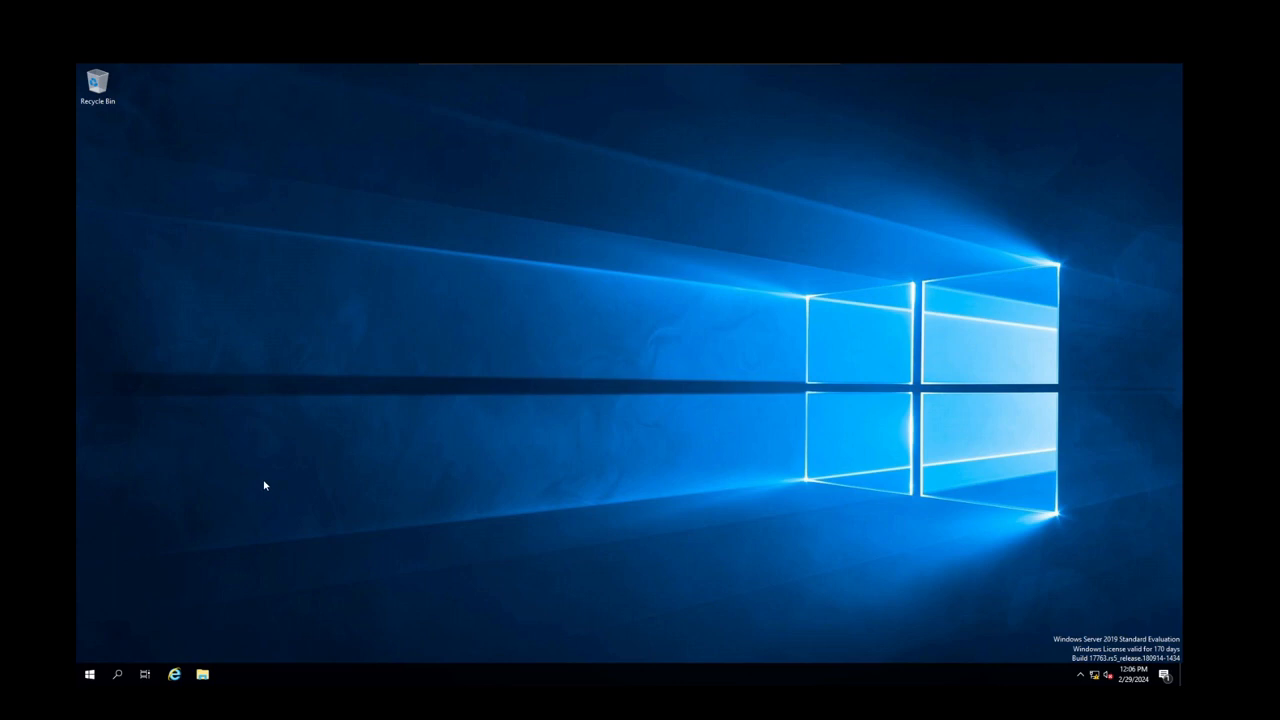
Open Print Management from the Windows Administrative Tools group of the Start menu
click(90, 675)
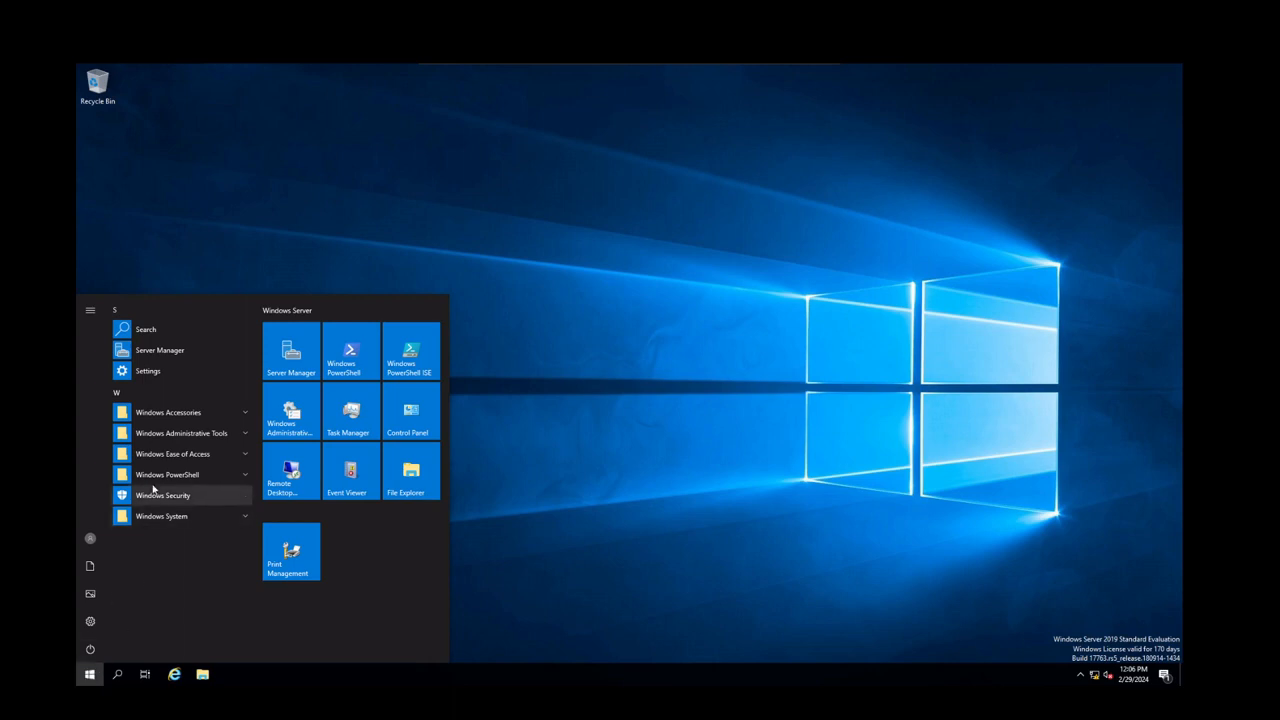
click(150, 436)
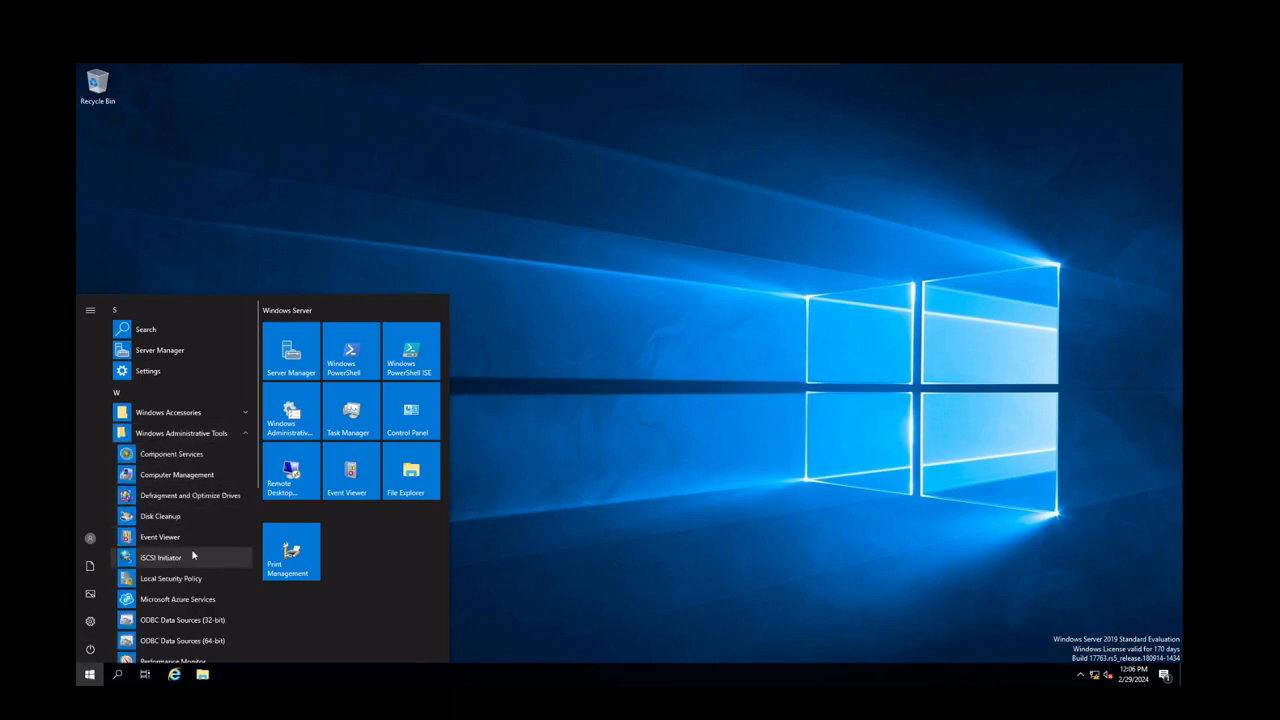
scroll(202, 574, down, 1)
scroll(202, 574, down, 2)
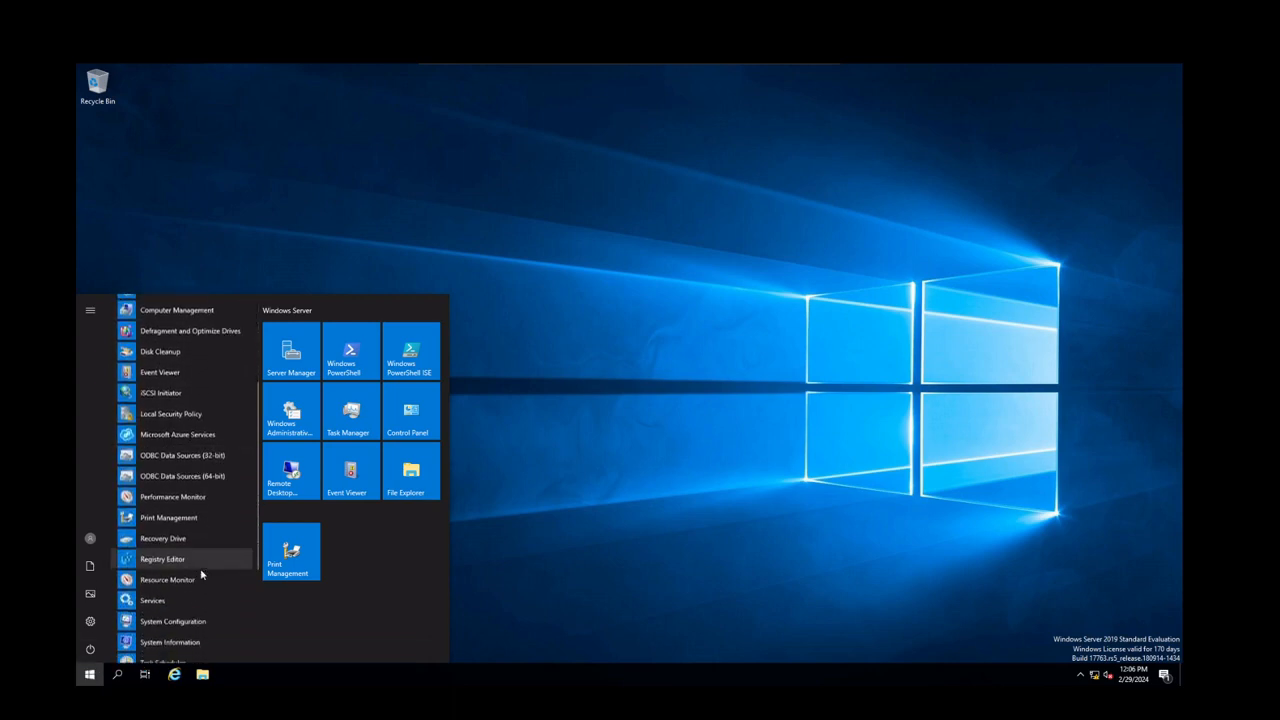
right_click(165, 519)
click(405, 592)
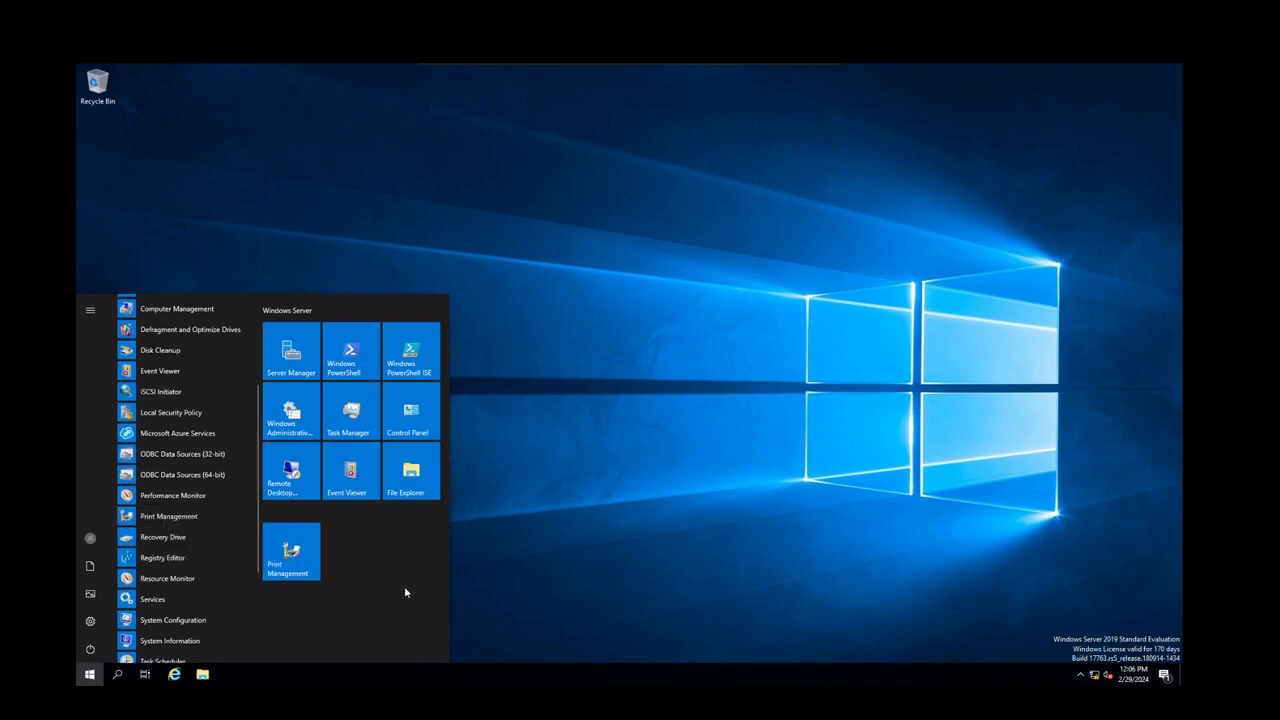
click(304, 566)
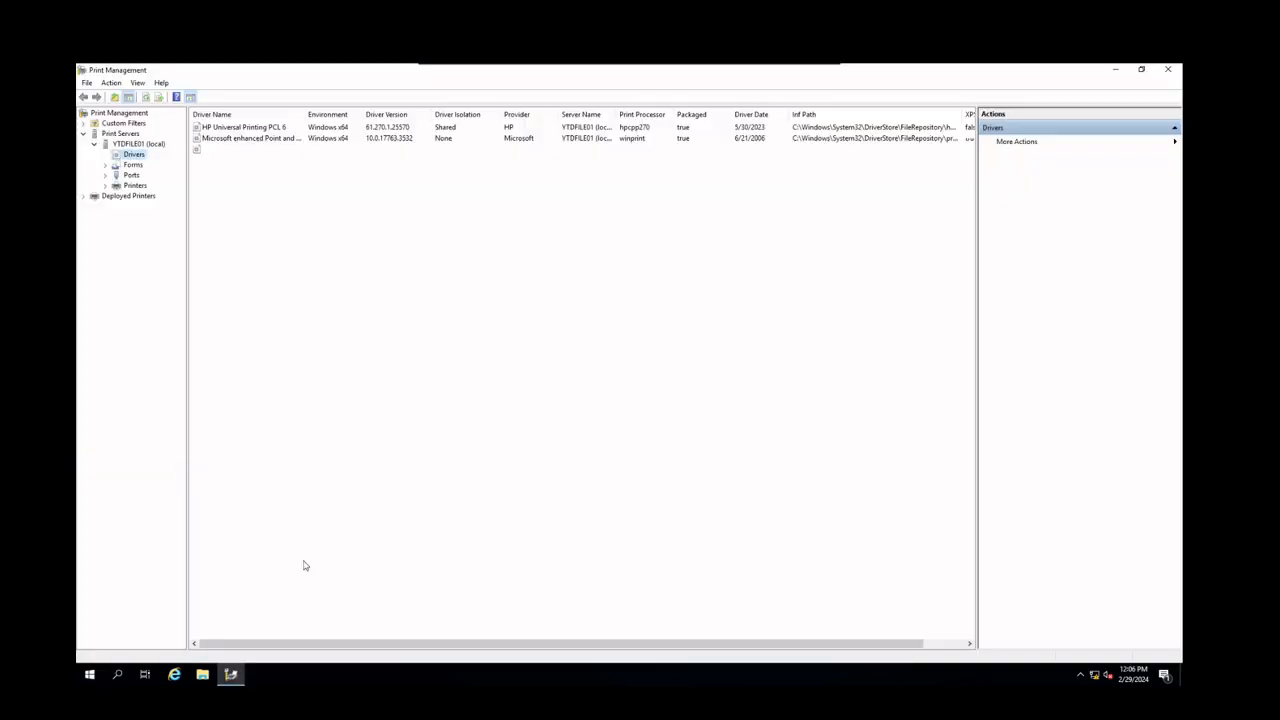
Browse the local print server YTDFILE01's nodes and the printers it hosts
click(100, 145)
click(112, 134)
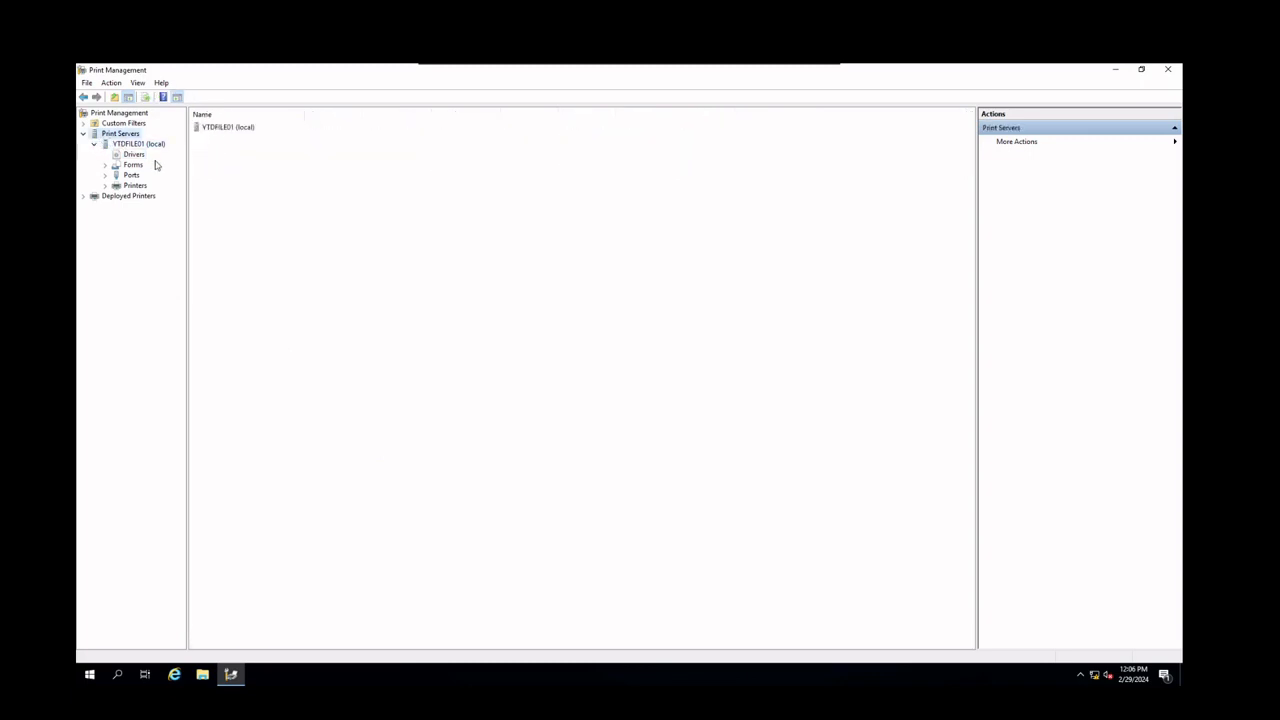
click(95, 144)
click(84, 134)
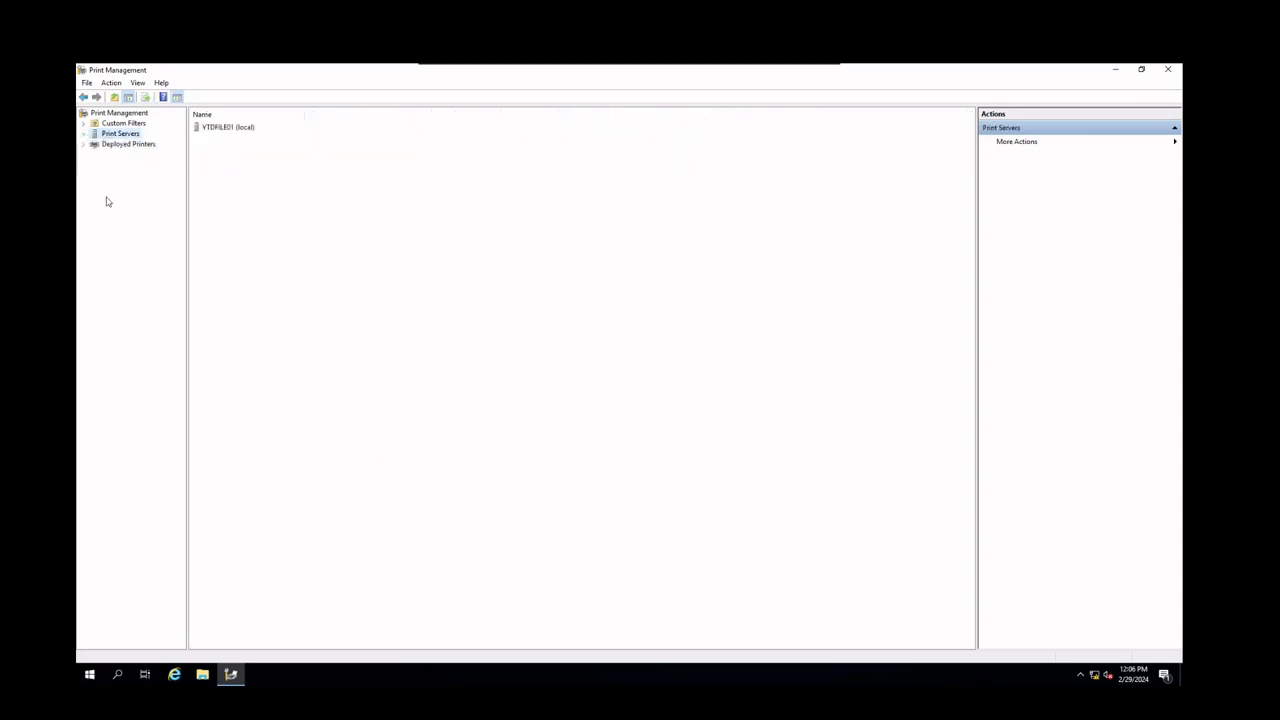
click(84, 134)
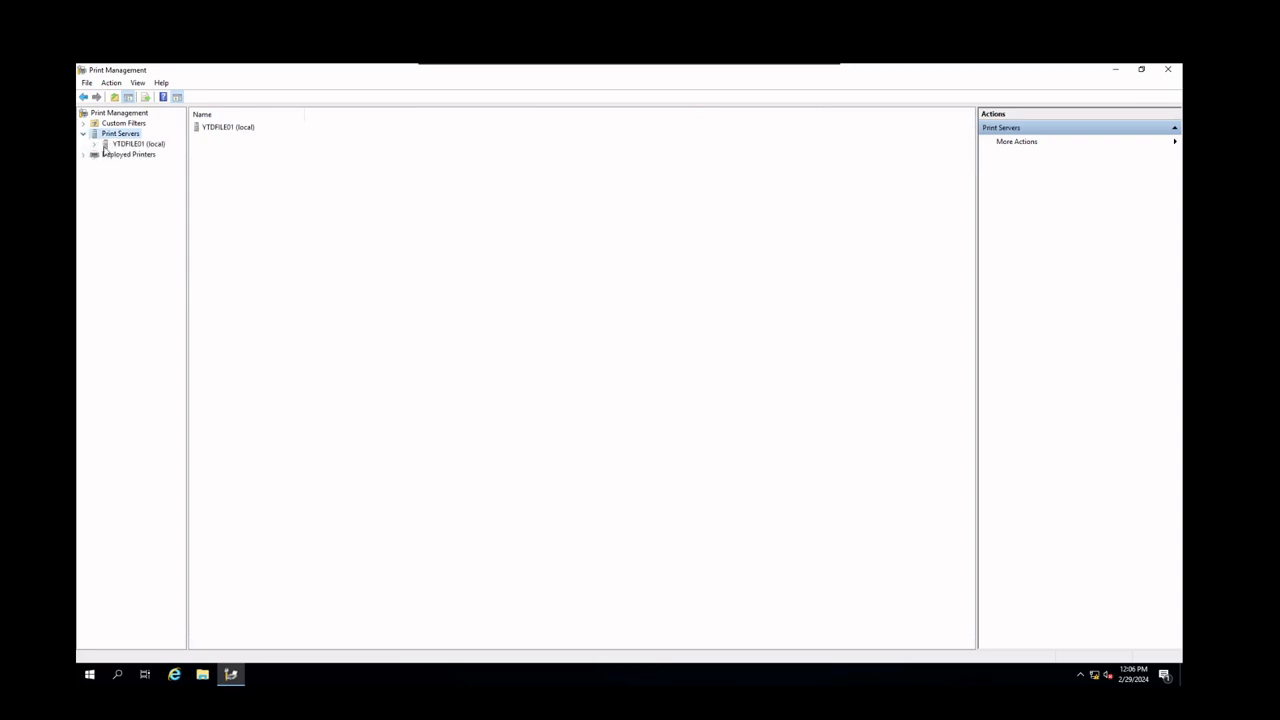
click(95, 146)
click(128, 145)
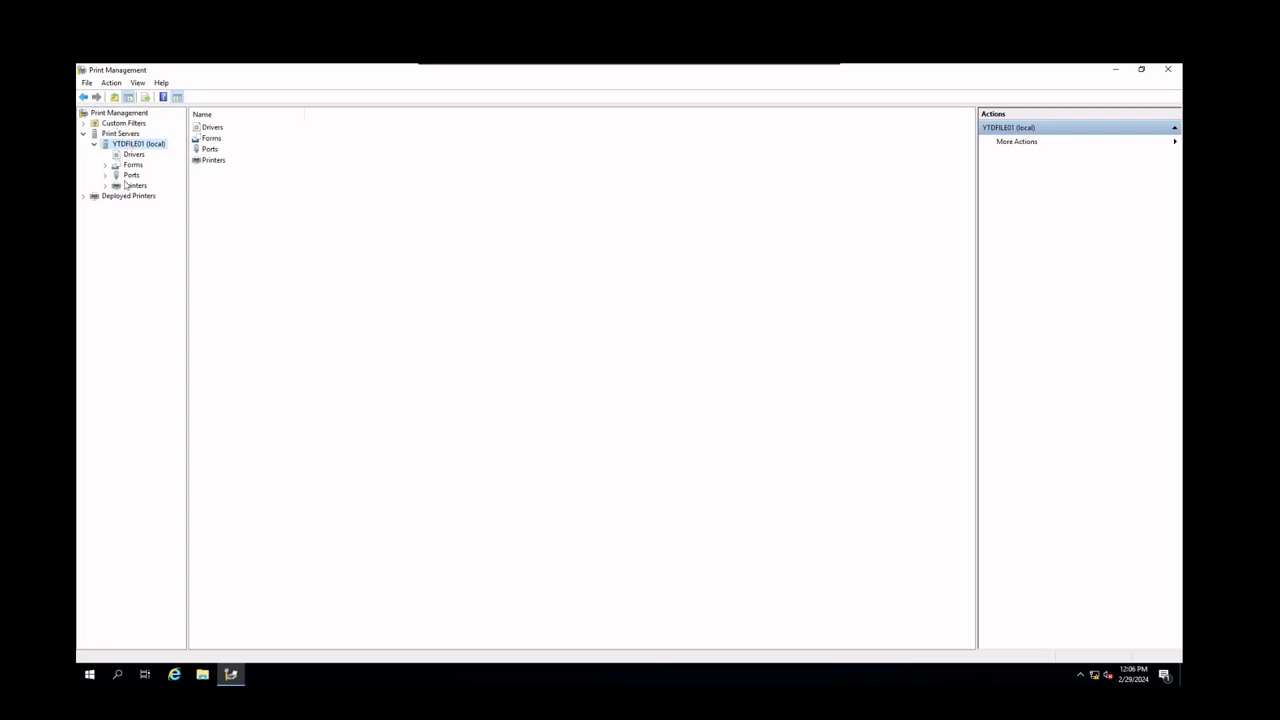
click(135, 186)
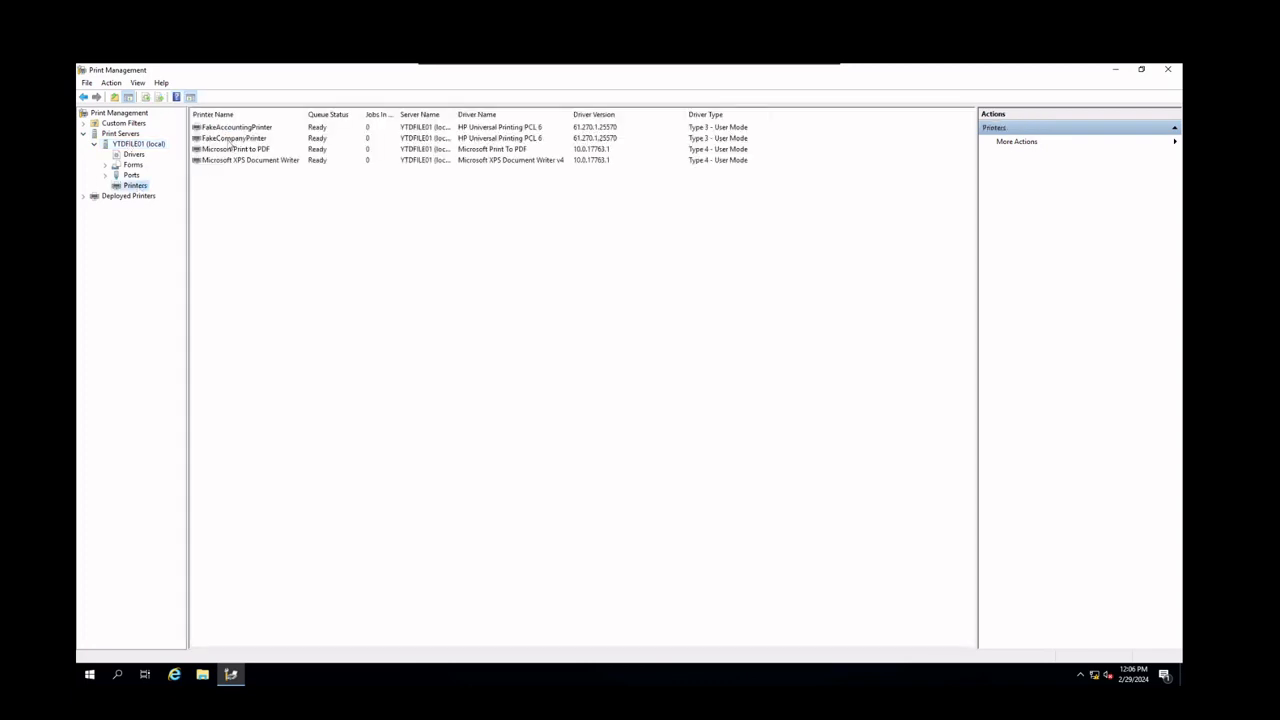
click(224, 129)
click(231, 140)
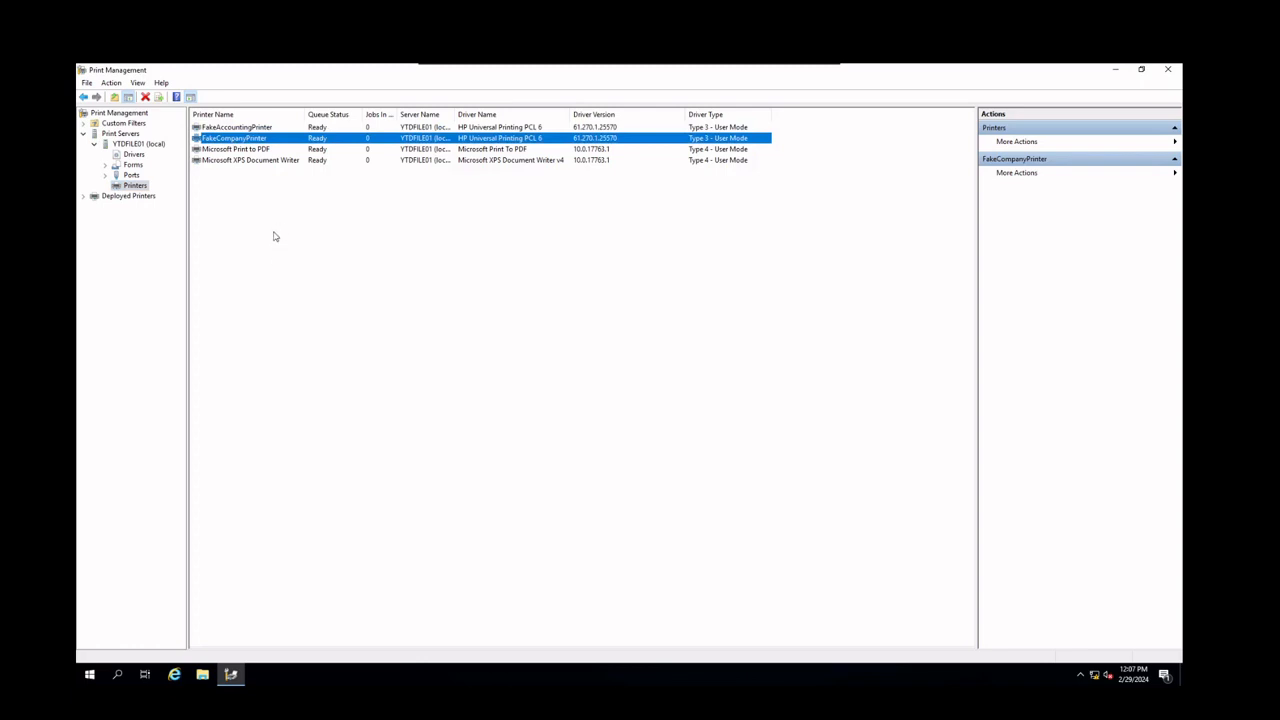
right_click(139, 186)
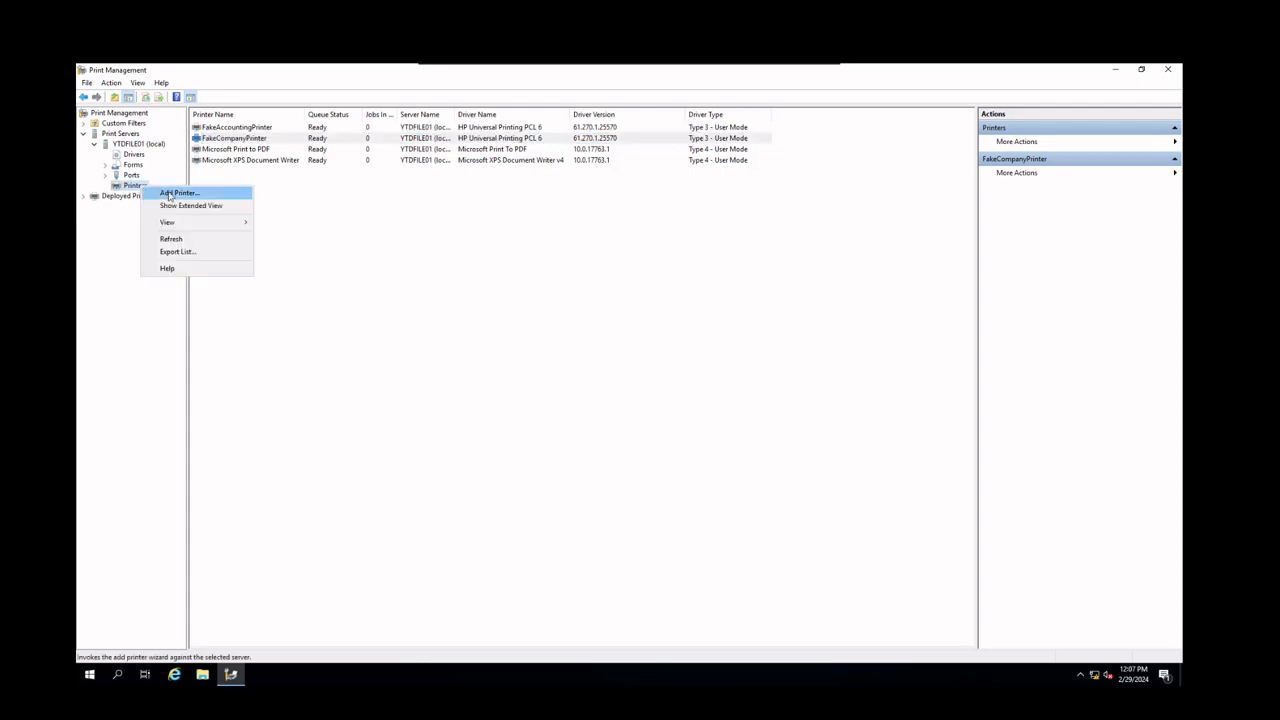
click(166, 194)
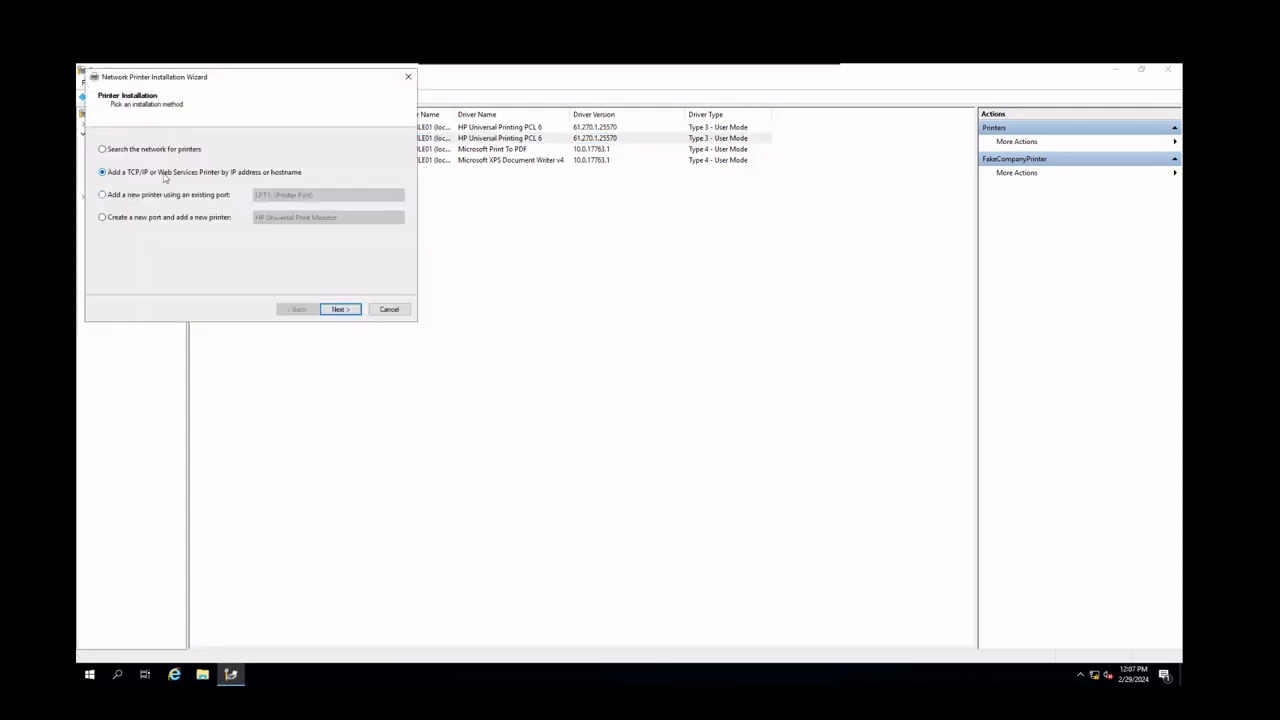
click(338, 309)
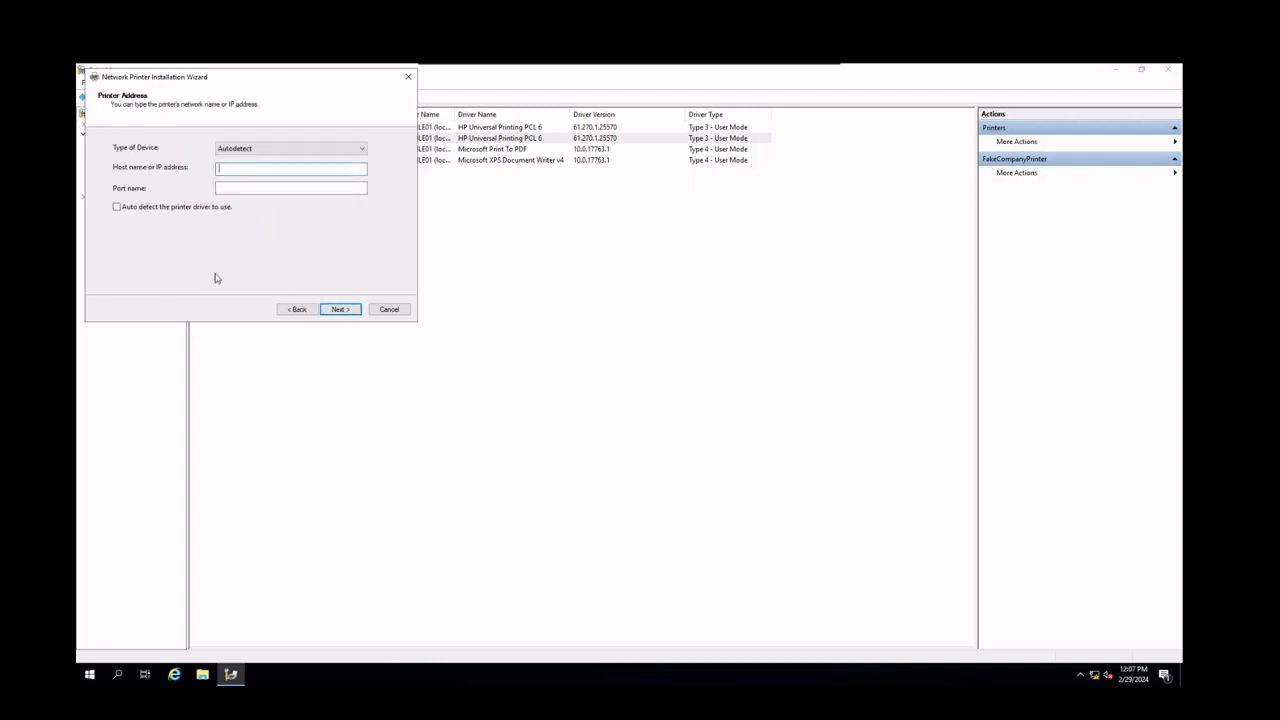
click(240, 190)
click(196, 207)
click(385, 310)
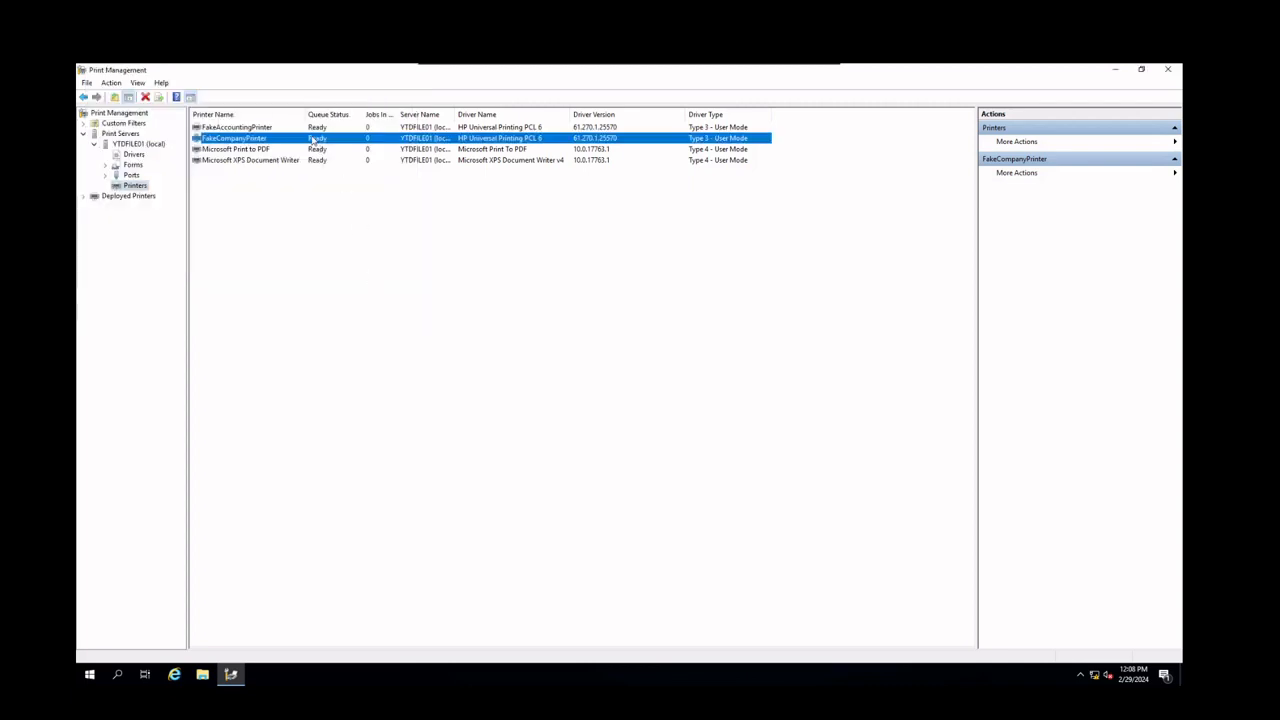
Compare the driver details of FakeAccountingPrinter and FakeCompanyPrinter in the printers list
click(314, 128)
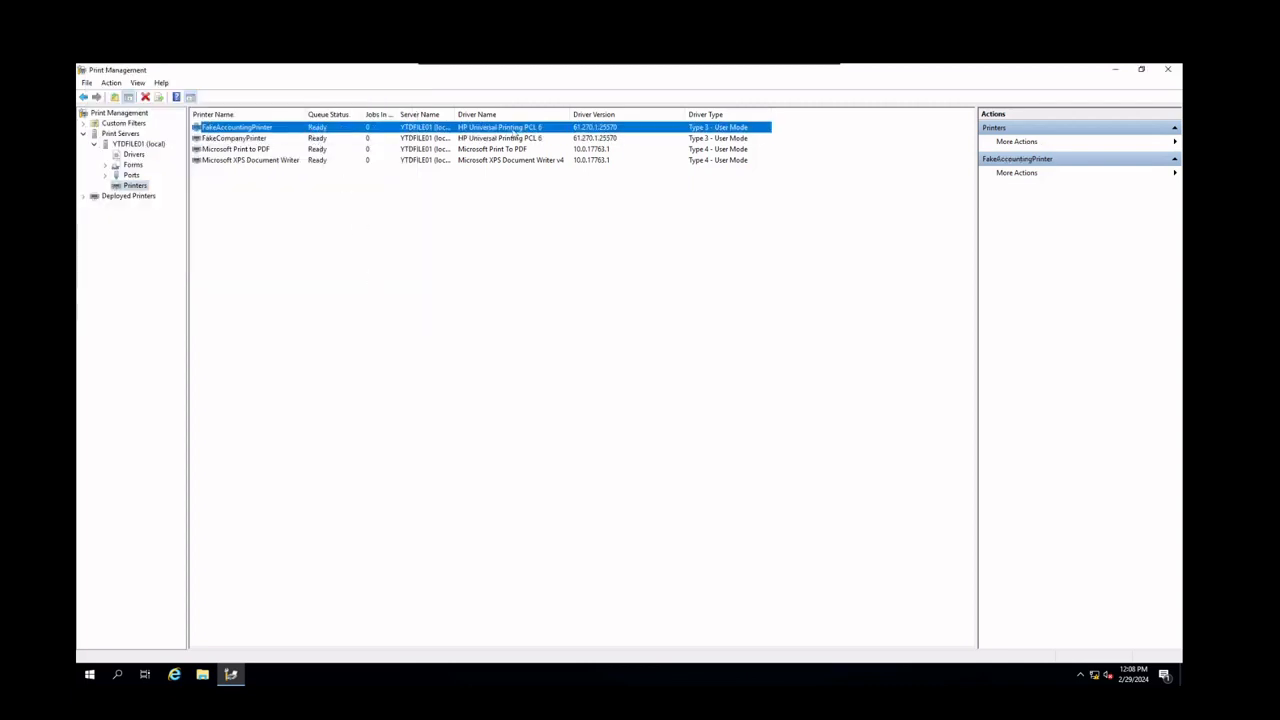
click(597, 137)
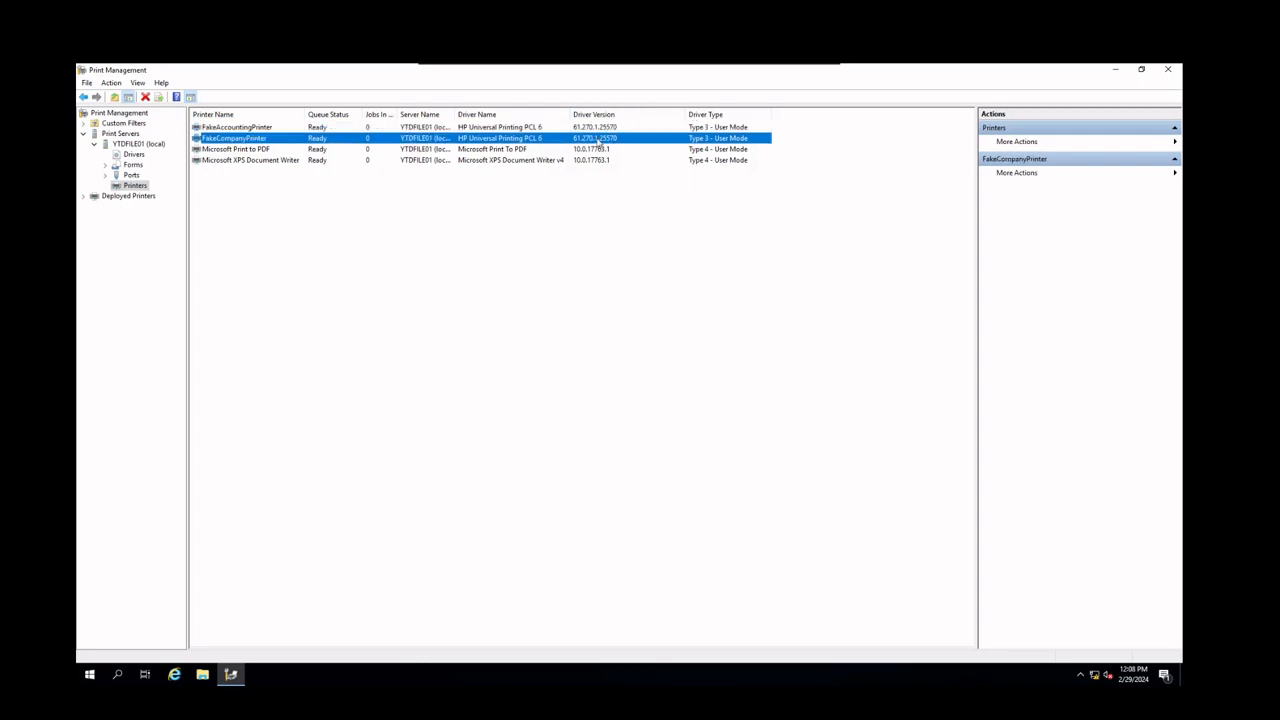
click(598, 127)
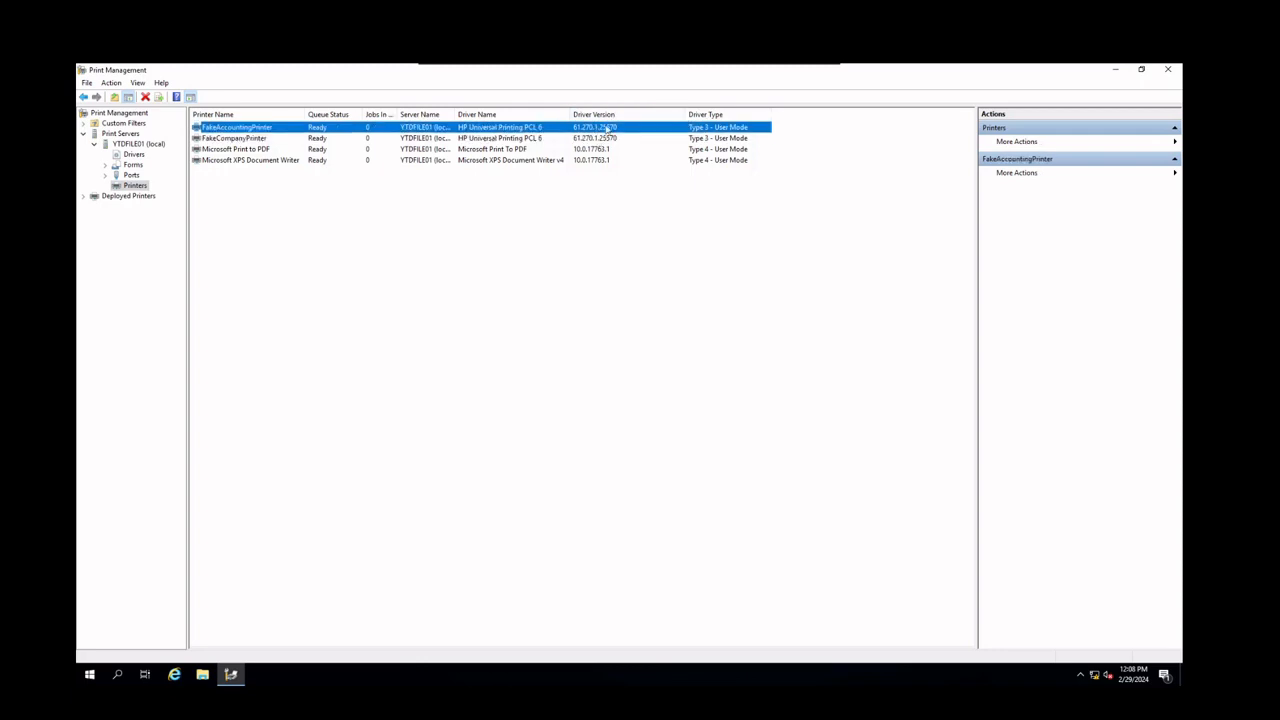
click(734, 138)
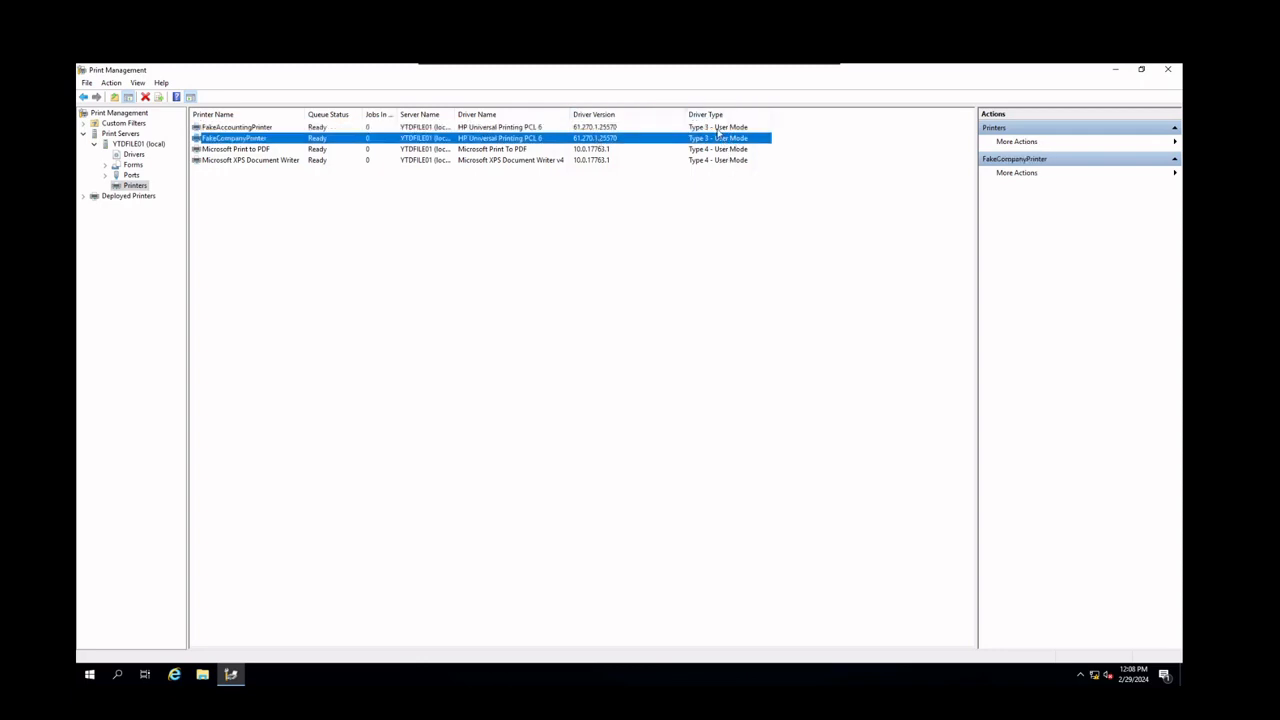
click(717, 127)
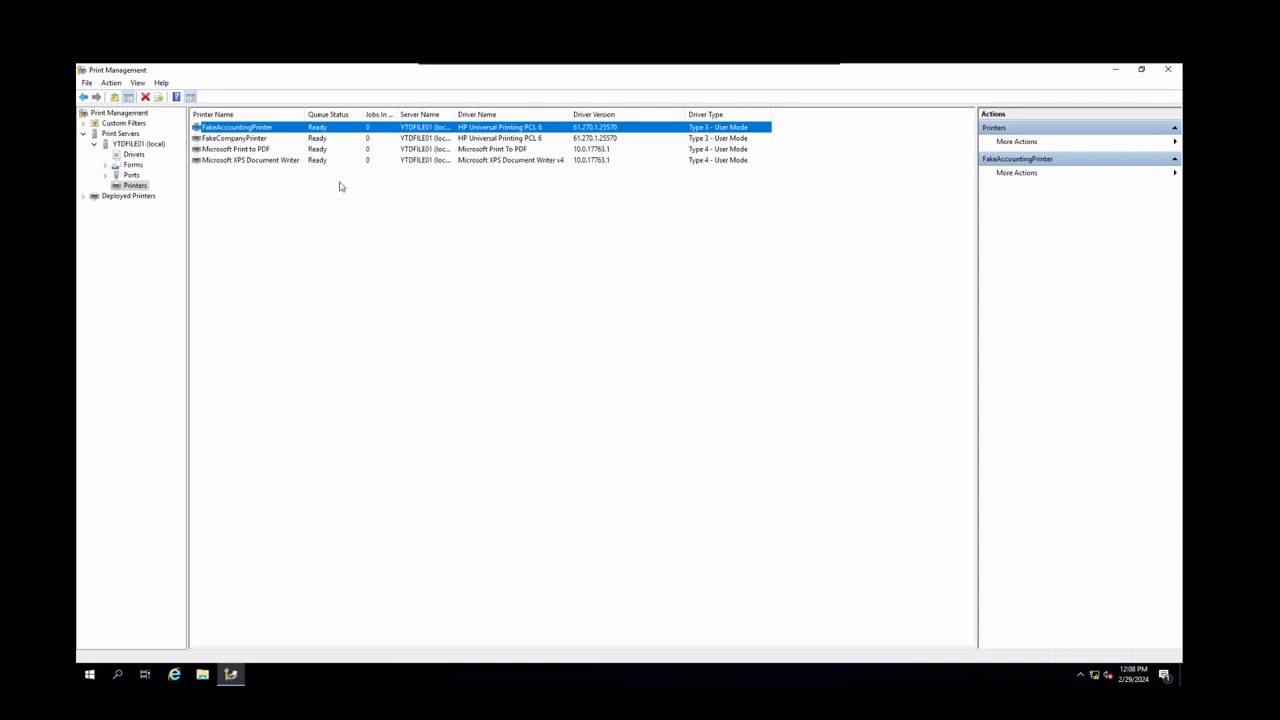
Inspect the FakeAccountingPrinter TCP/IP port's configuration in the server's ports list without changing it
click(131, 175)
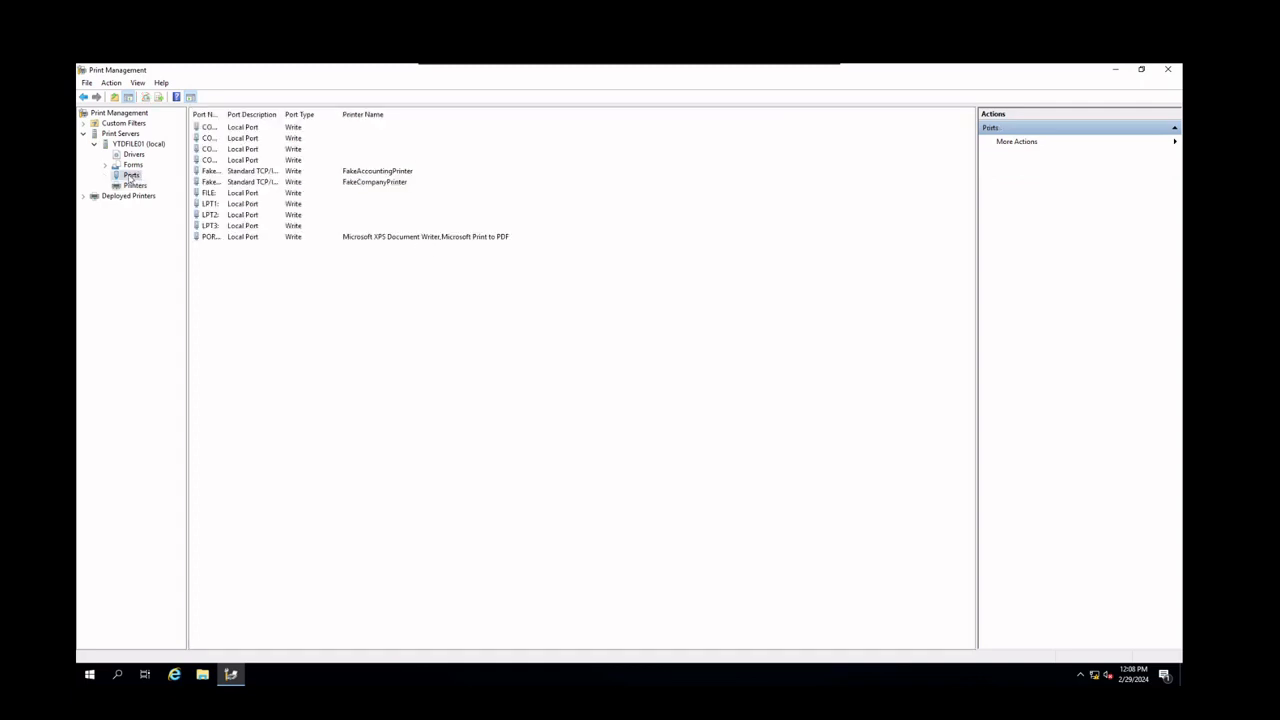
click(240, 173)
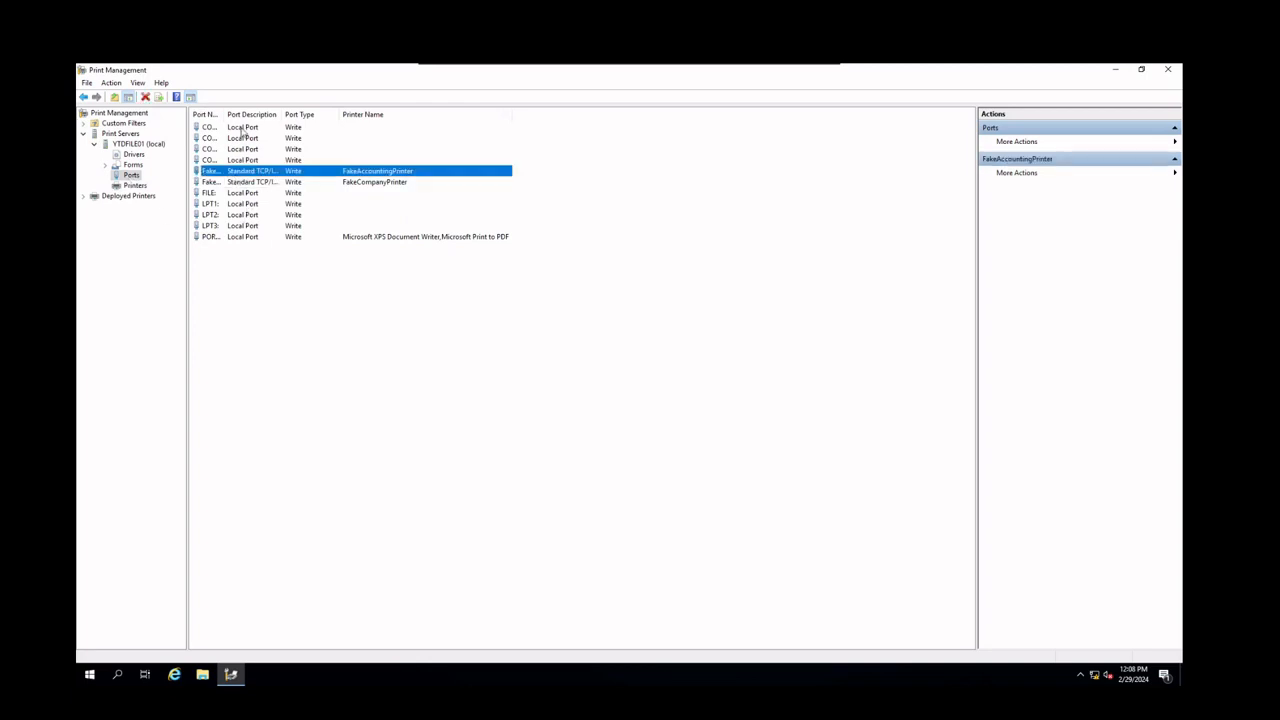
drag(328, 117, 328, 117)
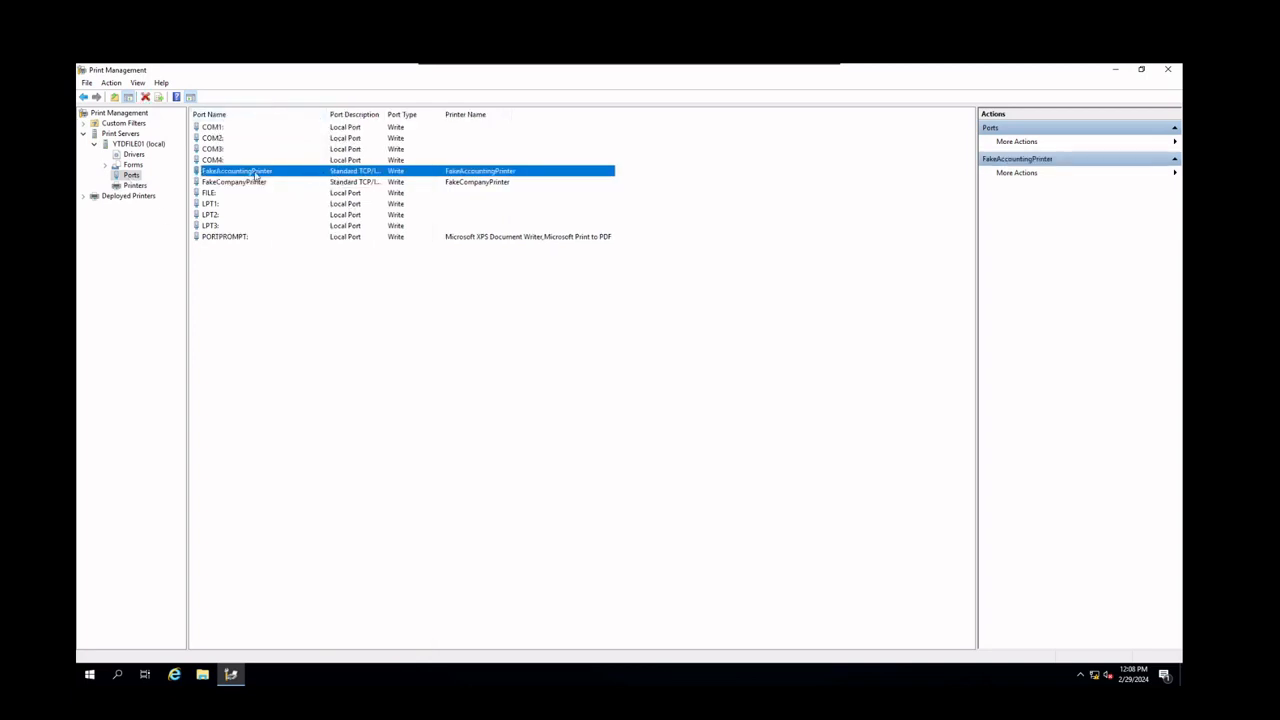
click(254, 184)
click(252, 174)
right_click(274, 175)
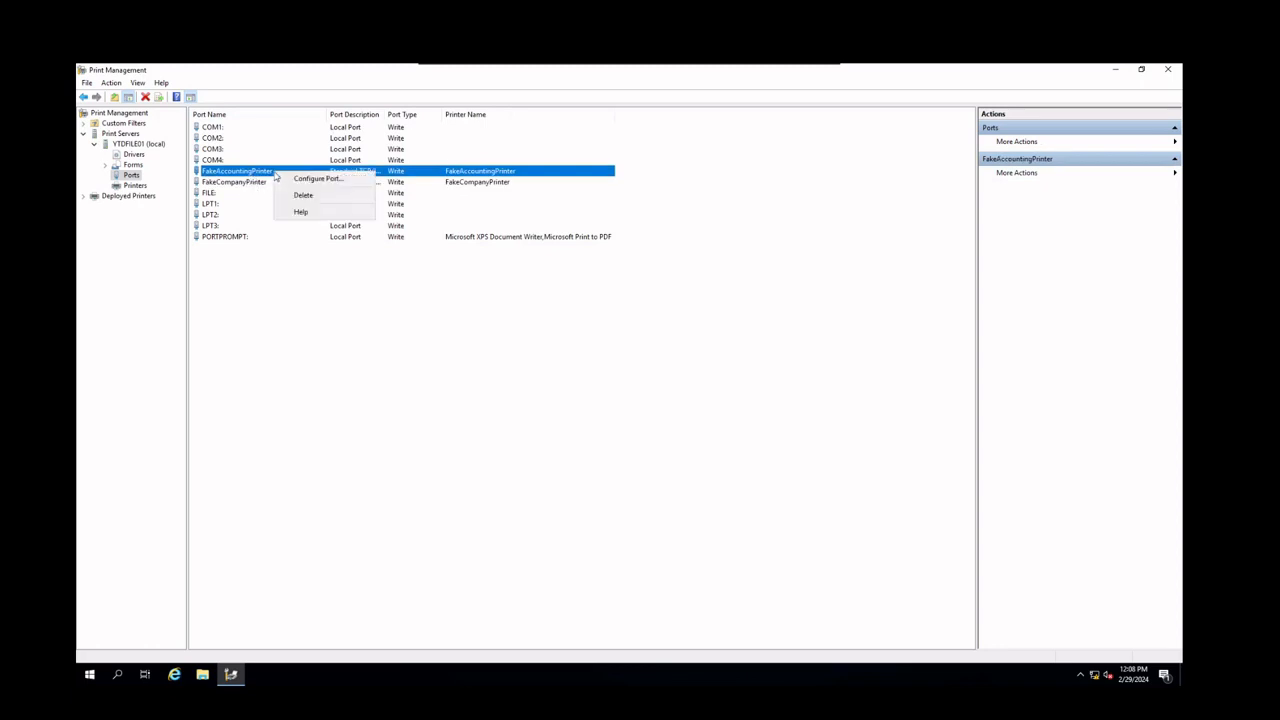
click(318, 179)
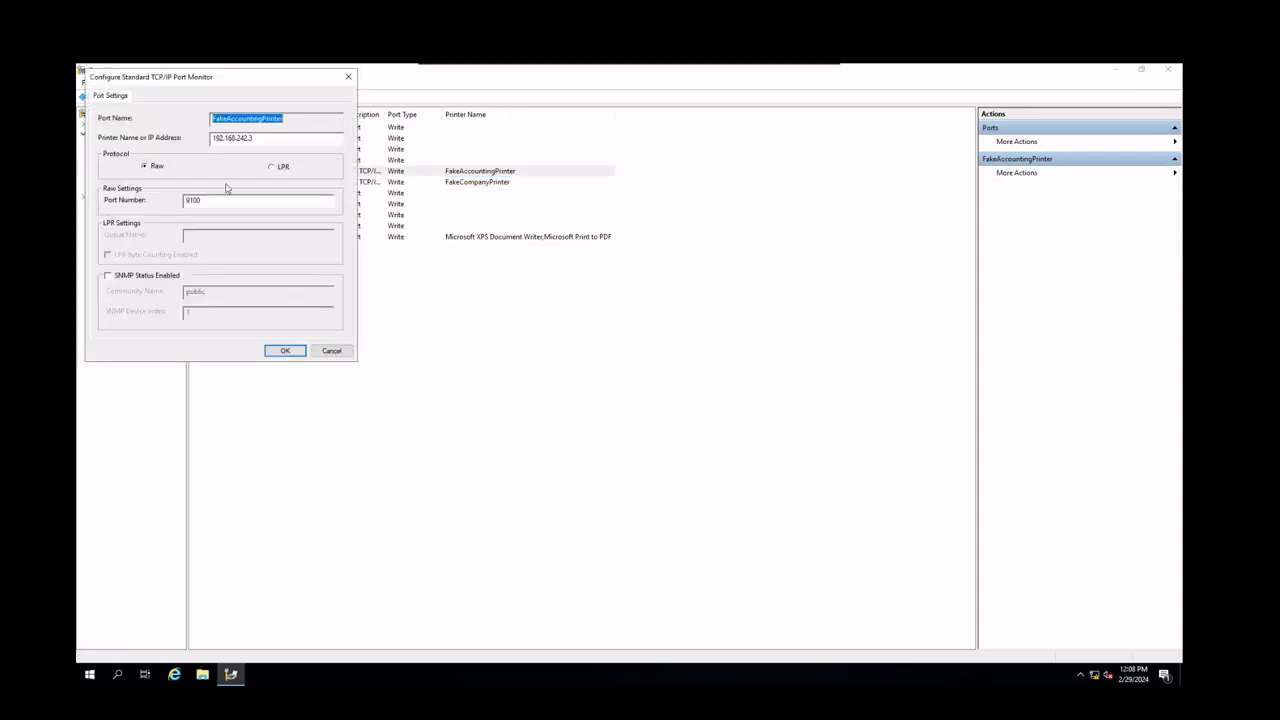
double_click(220, 139)
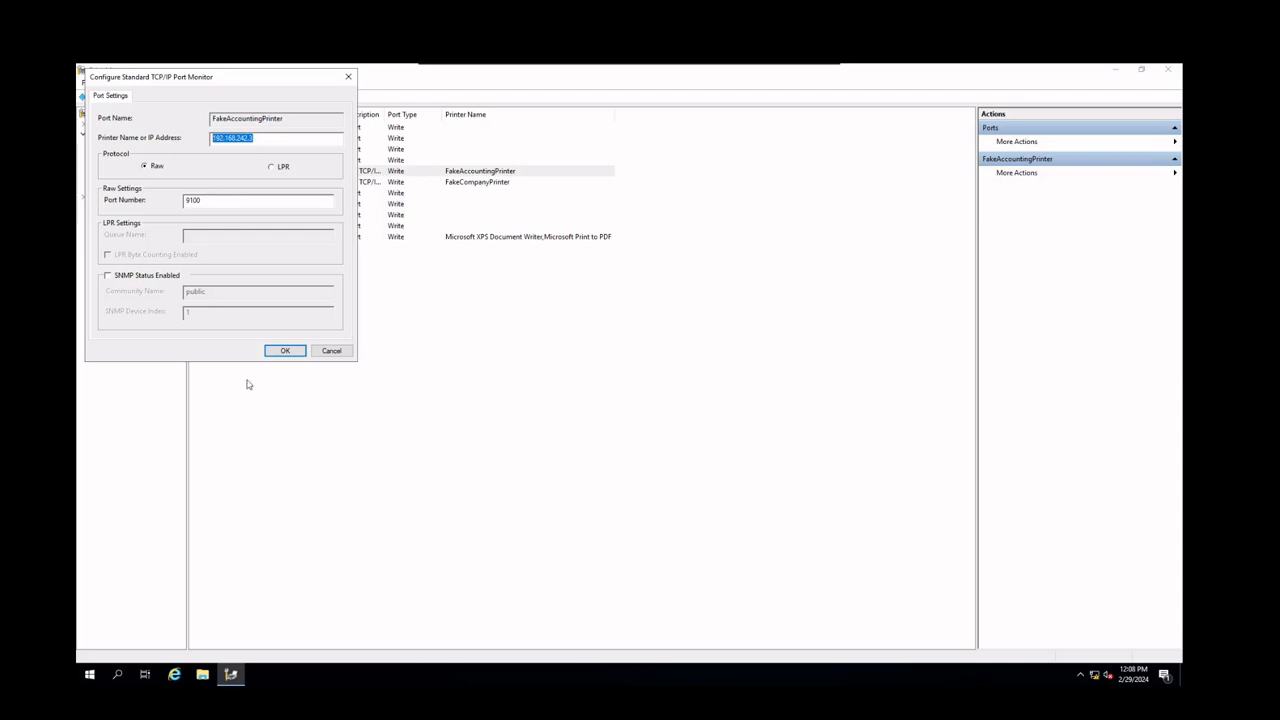
click(331, 351)
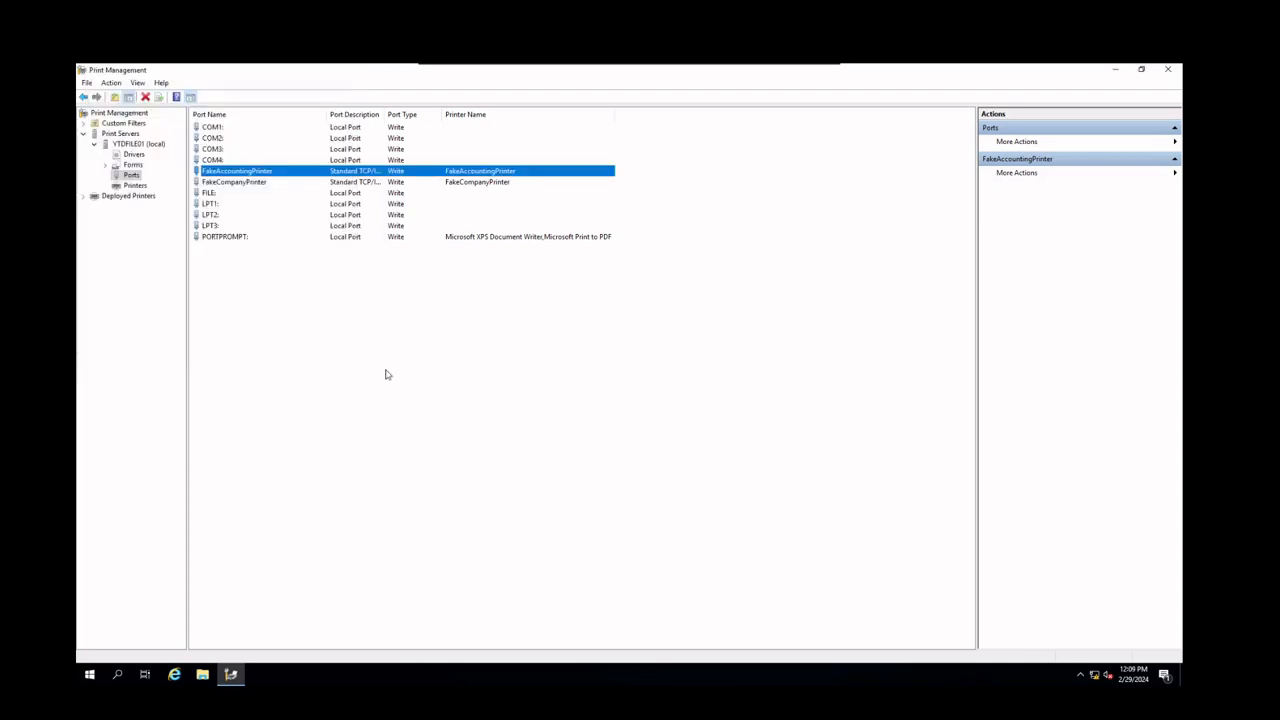
Review the server's installed printer drivers, sorting them by the Packaged column
click(136, 186)
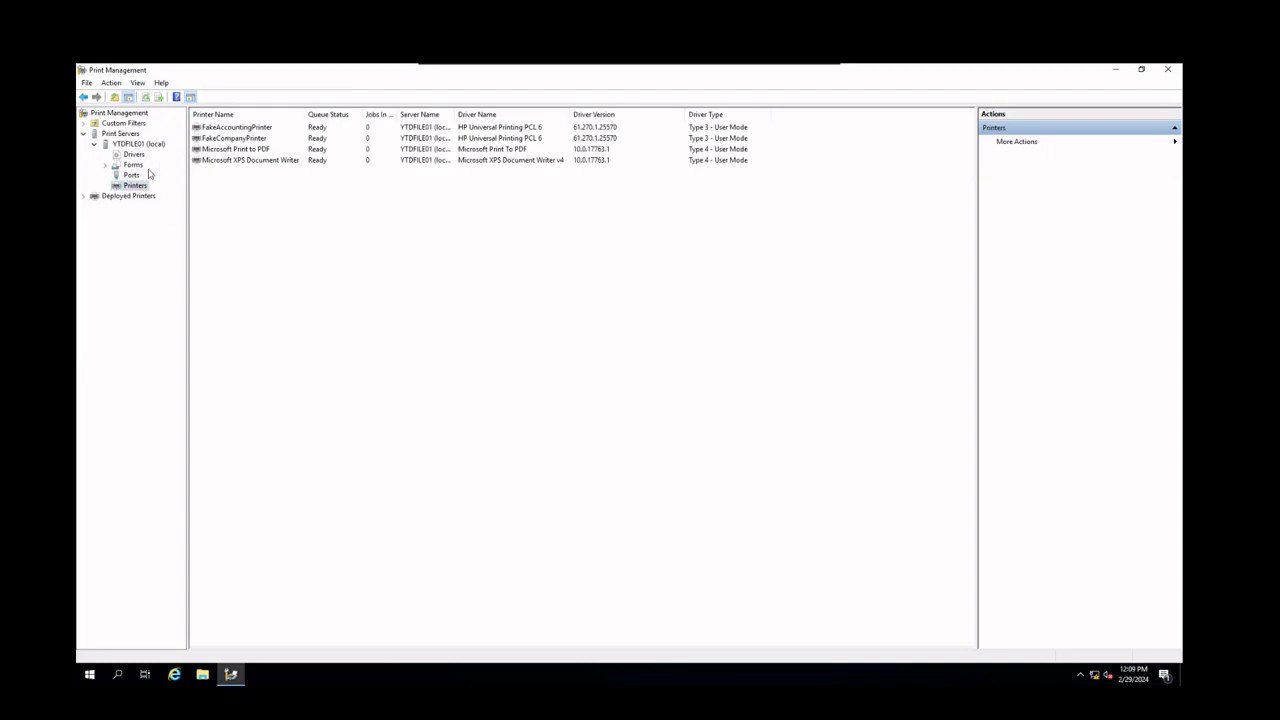
click(133, 156)
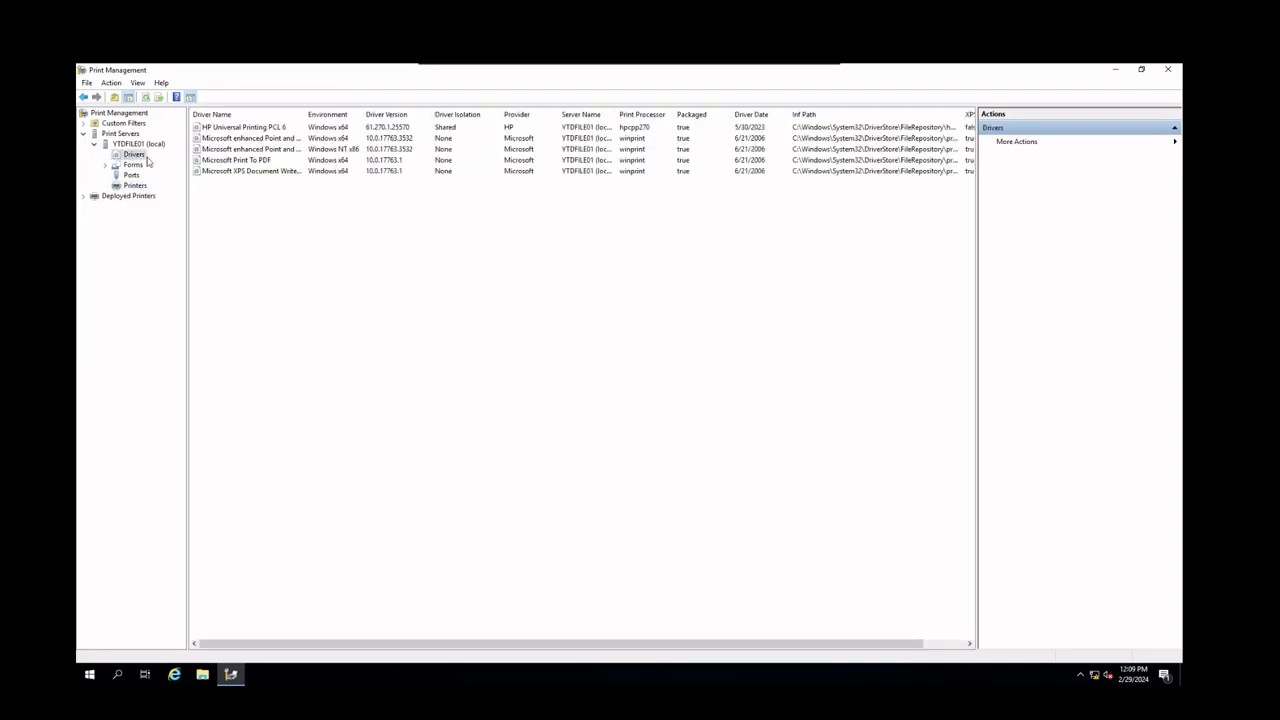
click(691, 115)
click(689, 117)
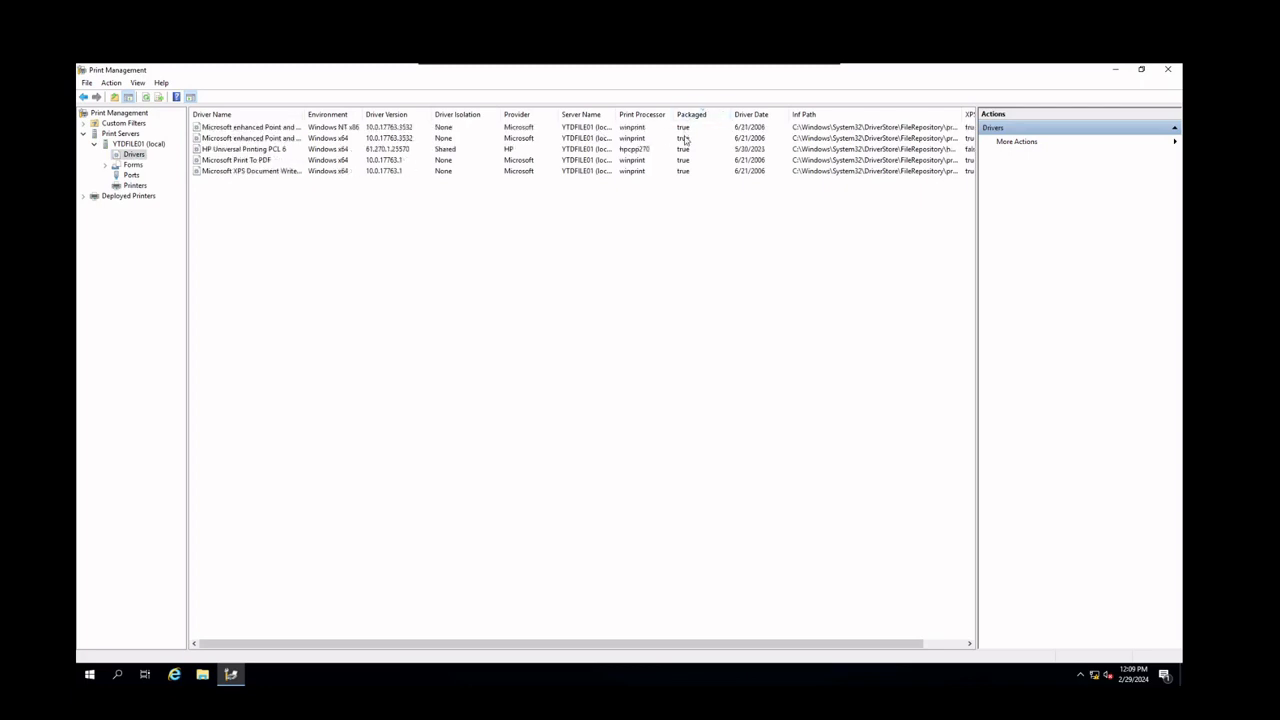
click(688, 150)
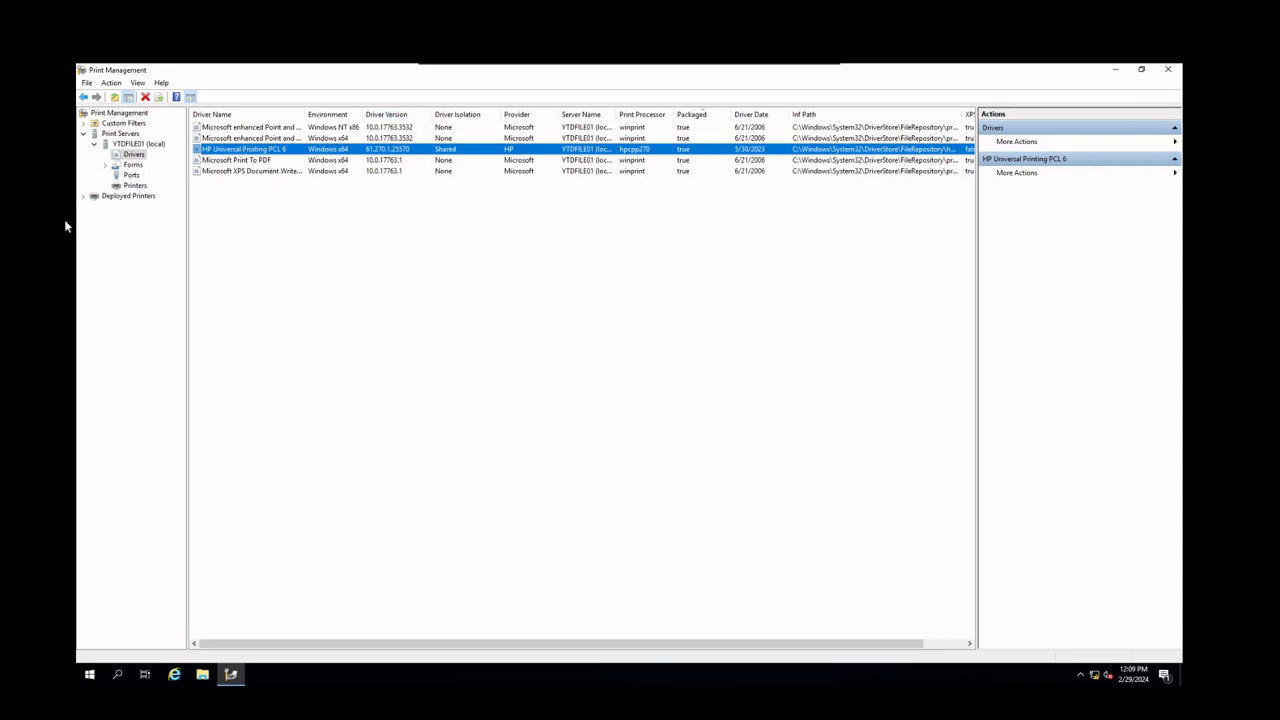
click(90, 200)
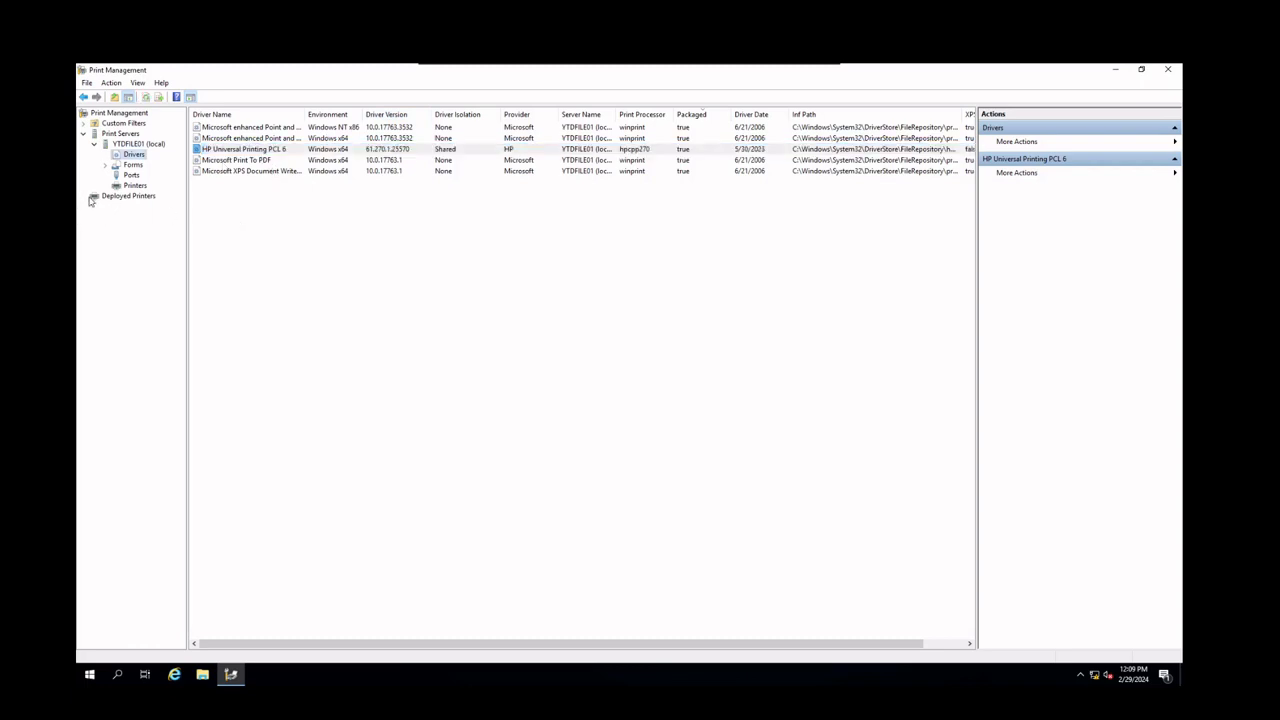
click(117, 199)
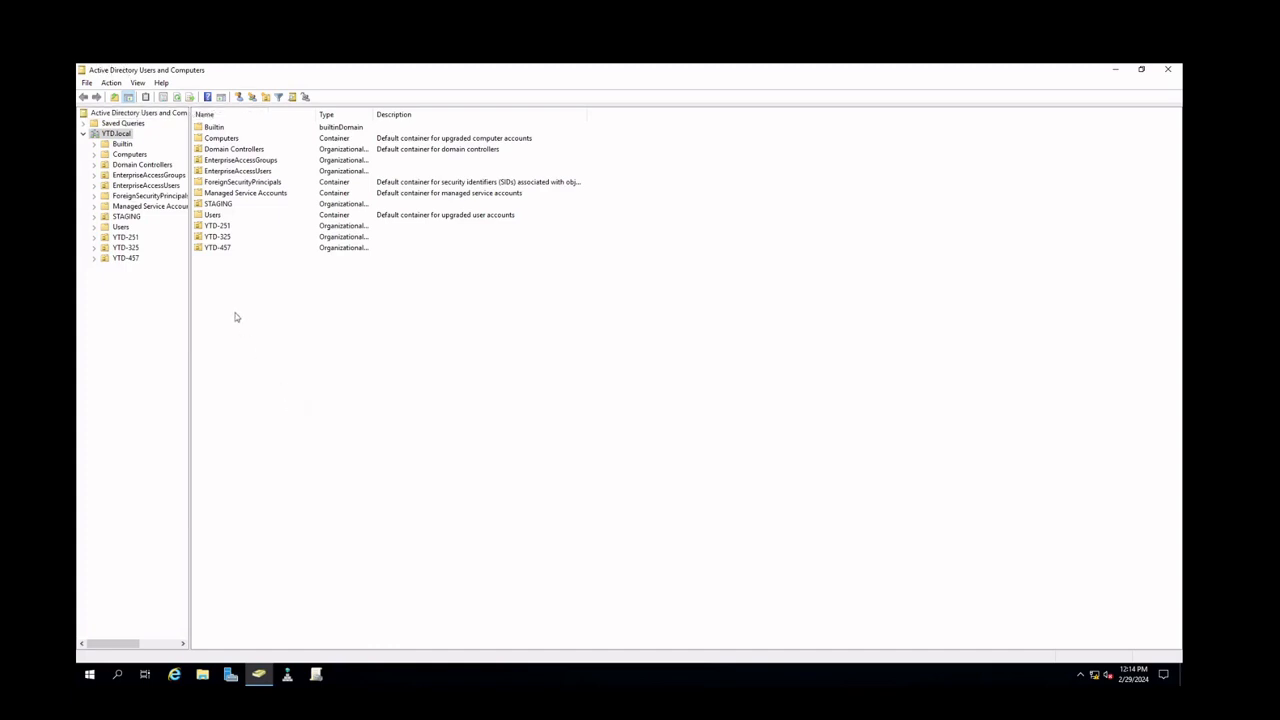
In Active Directory Users and Computers, expand the YTD-251 Administrative and Non-Administrative OUs down to the Administrative Groups OU
double_click(131, 241)
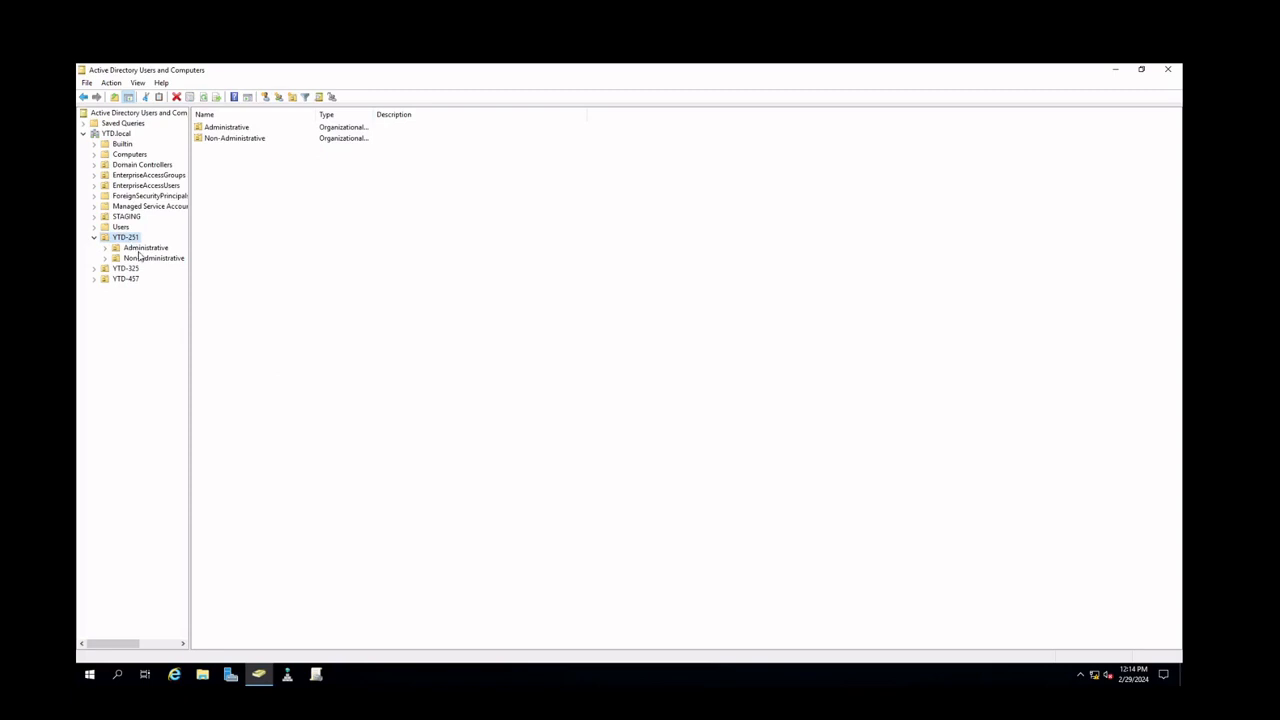
double_click(136, 248)
double_click(140, 321)
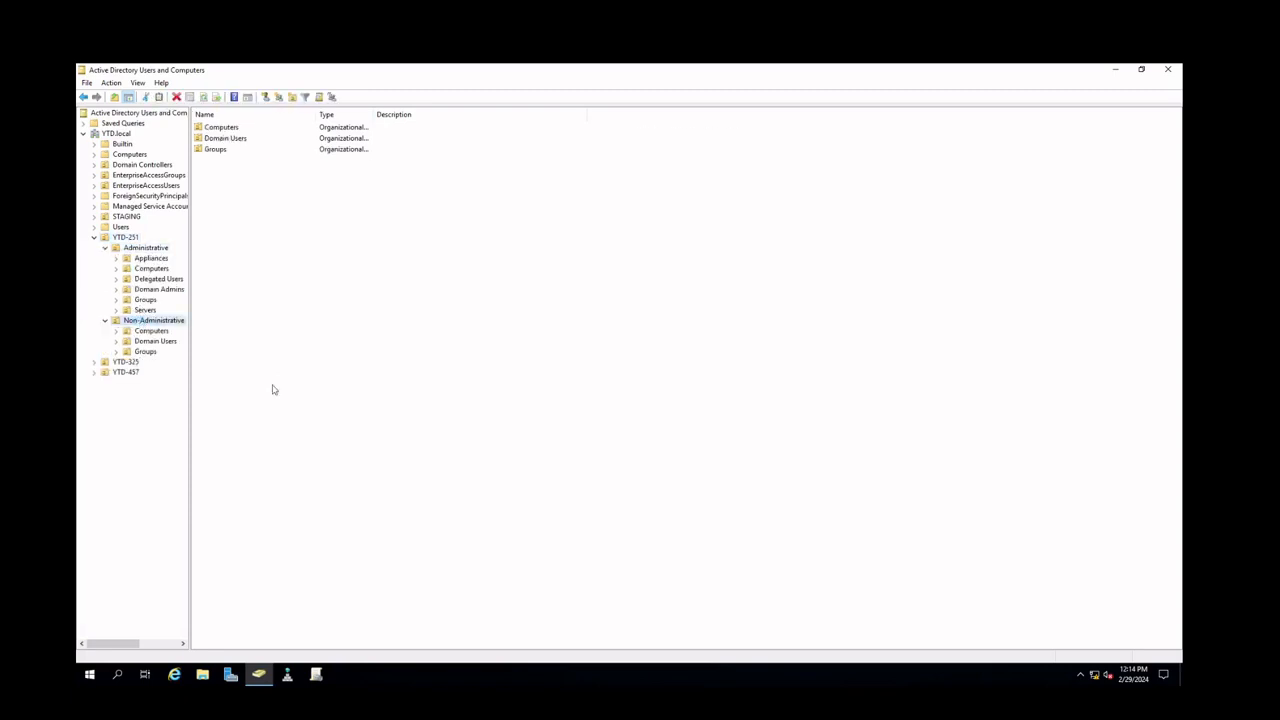
double_click(142, 301)
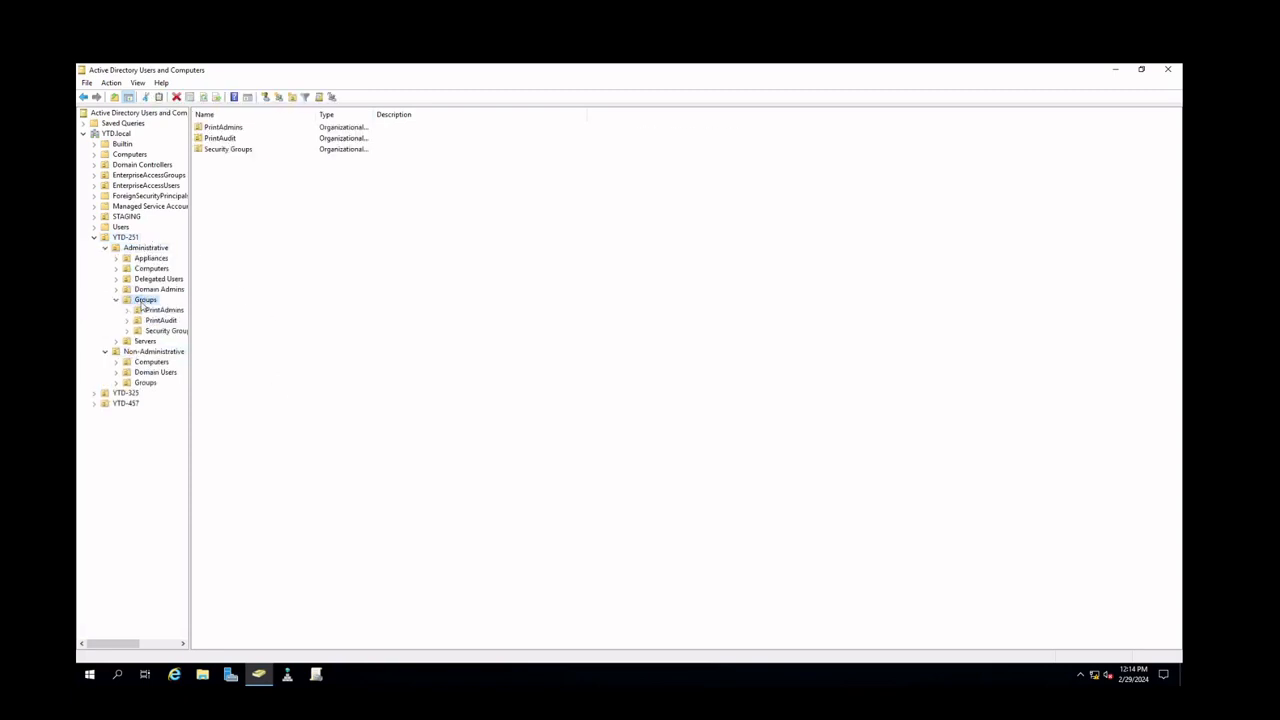
Expand the Non-Administrative Groups OU and browse the PrintAdmins, PrintAudit and PrinterAccess OUs to review their print groups
click(145, 383)
double_click(145, 383)
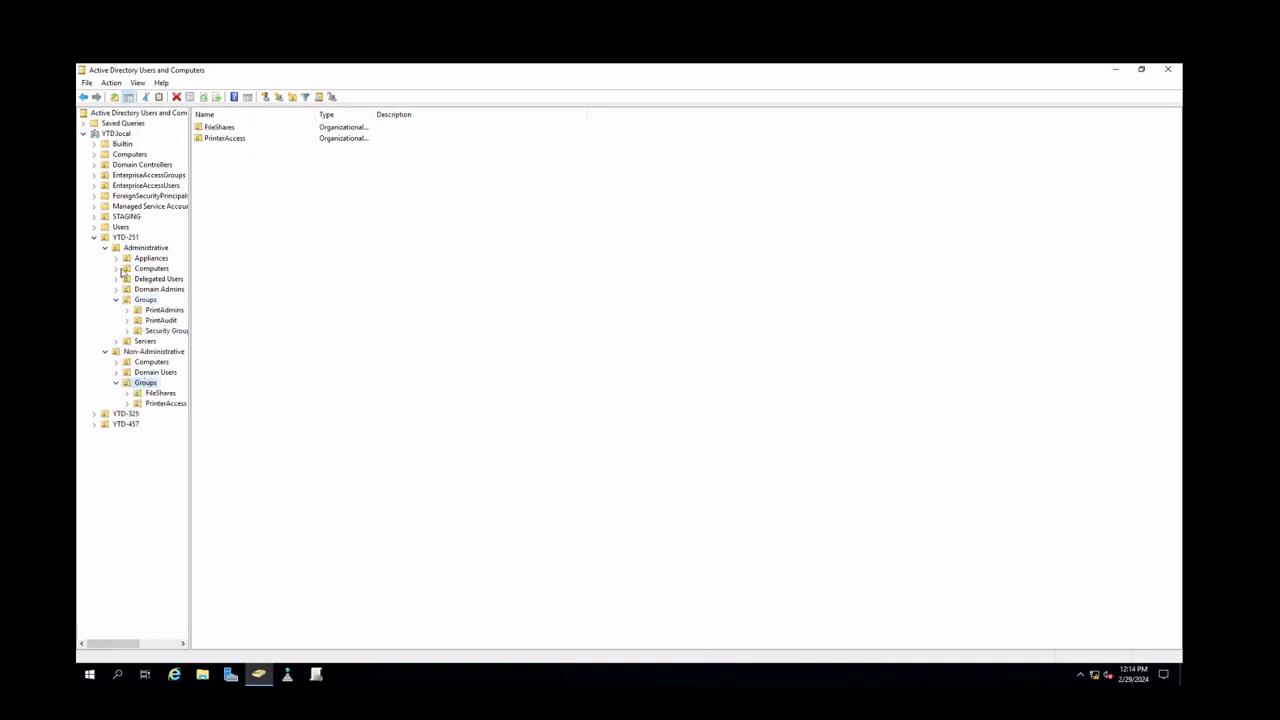
click(157, 311)
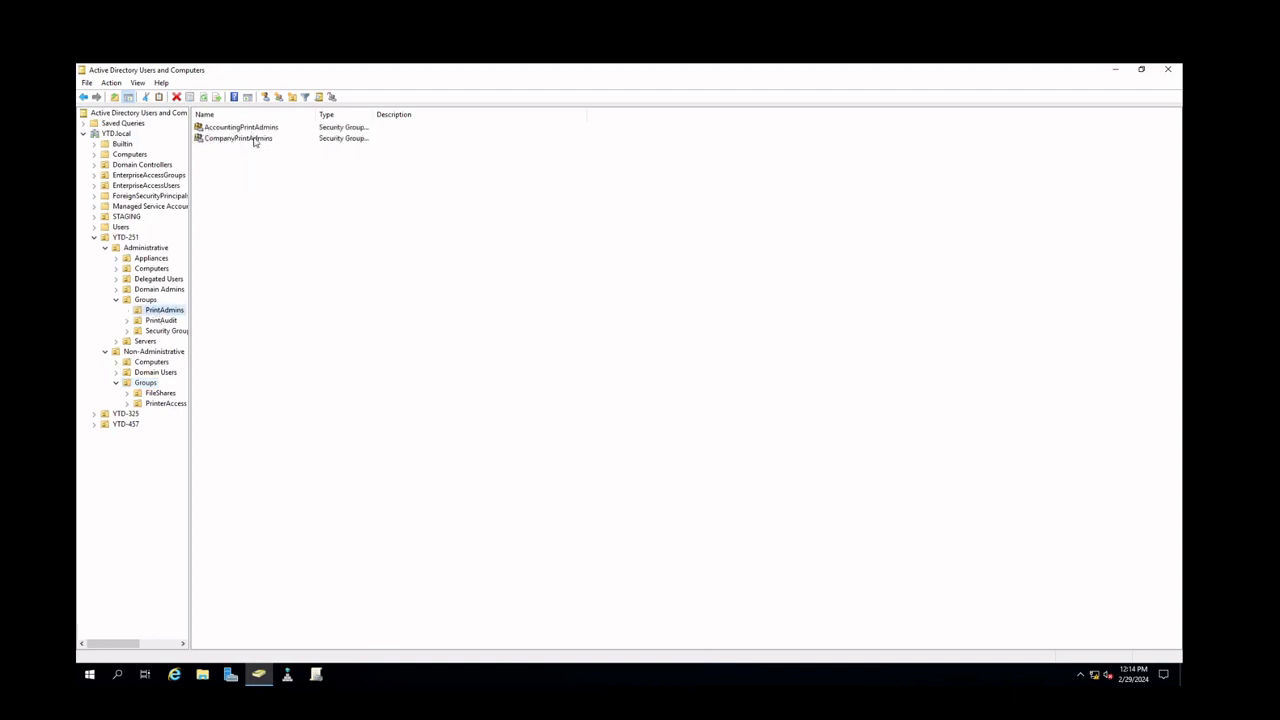
click(161, 320)
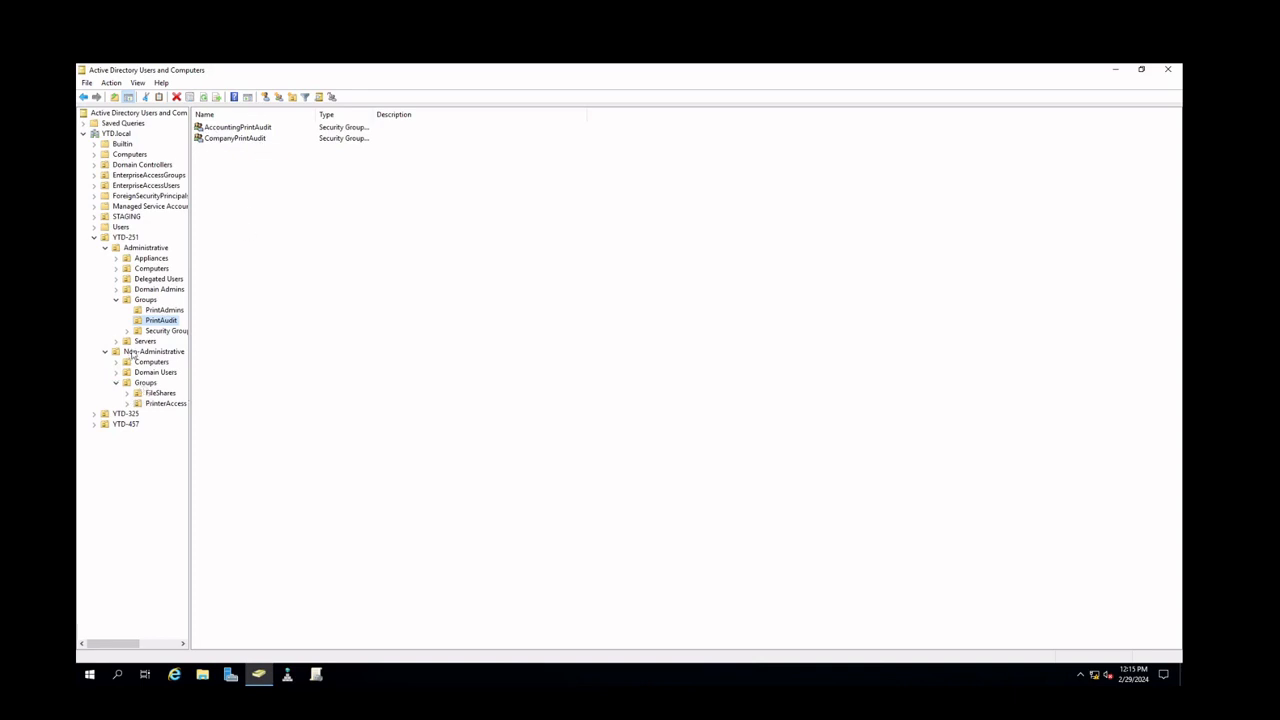
click(152, 404)
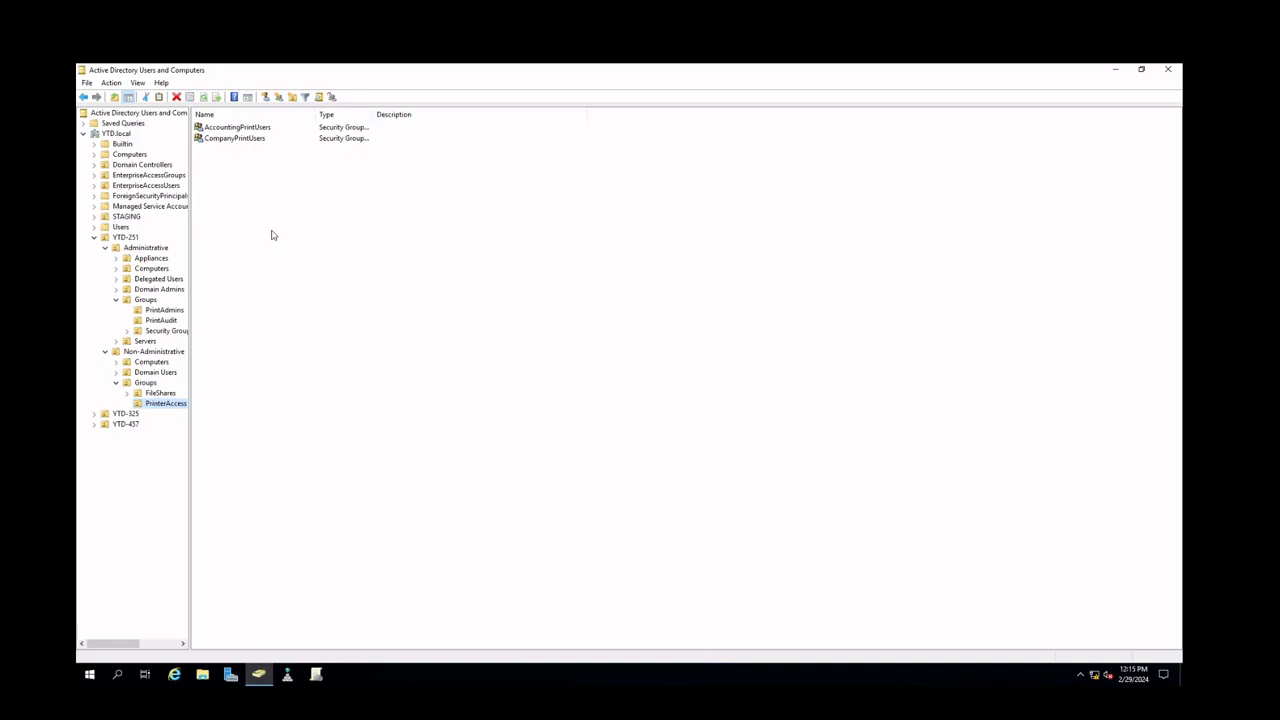
click(162, 310)
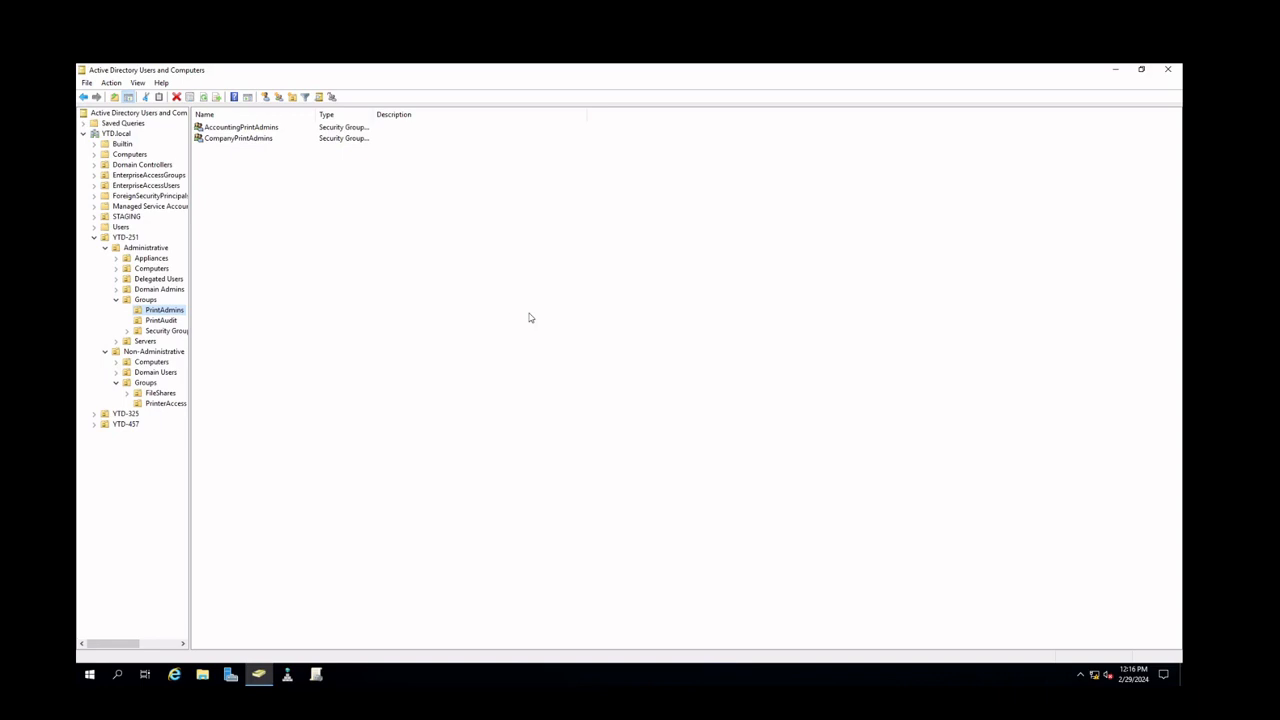
click(176, 320)
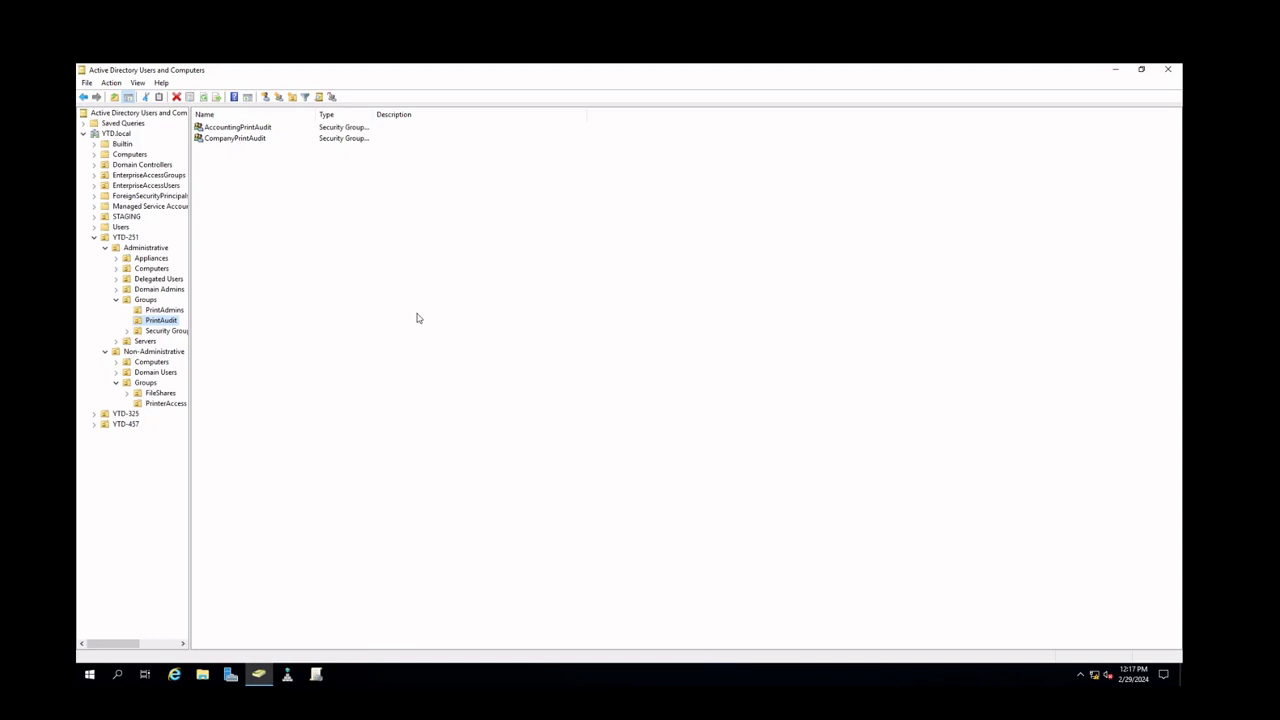
click(165, 404)
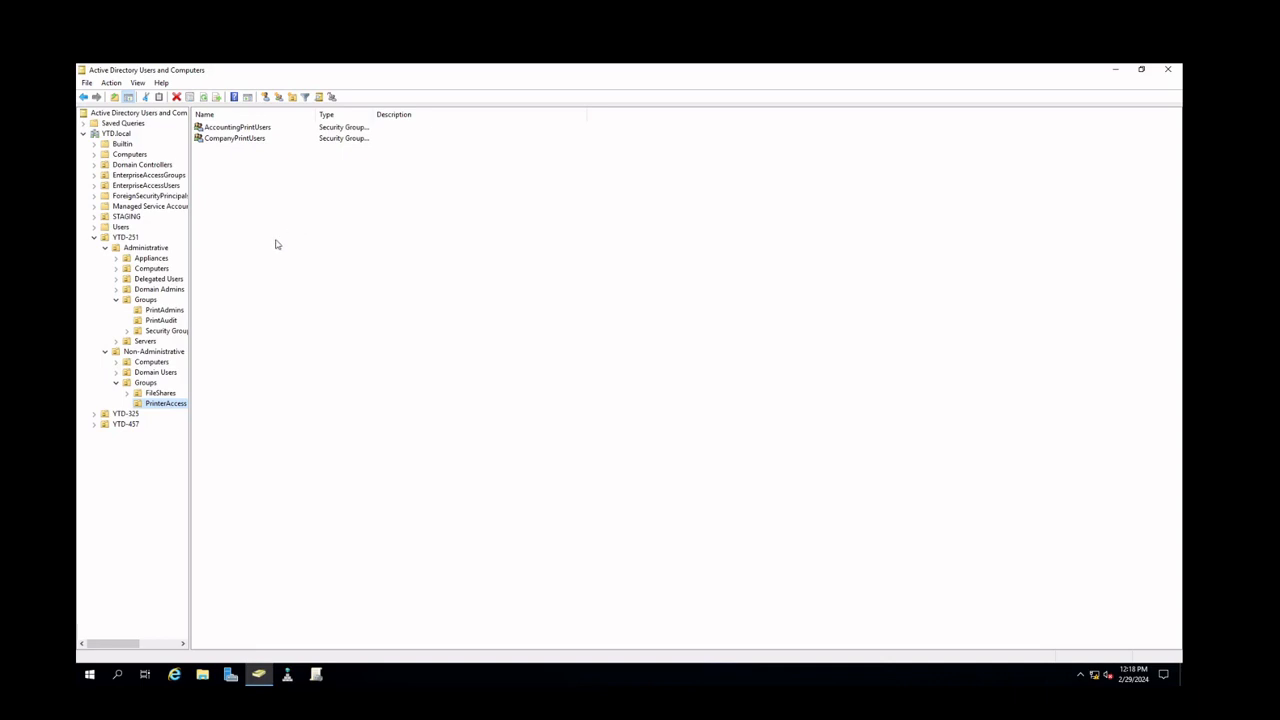
Switch to Group Policy Management and create a new GPO named _PrinterSecurityConfig2024 under Group Policy Objects
key(alt+Tab)
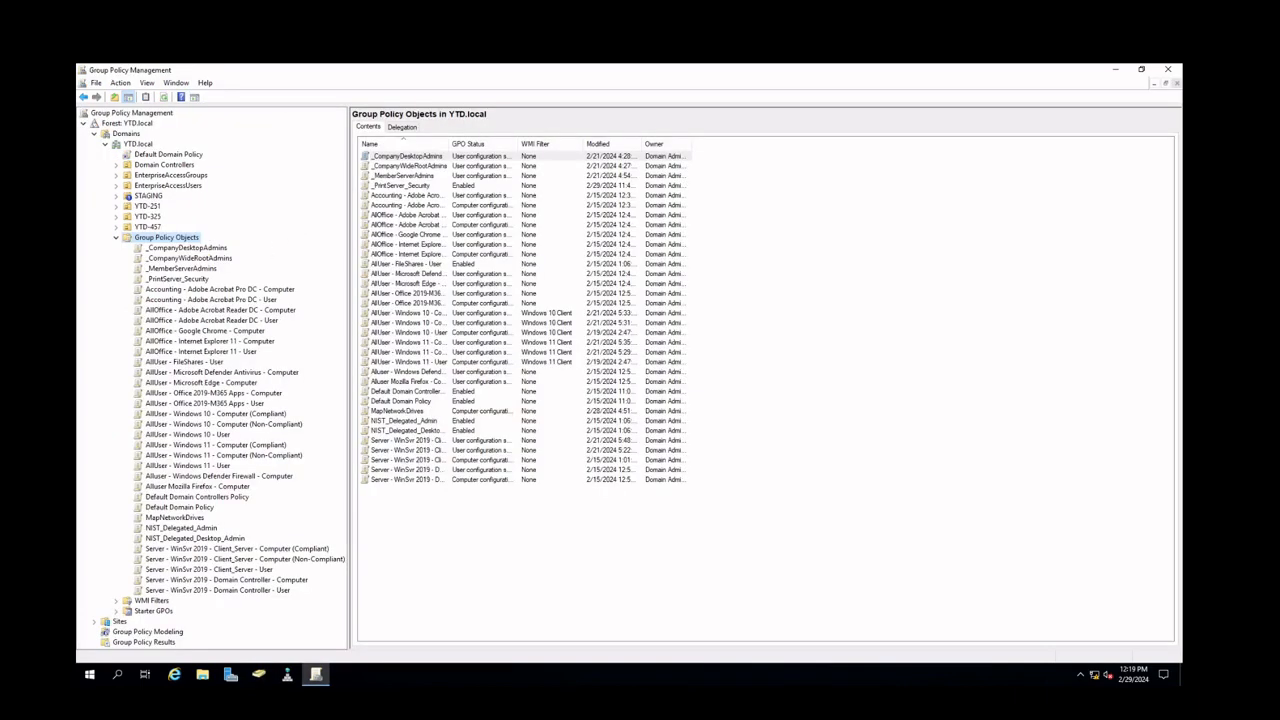
right_click(130, 237)
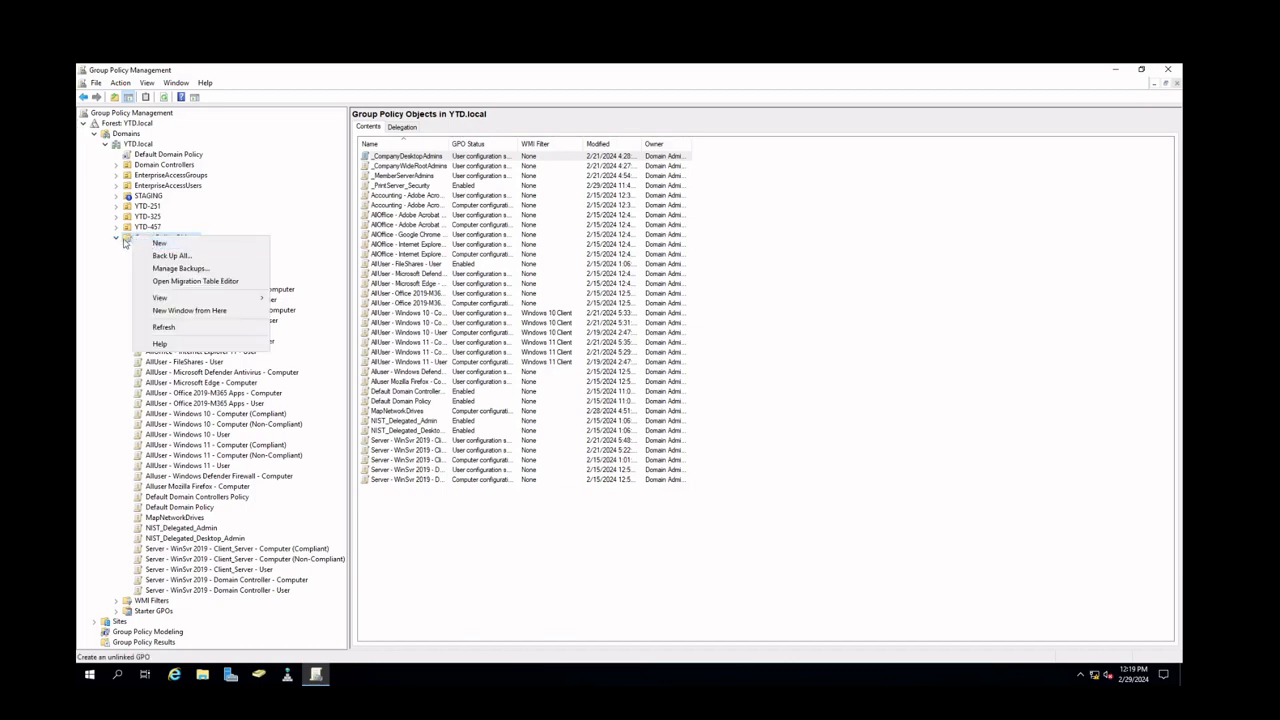
click(115, 237)
right_click(152, 239)
click(175, 245)
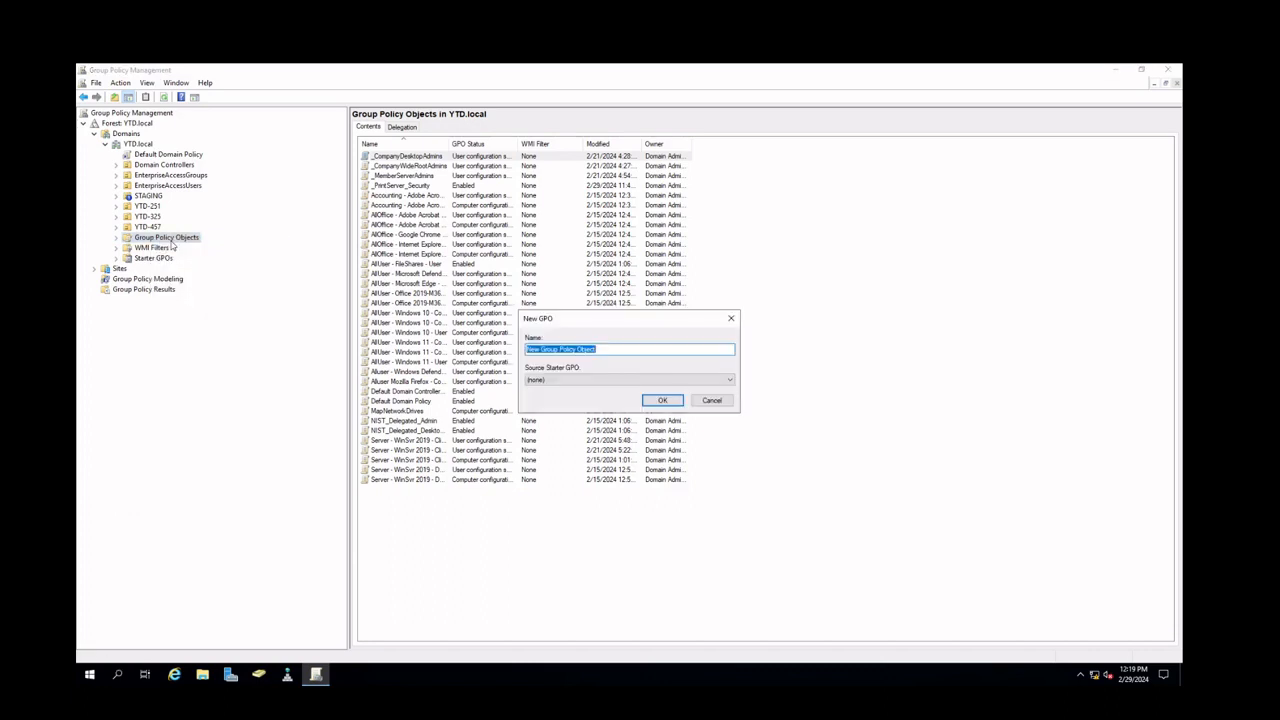
key(BackSpace)
text(_PrinterSecurityConfig2024)
key(Return)
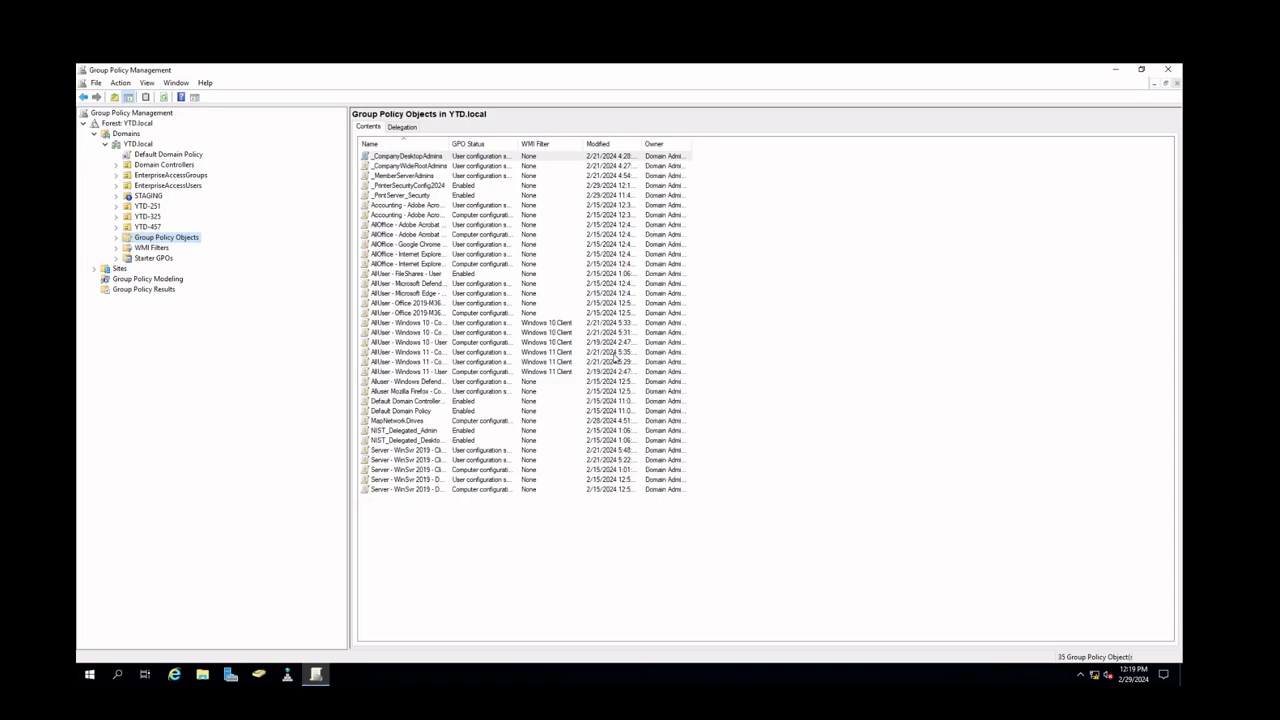
Open the _PrinterSecurityConfig2024 GPO for editing in the Group Policy Management Editor
double_click(190, 240)
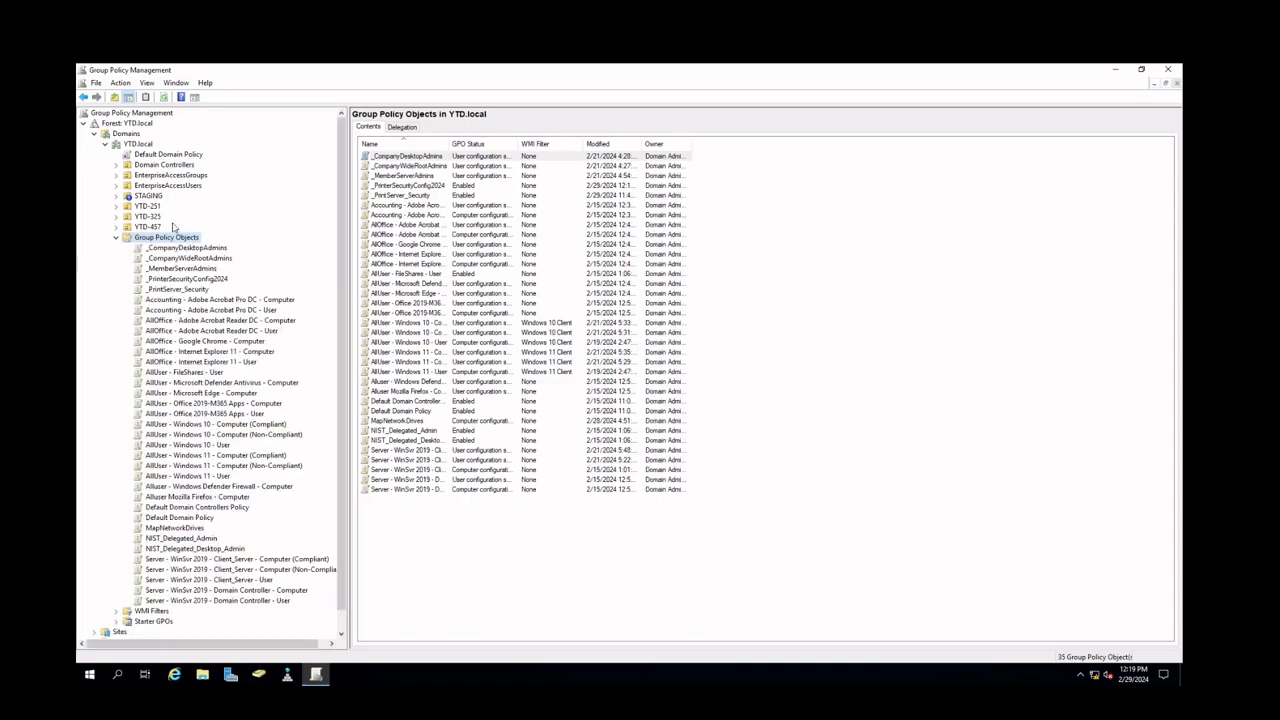
right_click(192, 280)
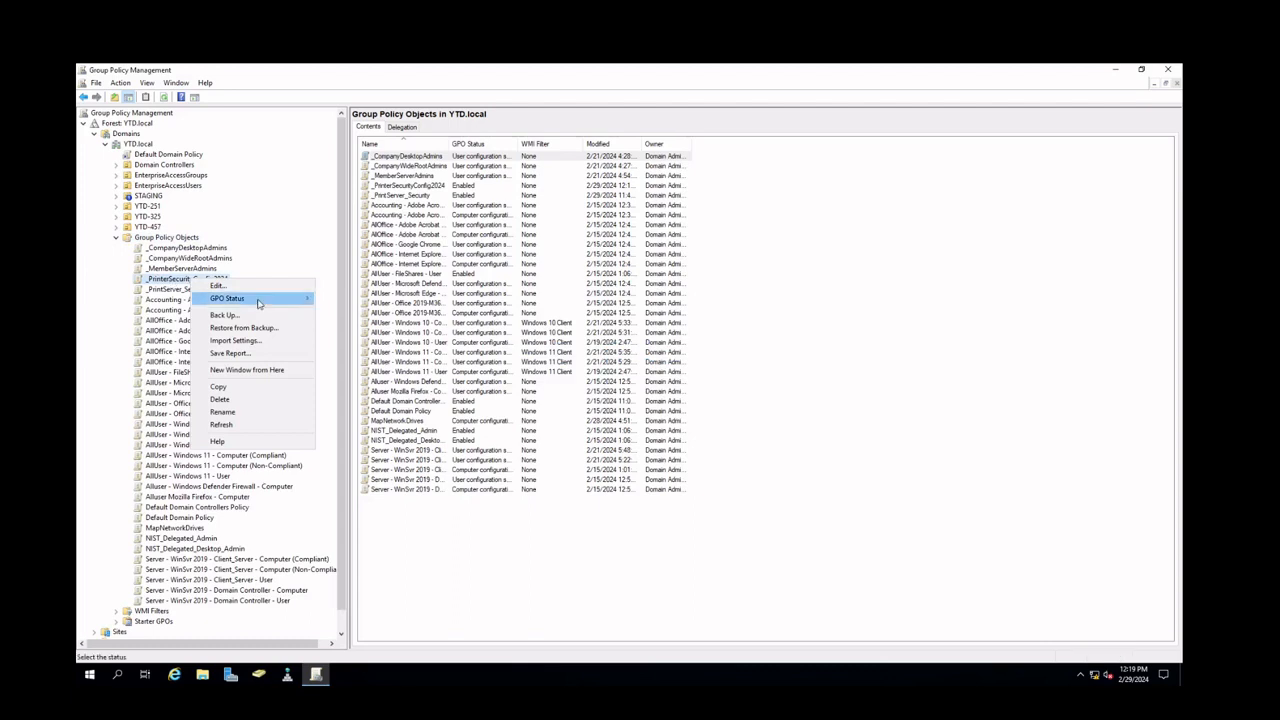
mouse_move(255, 299)
click(381, 314)
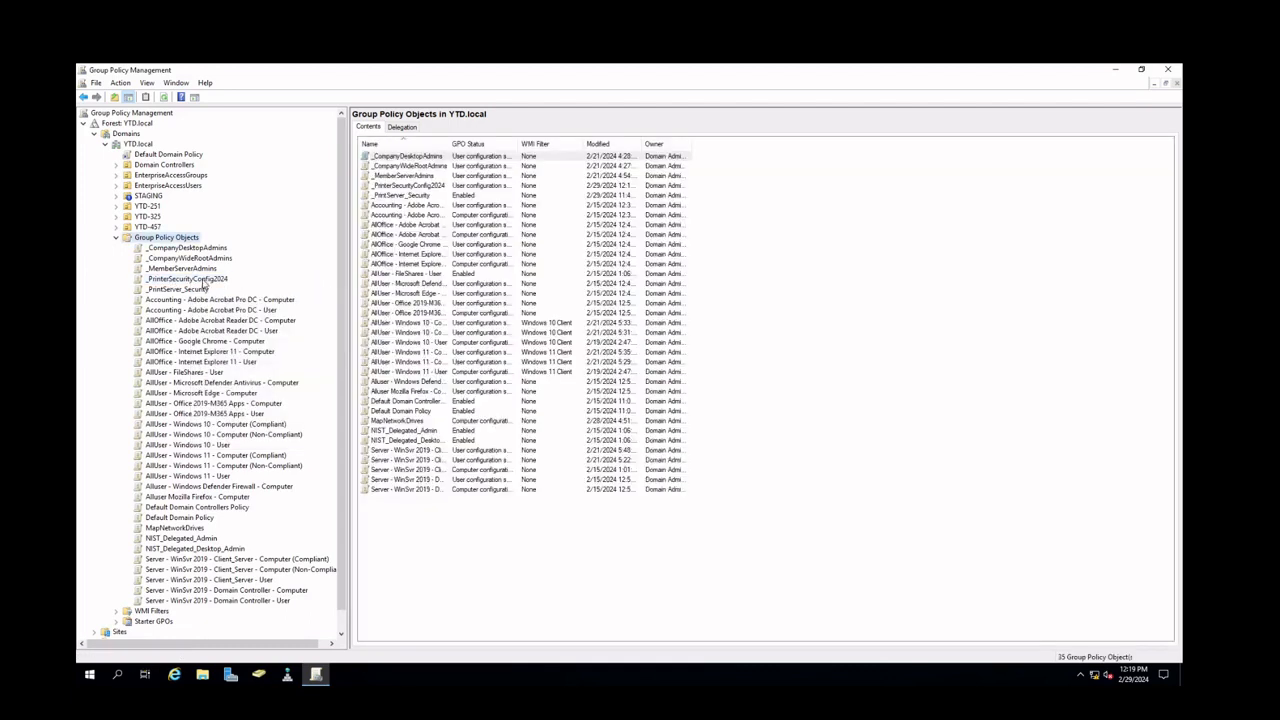
right_click(205, 280)
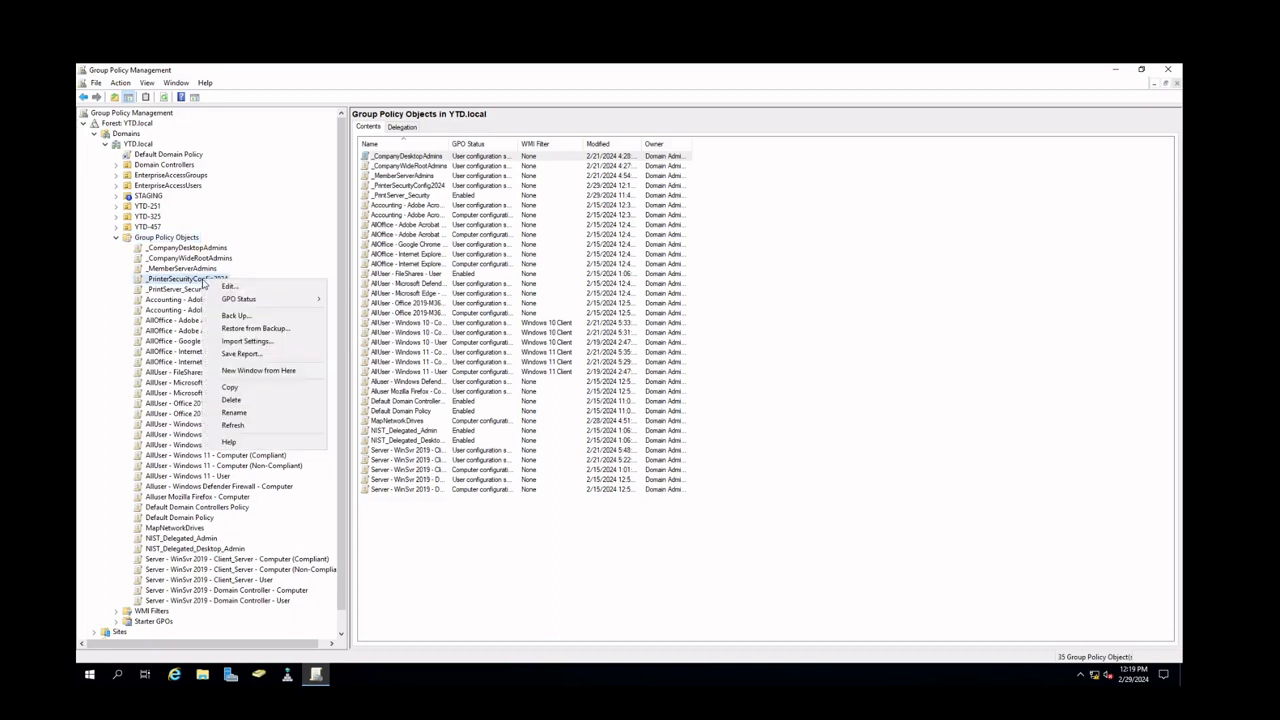
click(226, 283)
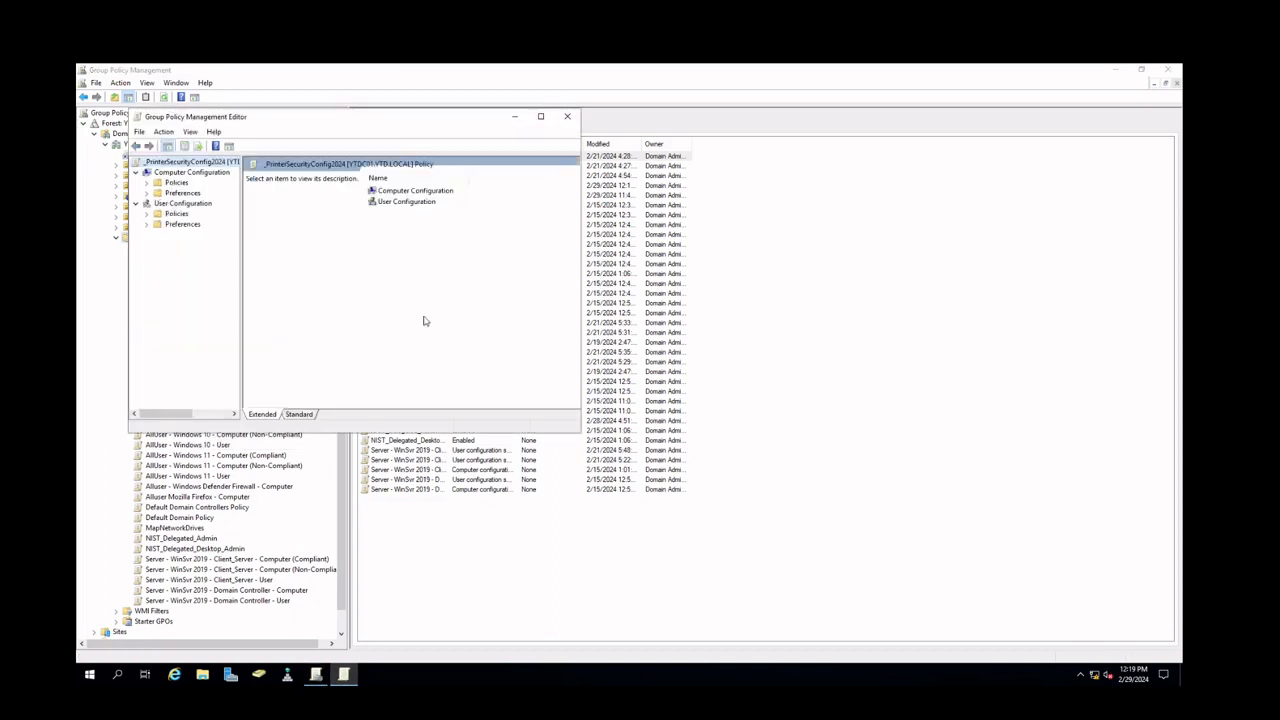
In Computer Configuration Administrative Templates Printers, set 'Limits print driver installation to Administrators' to Disabled and apply it
double_click(373, 122)
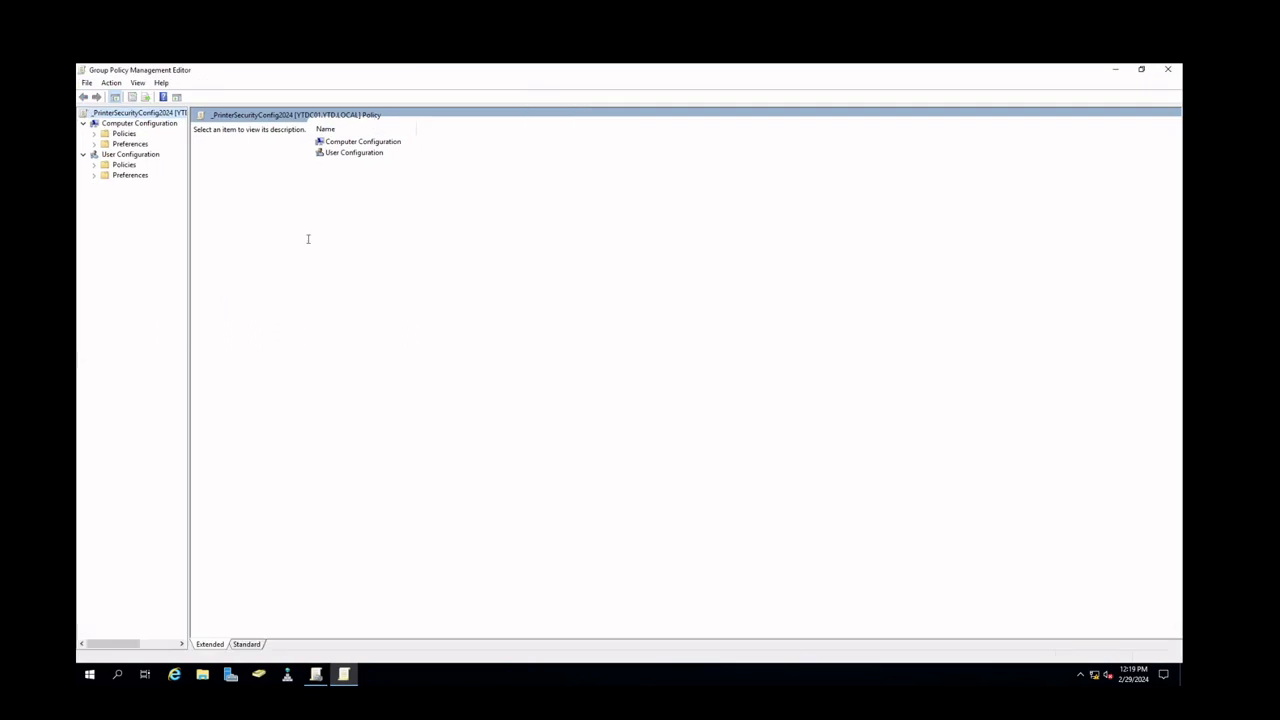
click(97, 135)
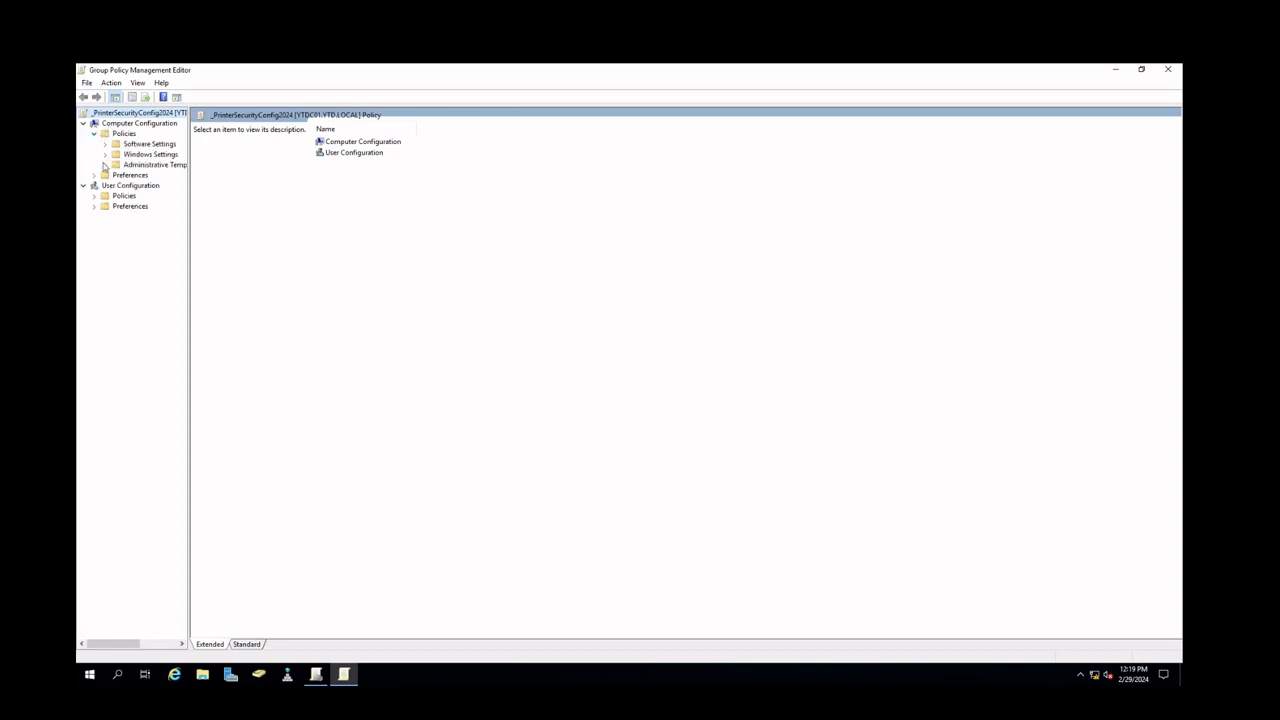
click(106, 166)
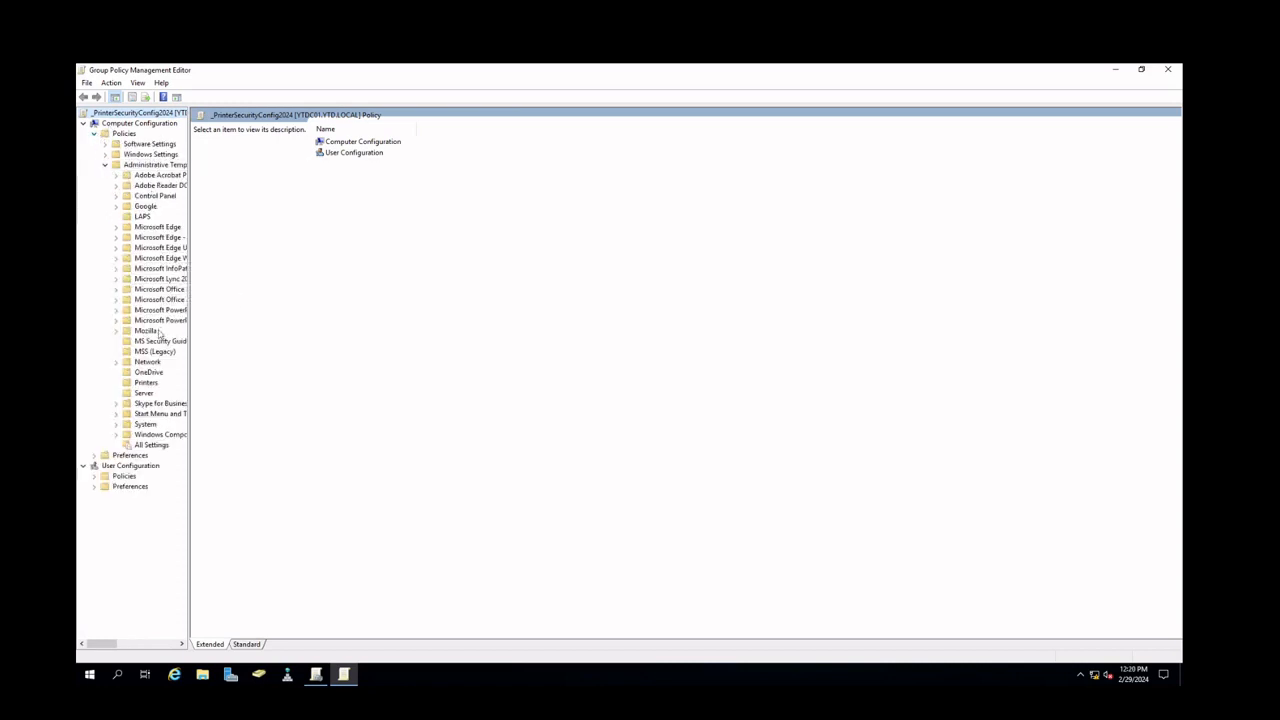
click(150, 385)
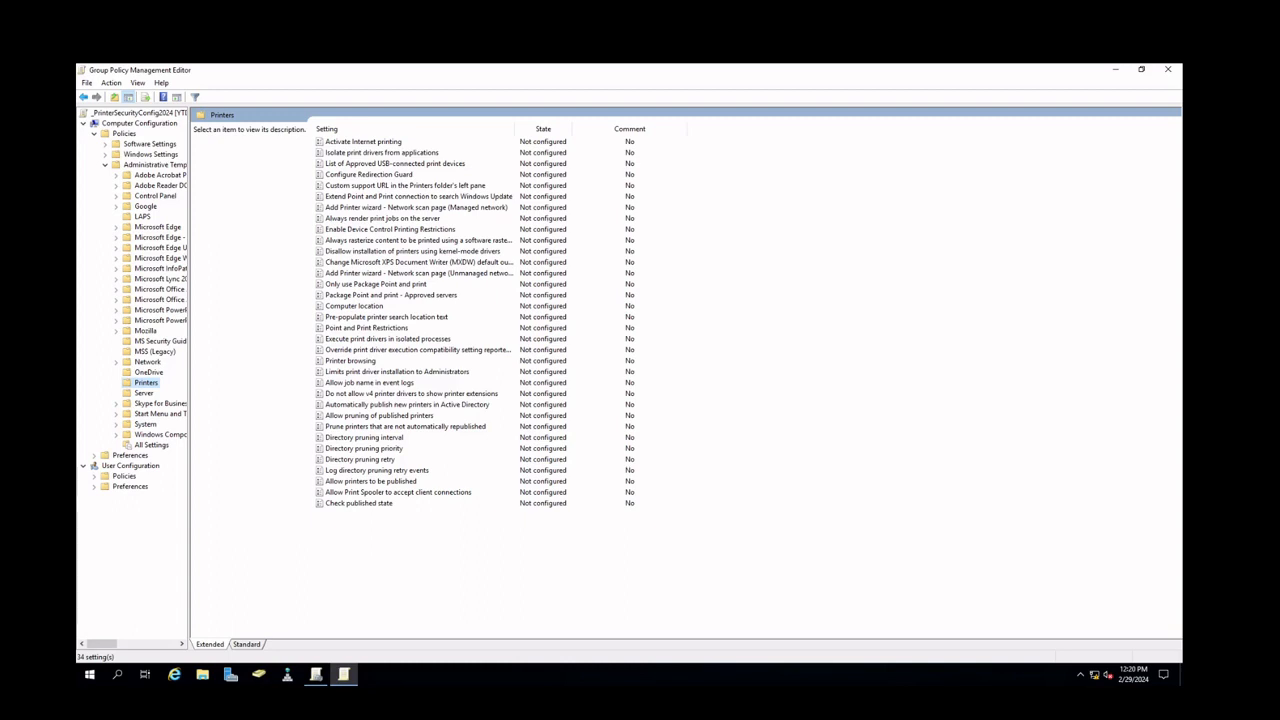
click(395, 129)
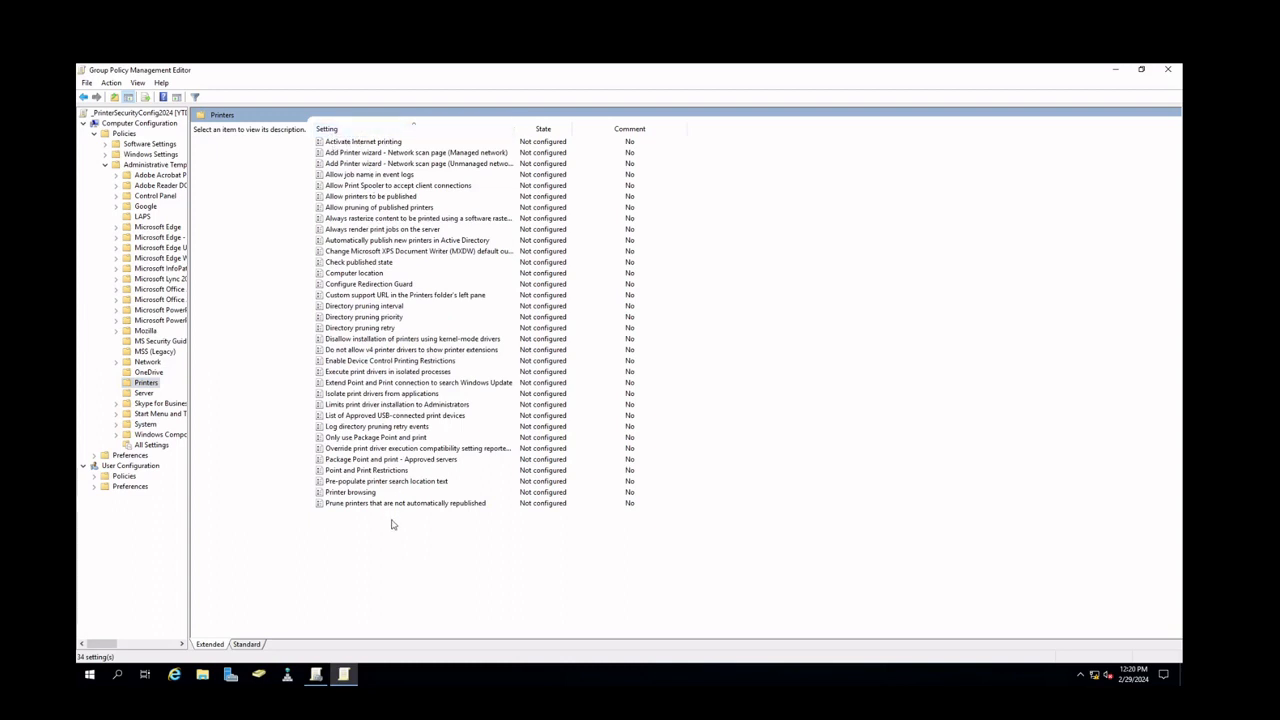
click(368, 408)
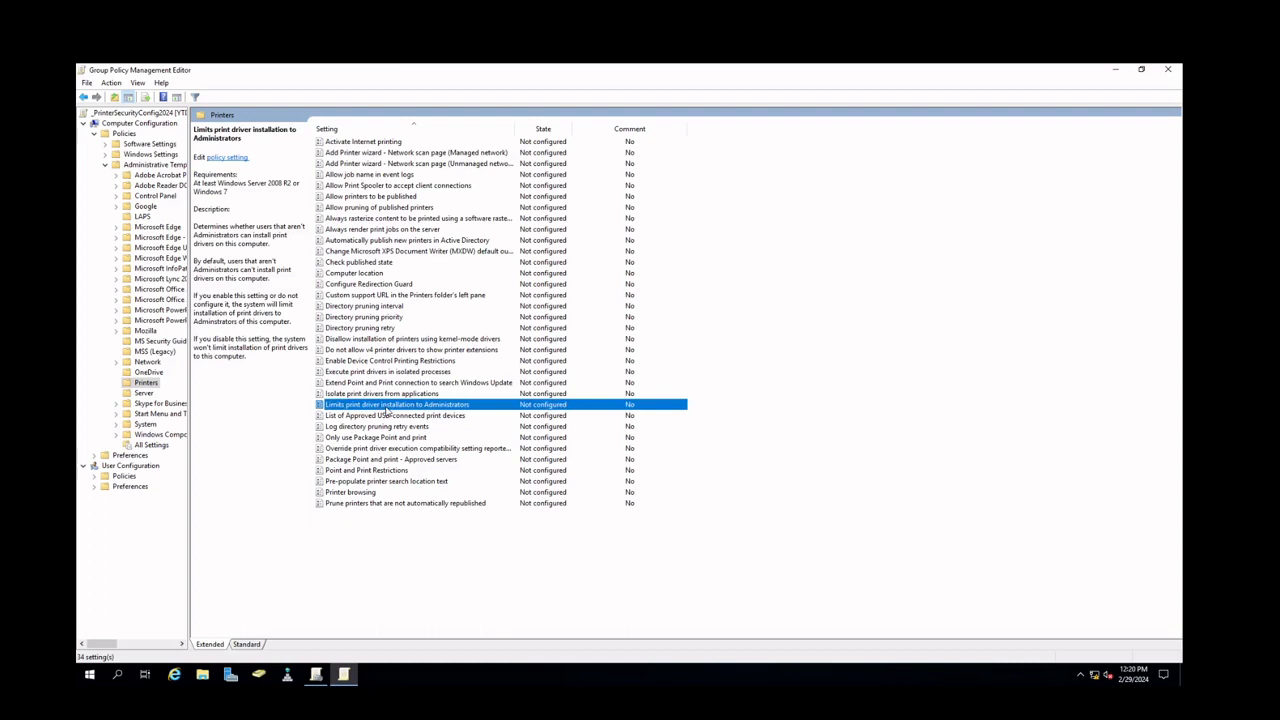
double_click(386, 410)
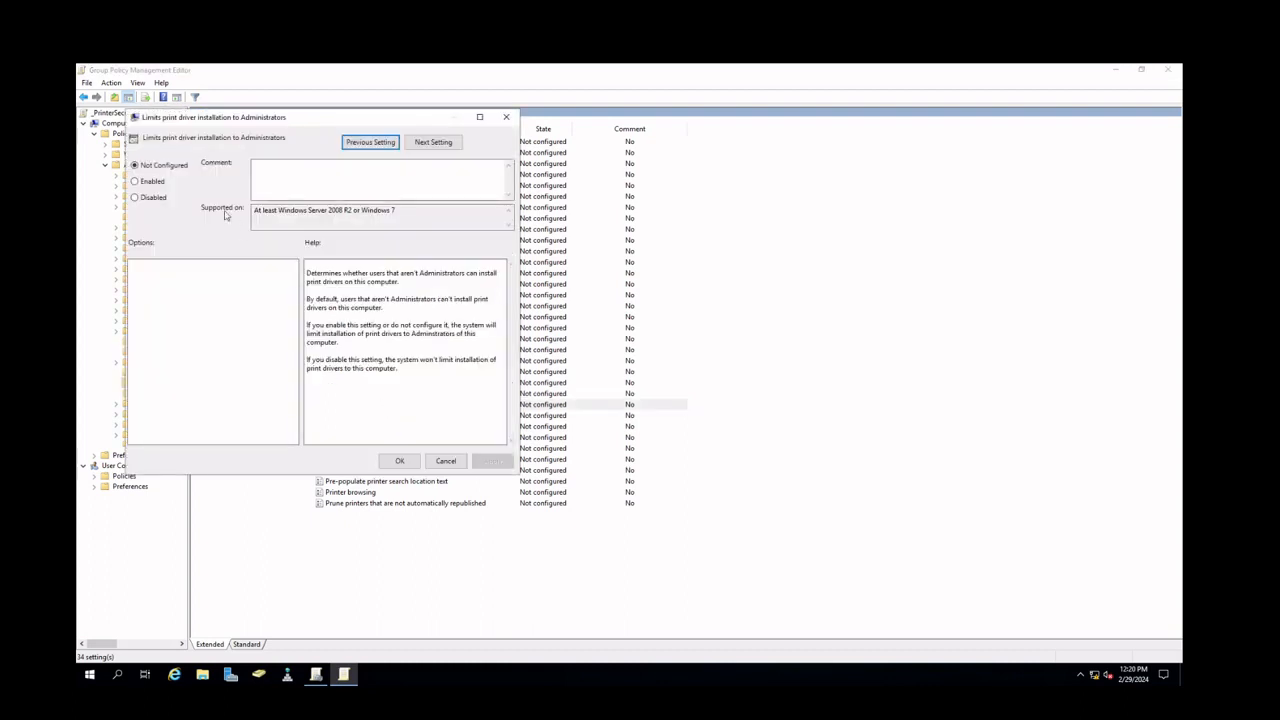
click(155, 198)
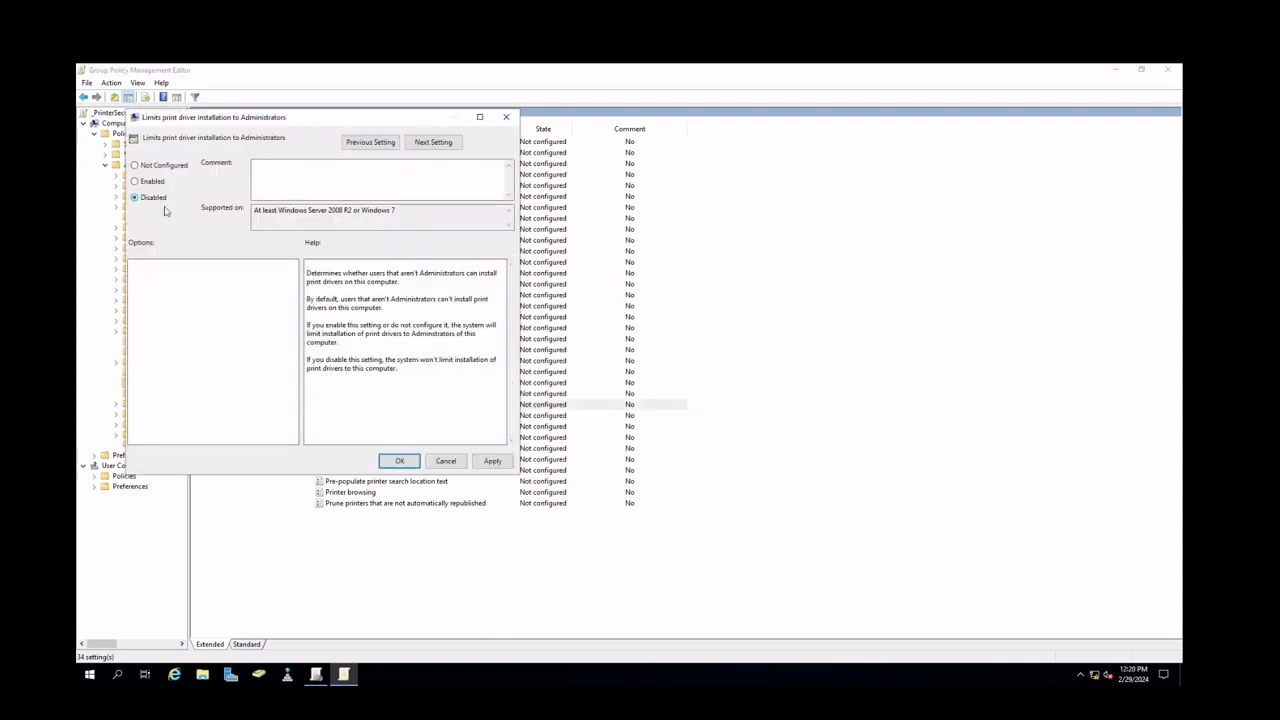
click(492, 460)
click(400, 461)
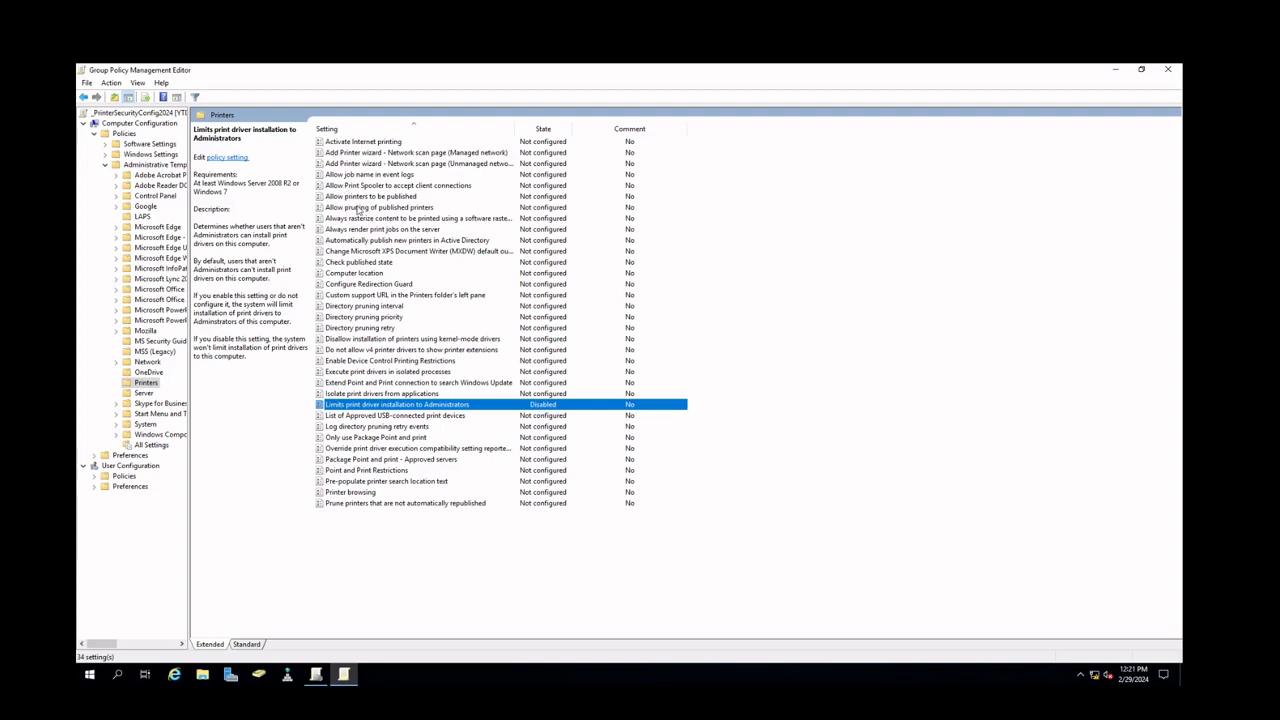
Enable the 'Always render print jobs on the server' printer policy and apply it
click(372, 230)
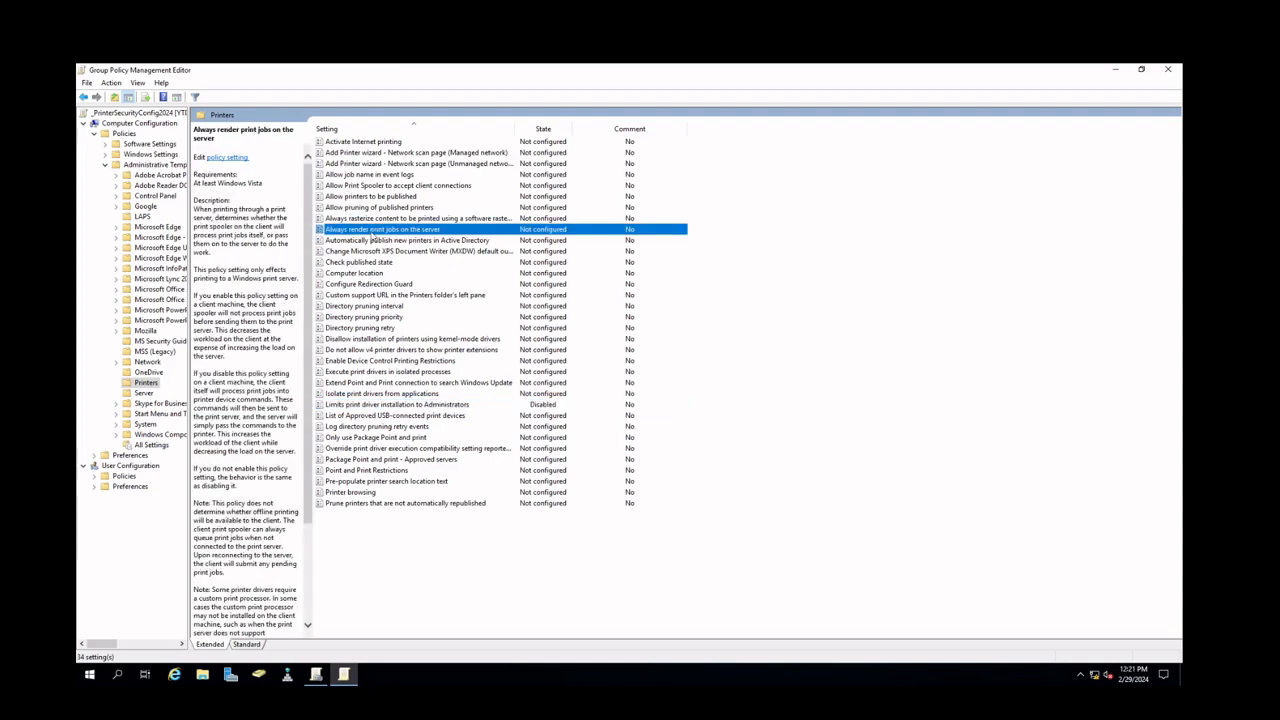
double_click(372, 233)
click(177, 201)
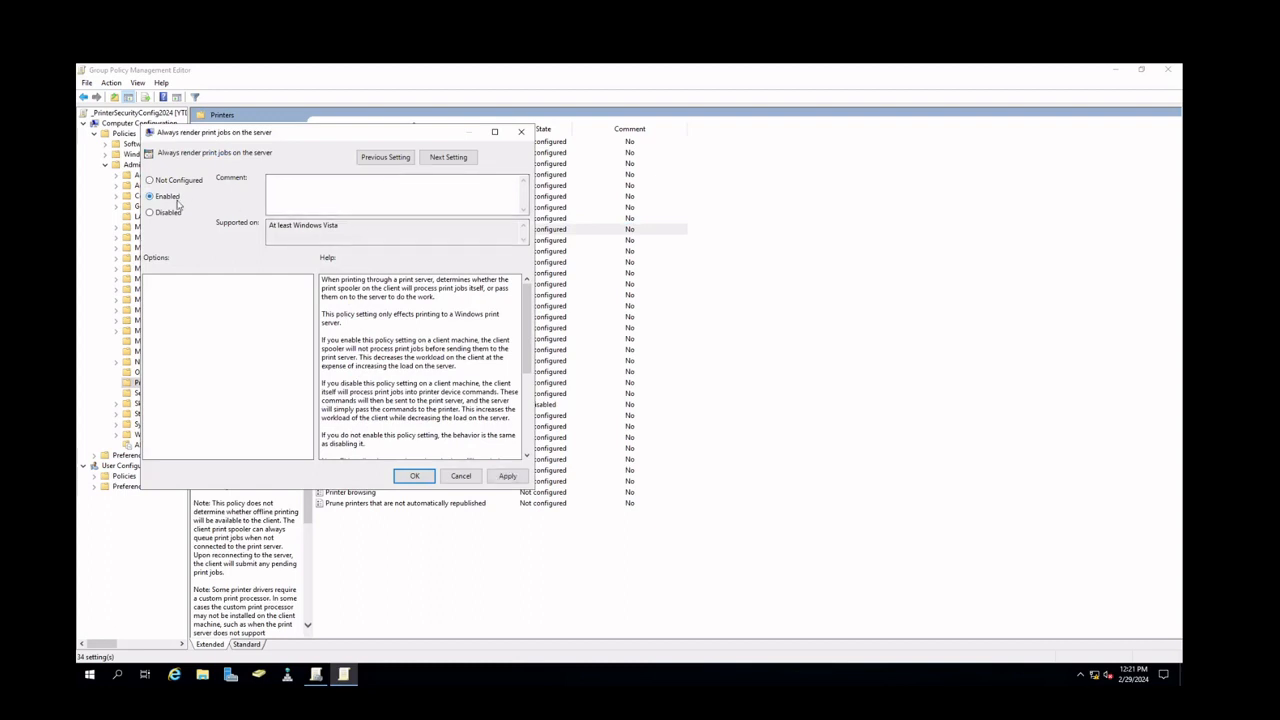
click(507, 476)
click(414, 476)
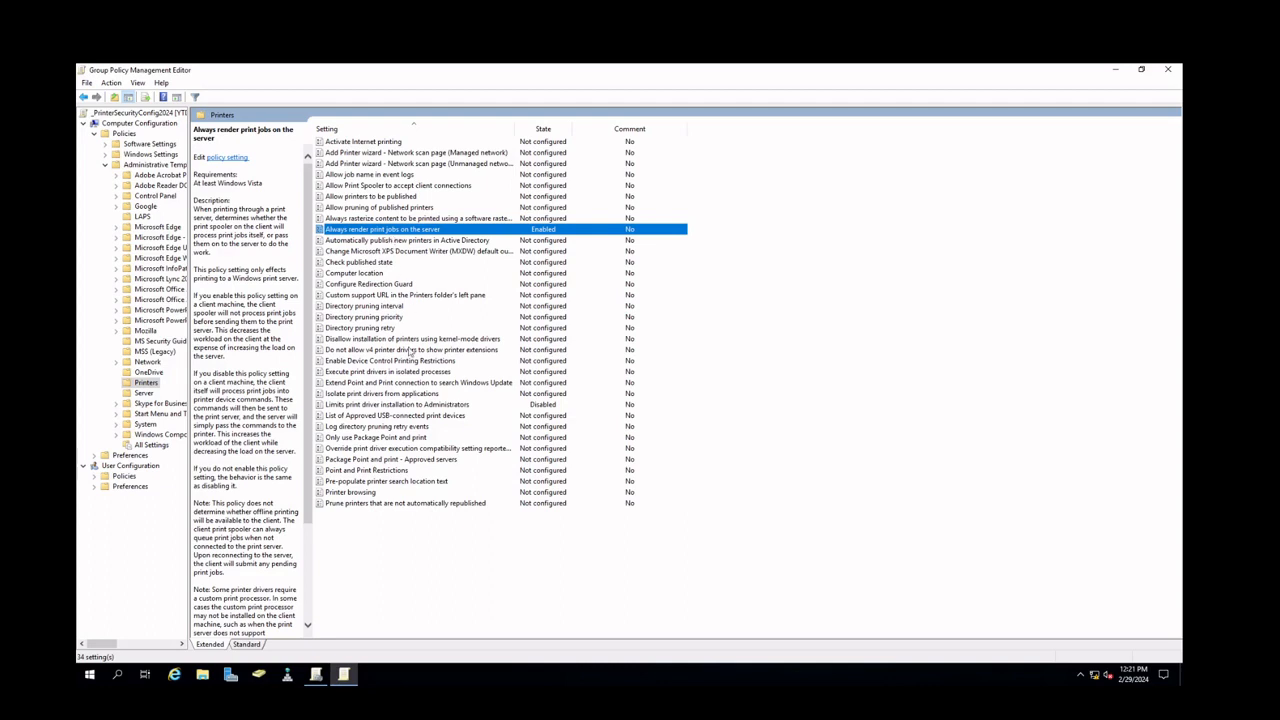
click(402, 404)
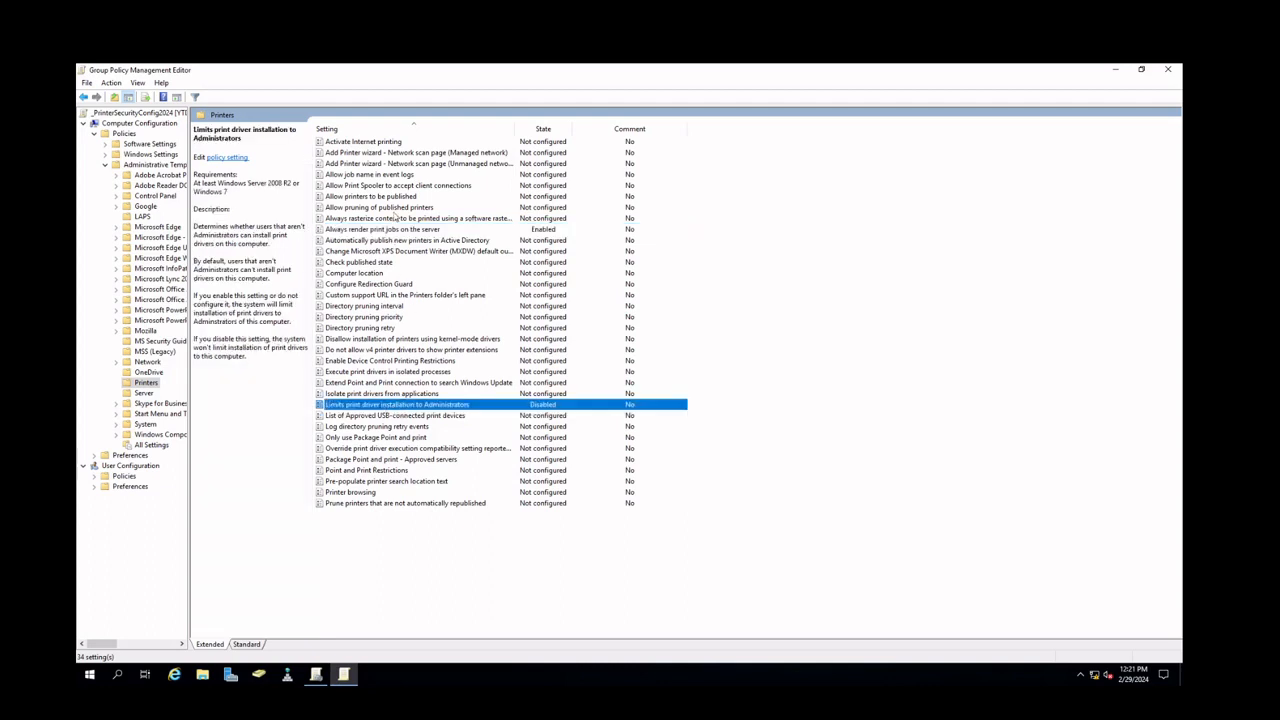
click(391, 230)
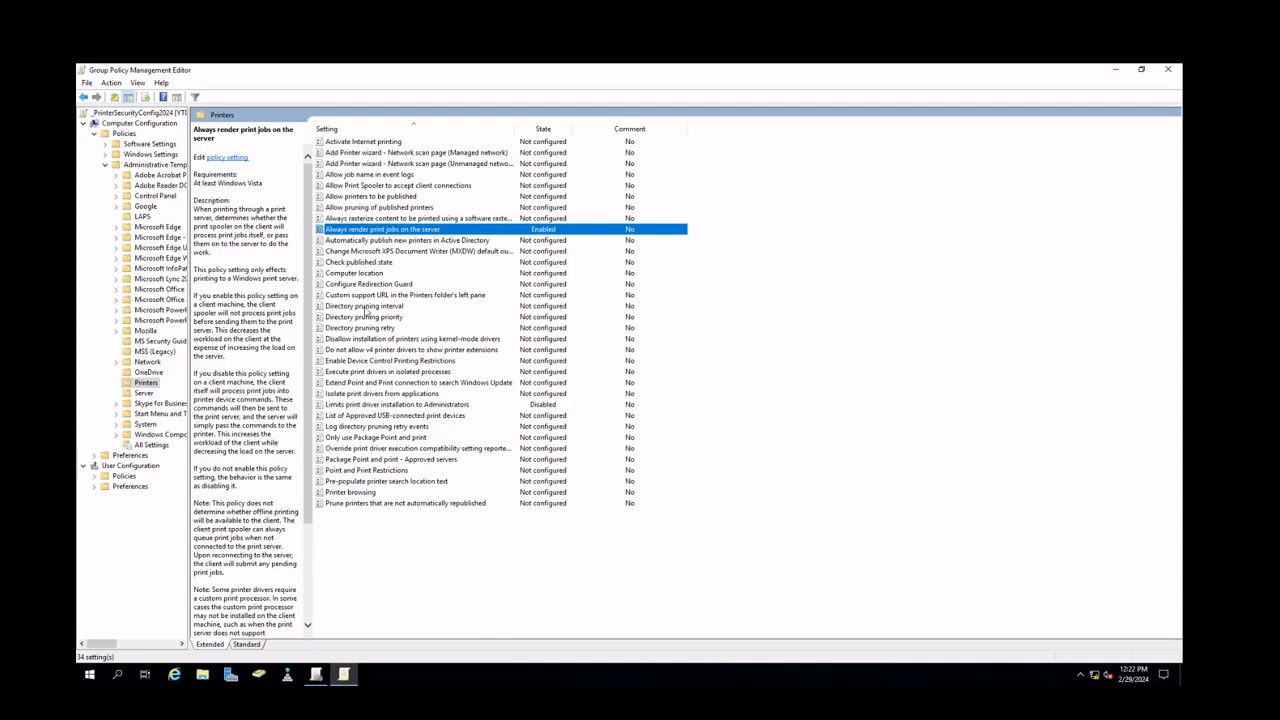
Enable Point and Print Restrictions, limiting users to point and print only to server YTDFile01.YTD.local
click(356, 474)
double_click(352, 474)
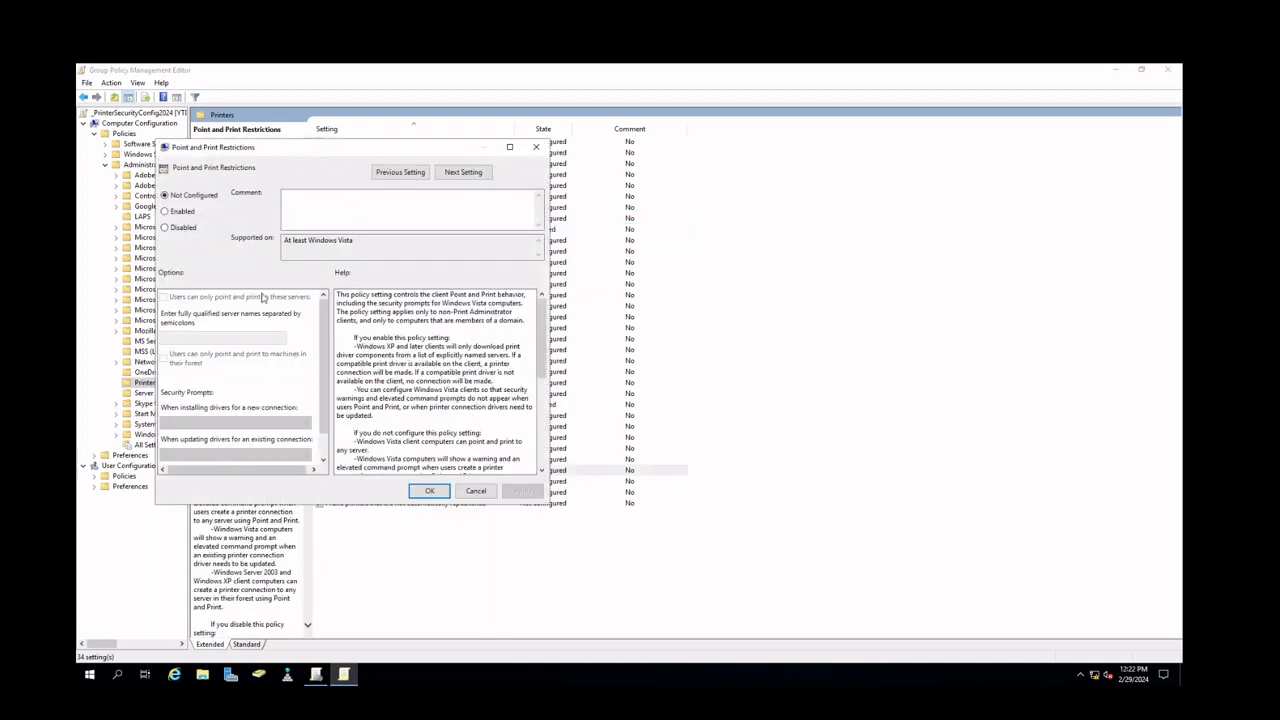
click(184, 214)
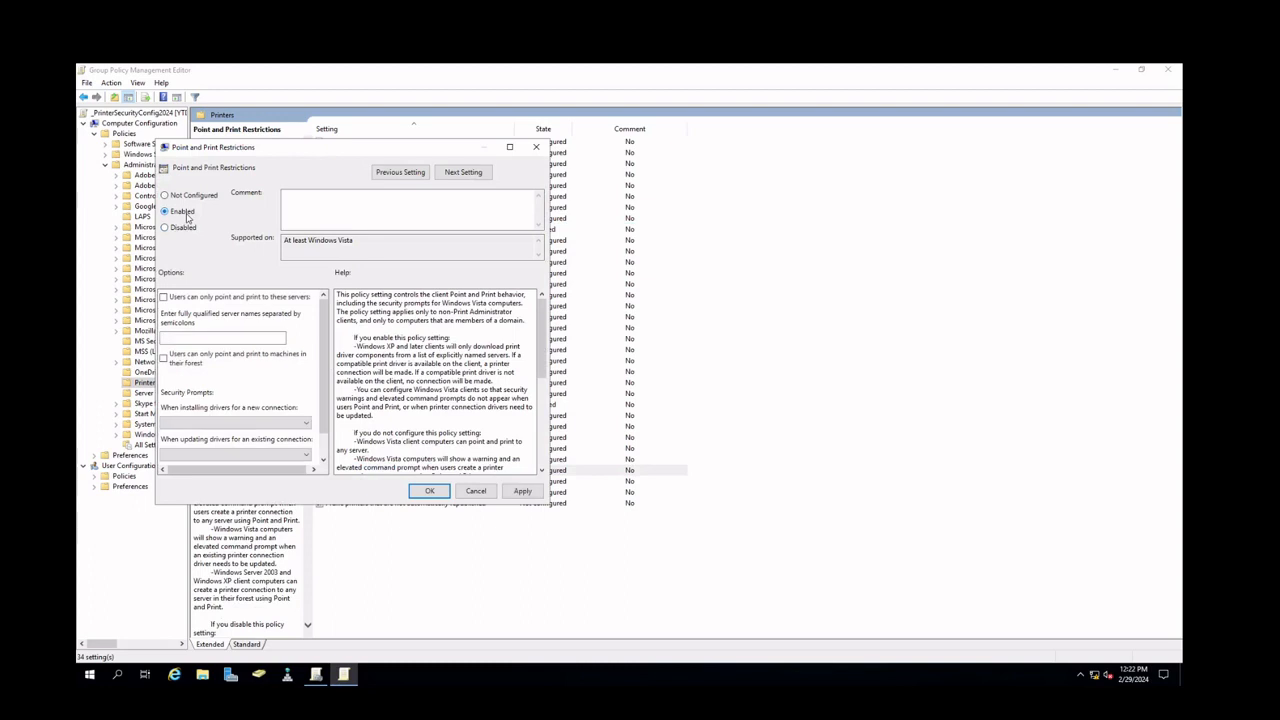
click(204, 298)
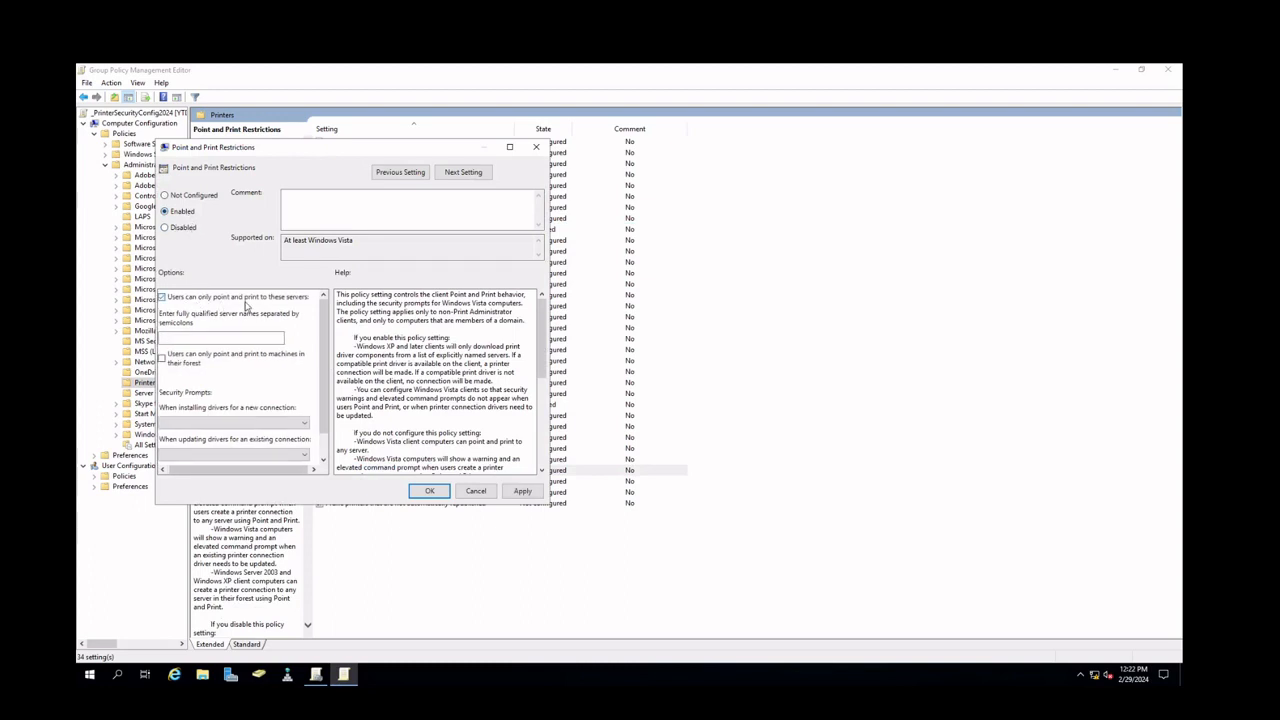
click(211, 336)
text(YTDFile01)
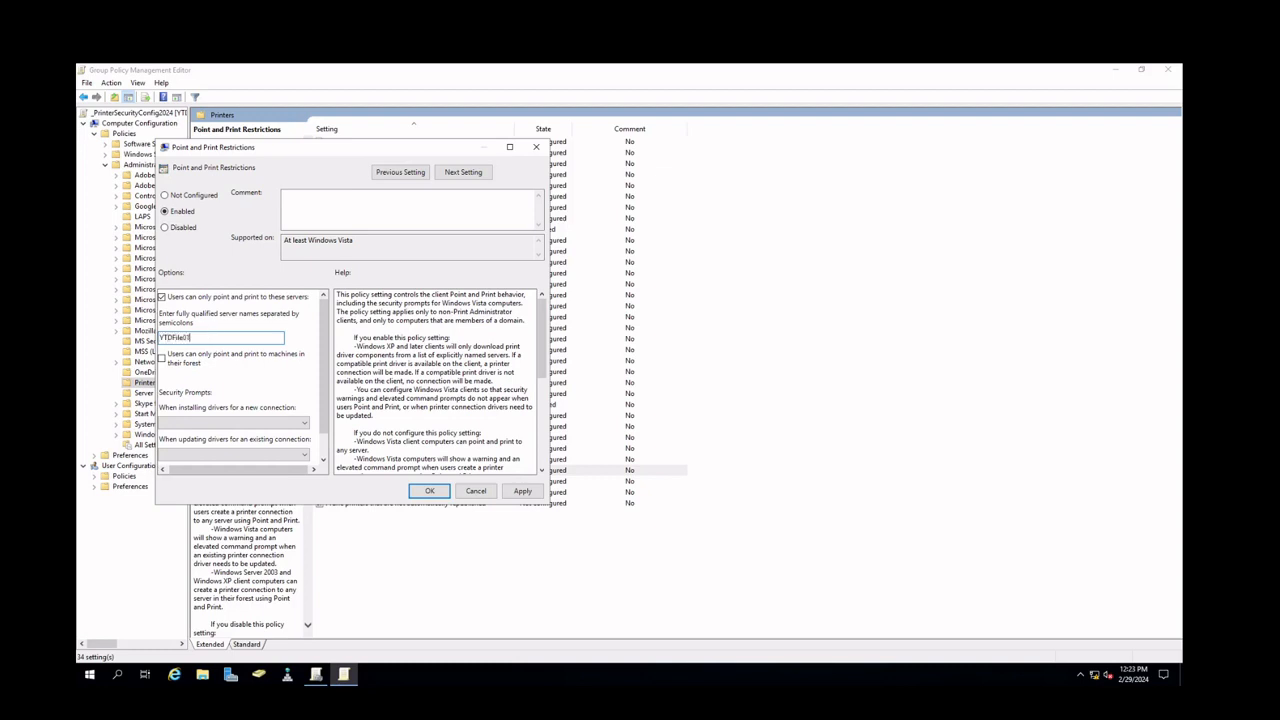
text(.YTD.local)
text(;)
Set both Point and Print security prompts, for new connections and driver updates, to 'Do not show warning or elevation prompt', then apply and close
click(276, 423)
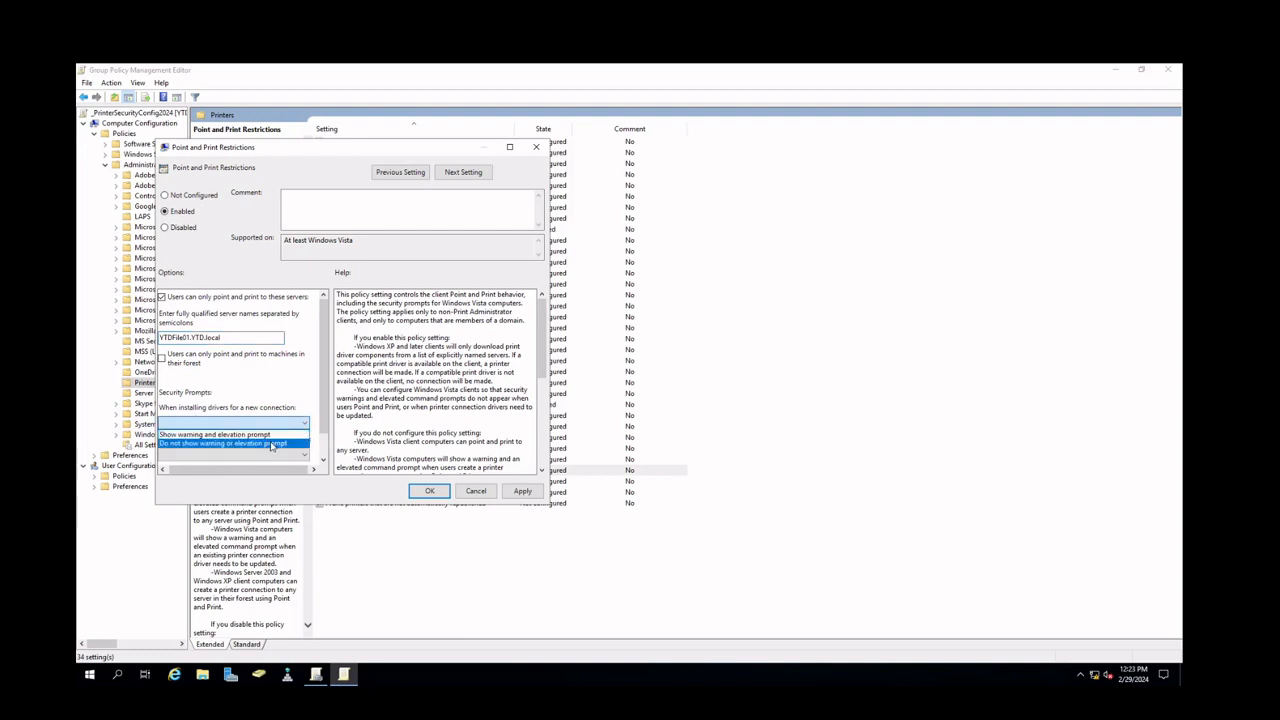
click(270, 444)
click(272, 456)
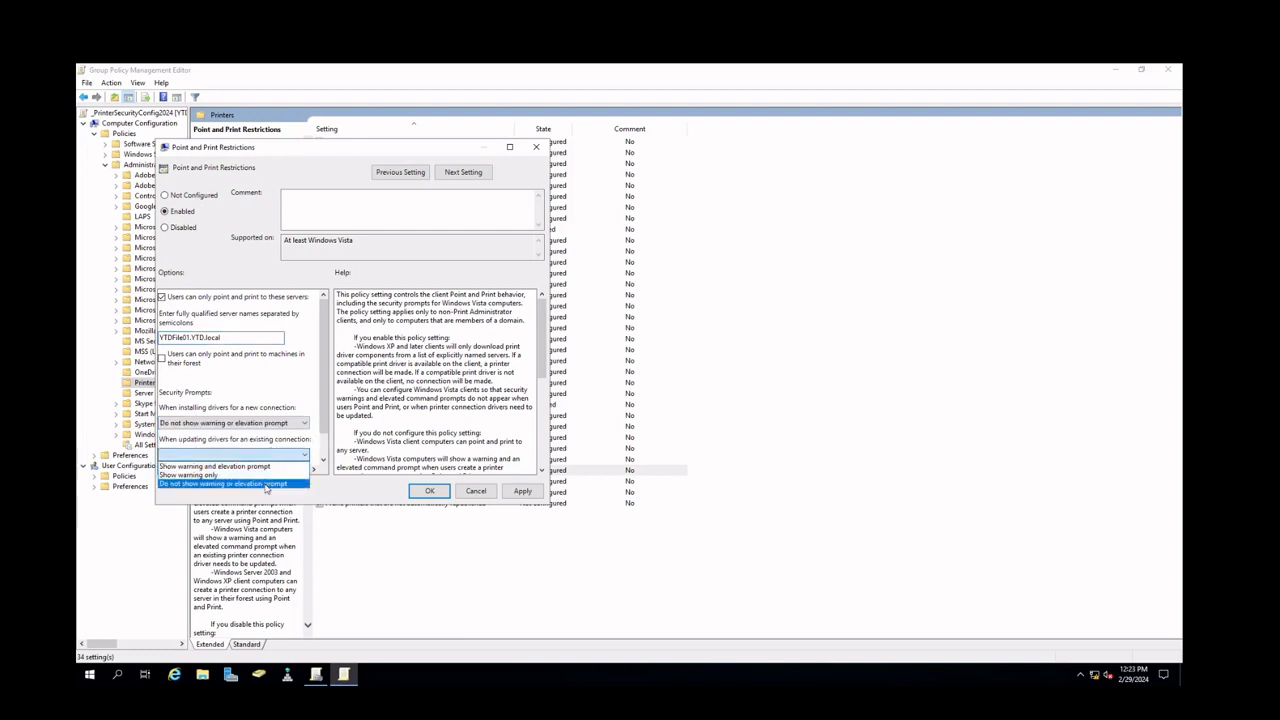
click(266, 487)
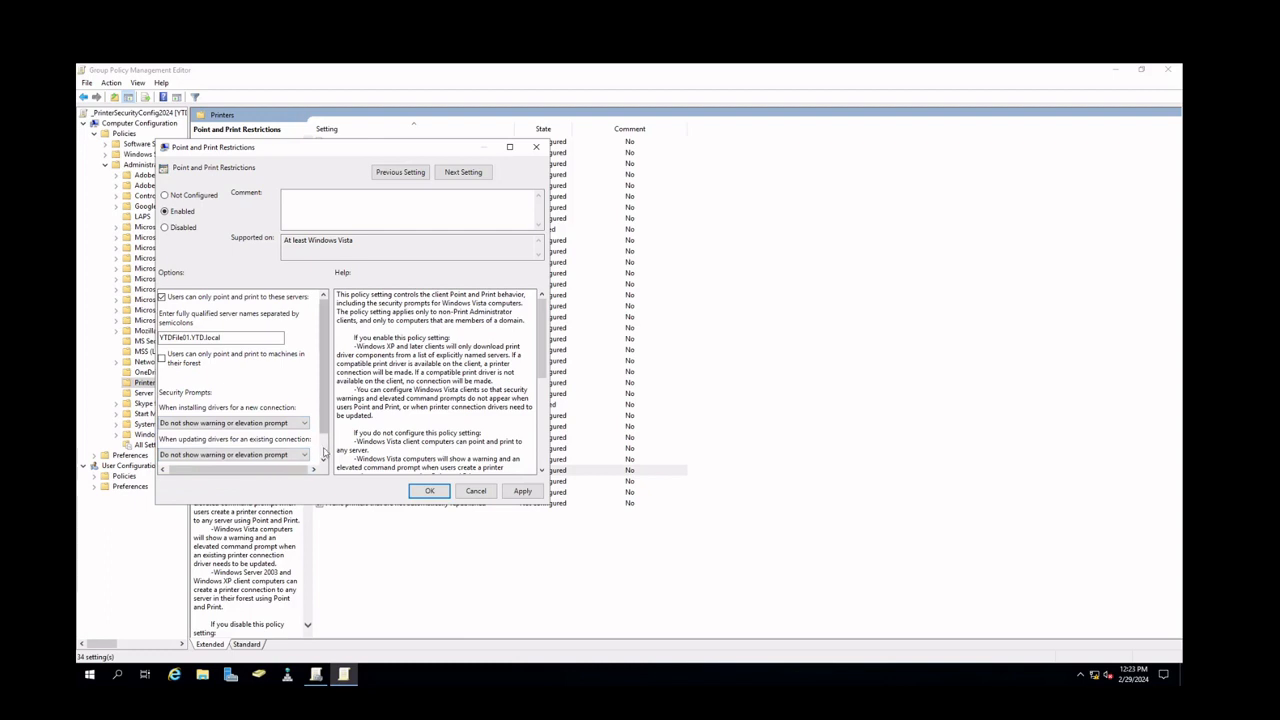
scroll(268, 418, down, 1)
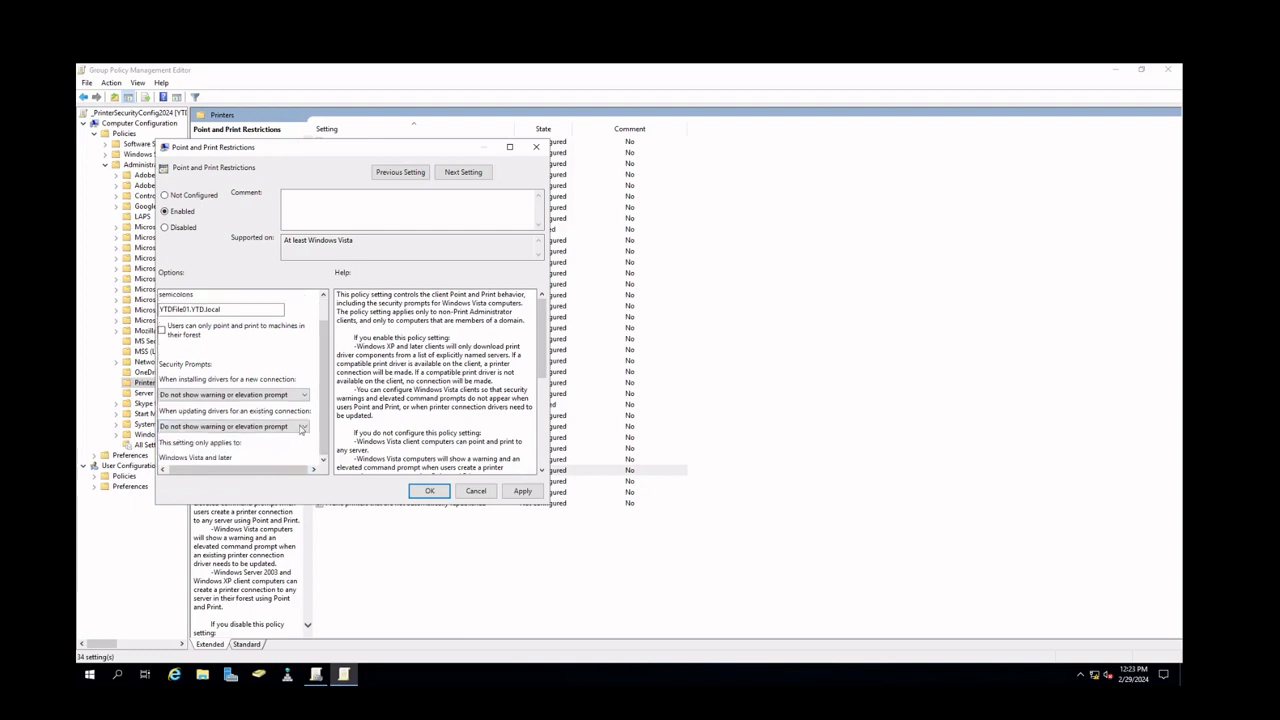
click(522, 491)
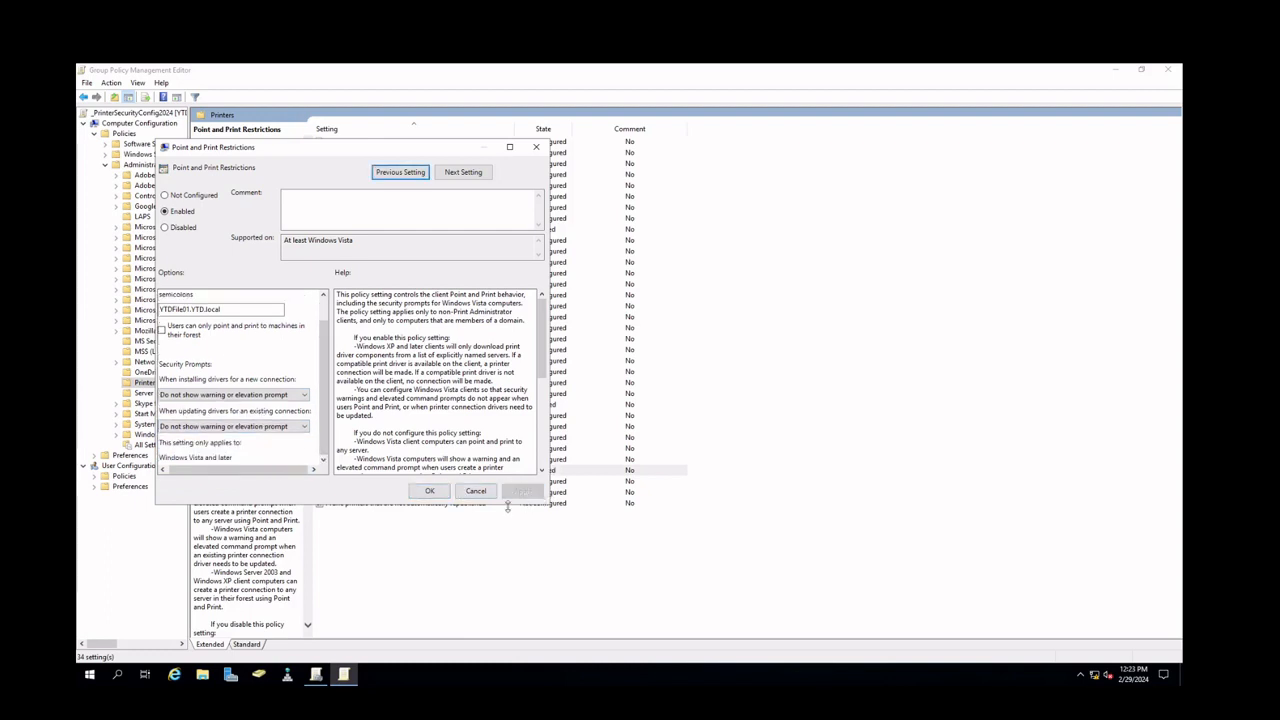
click(429, 491)
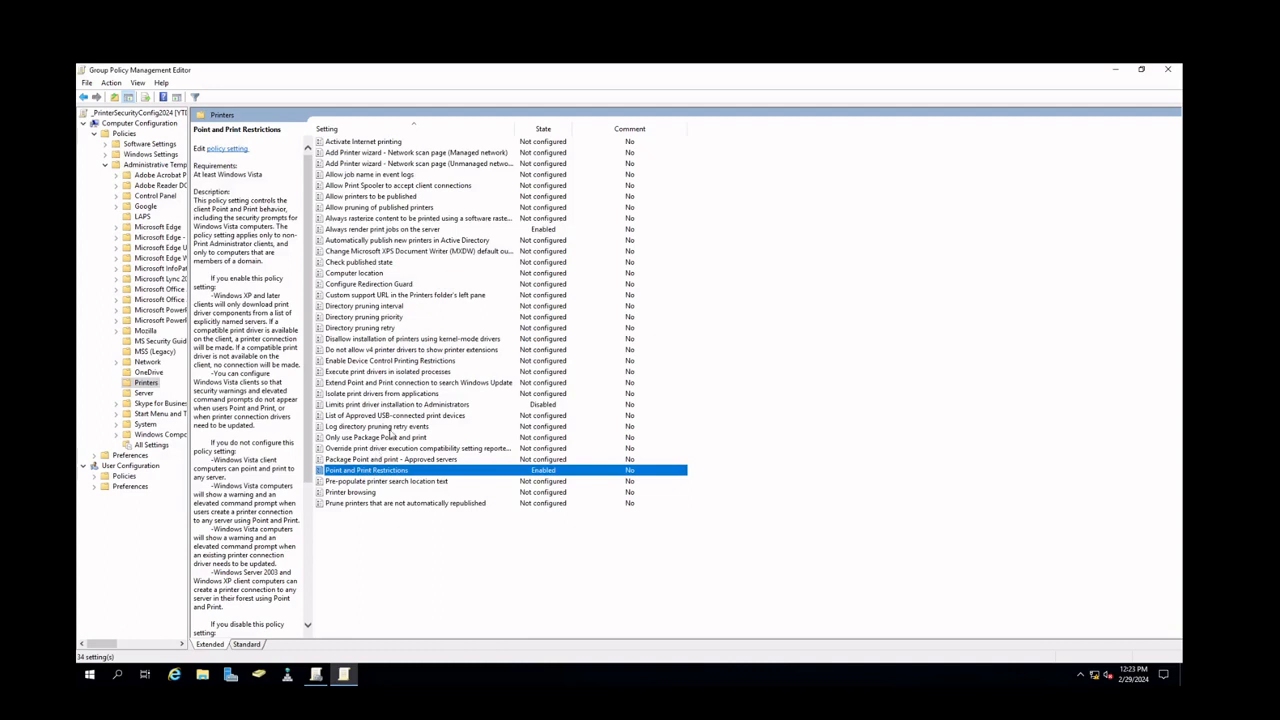
Open the 'List of Approved USB-connected print devices' policy and close it without changes
click(383, 406)
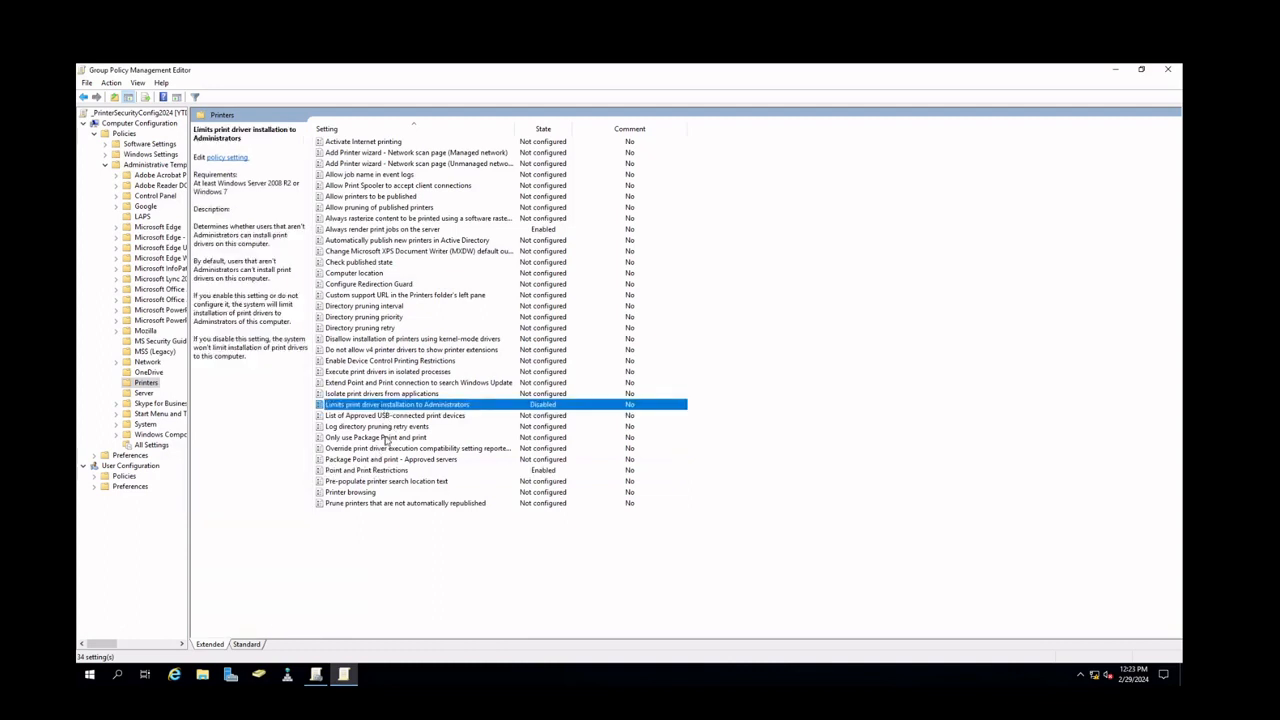
click(380, 471)
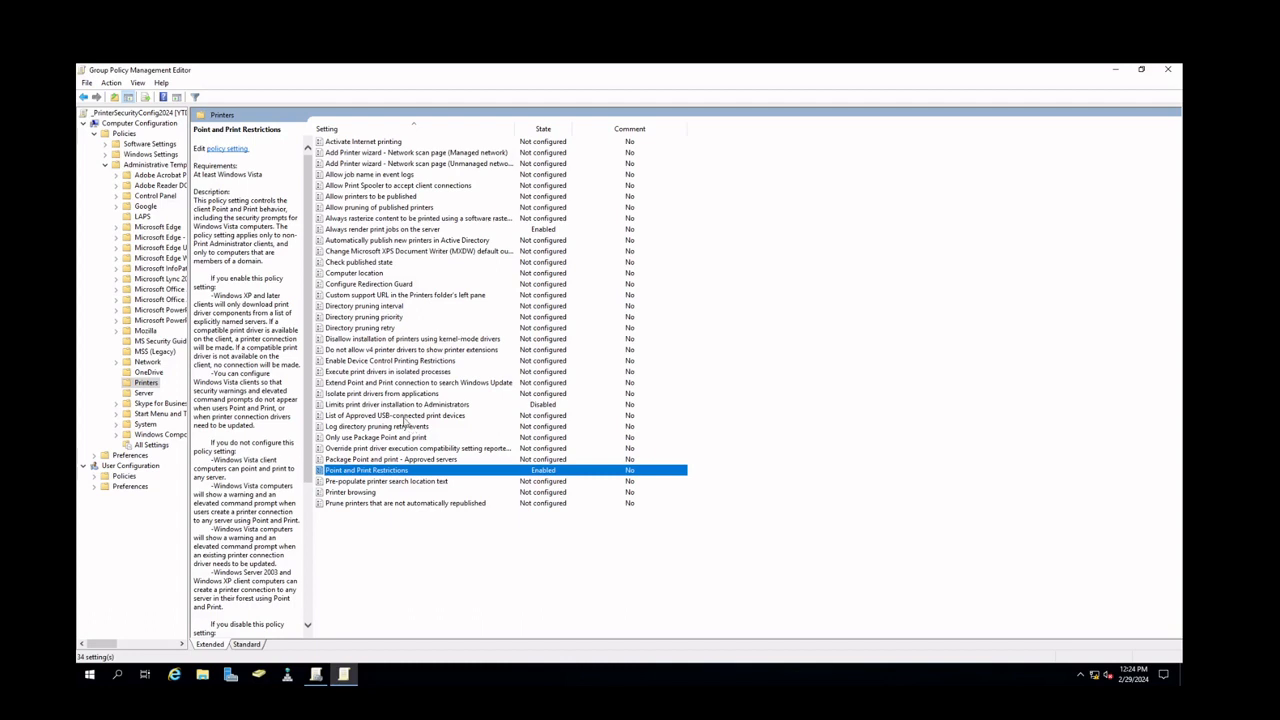
click(404, 417)
double_click(474, 417)
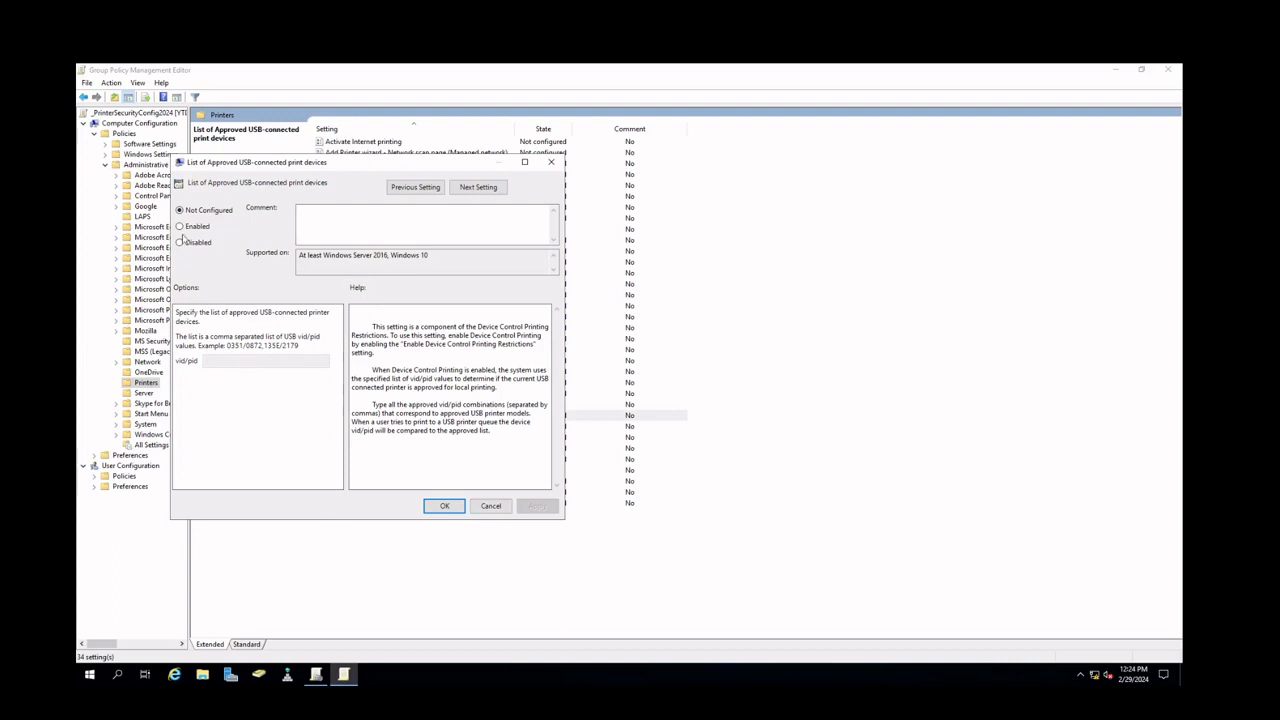
click(492, 506)
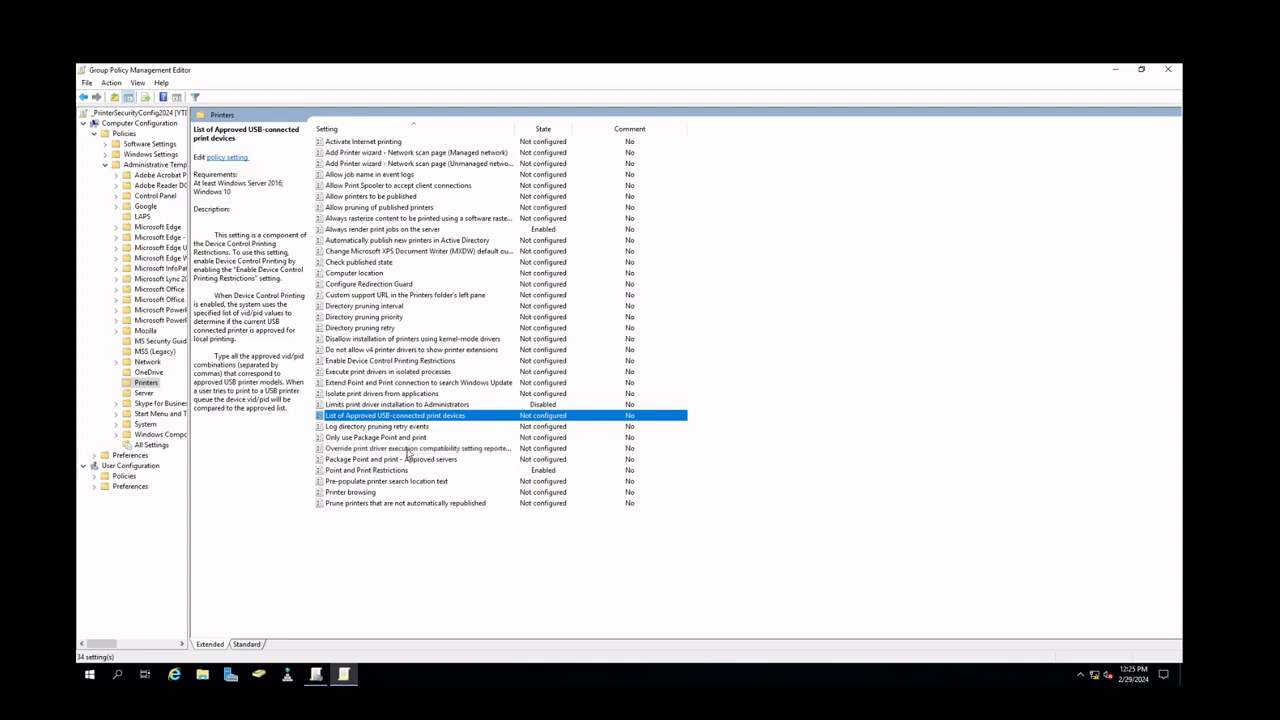
Enable 'Package Point and print - Approved servers' and add YTDFile01.YTD.local as an approved server
click(366, 462)
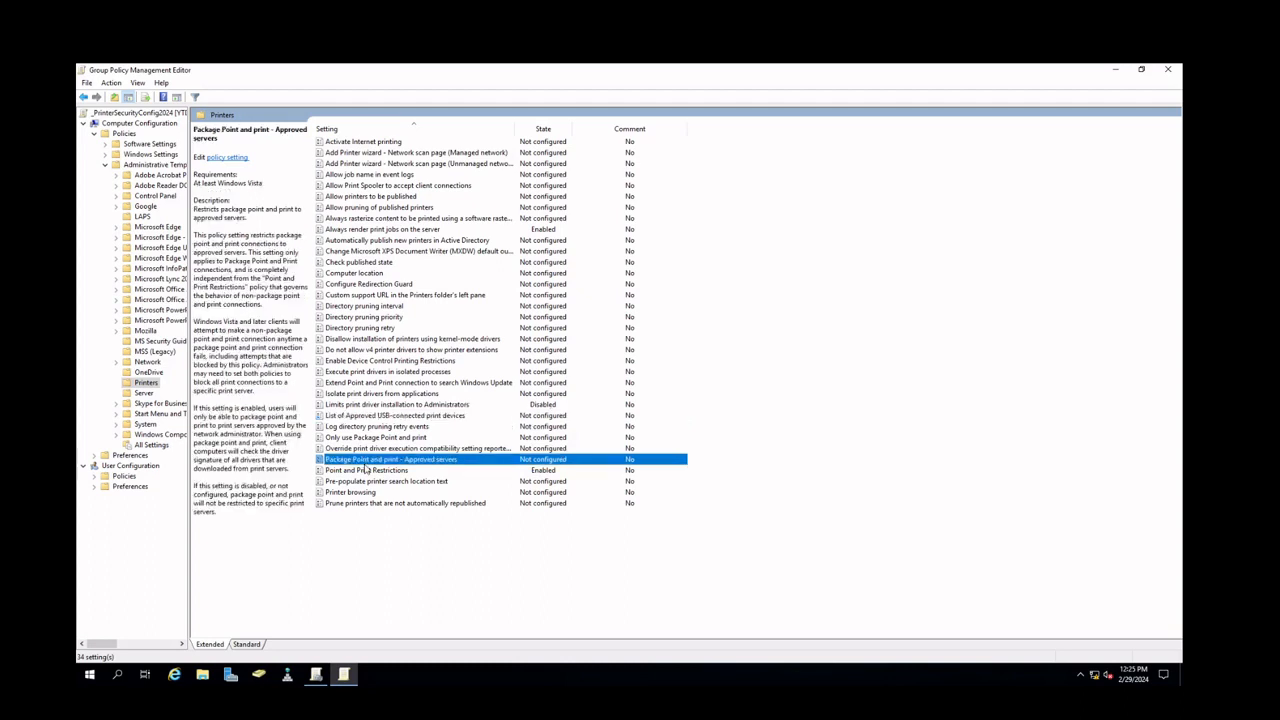
double_click(455, 463)
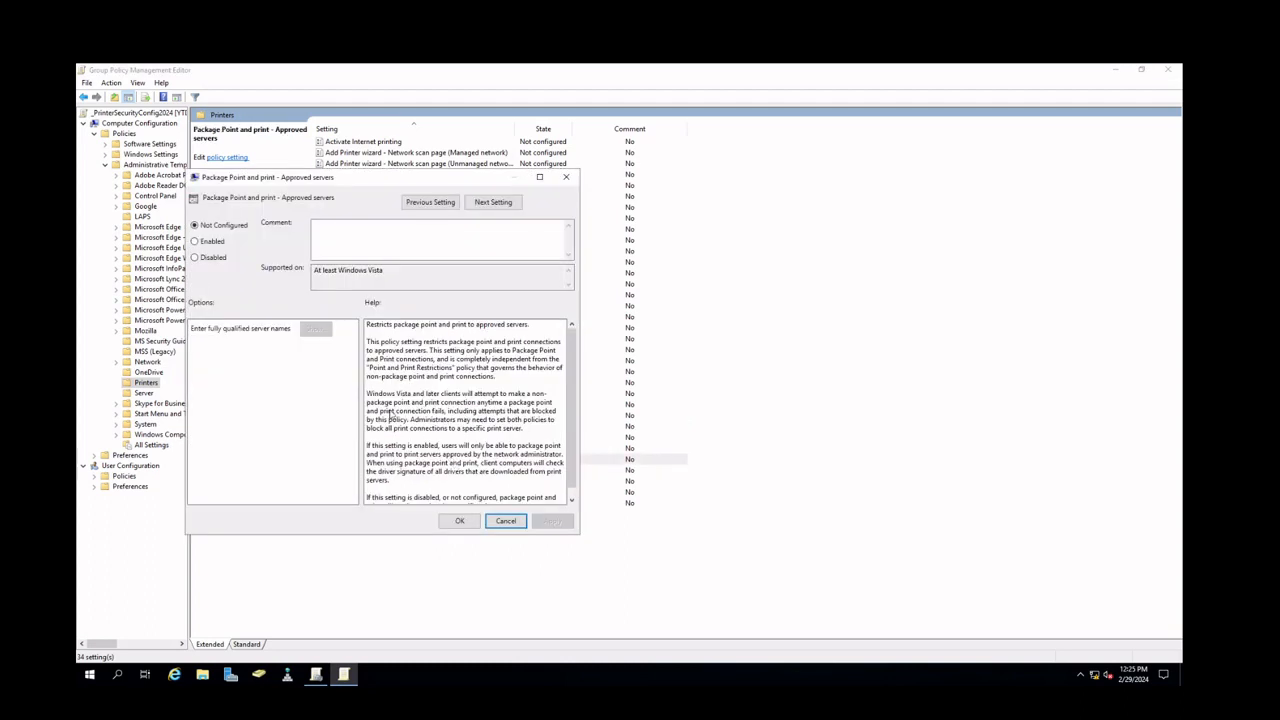
click(226, 246)
click(316, 330)
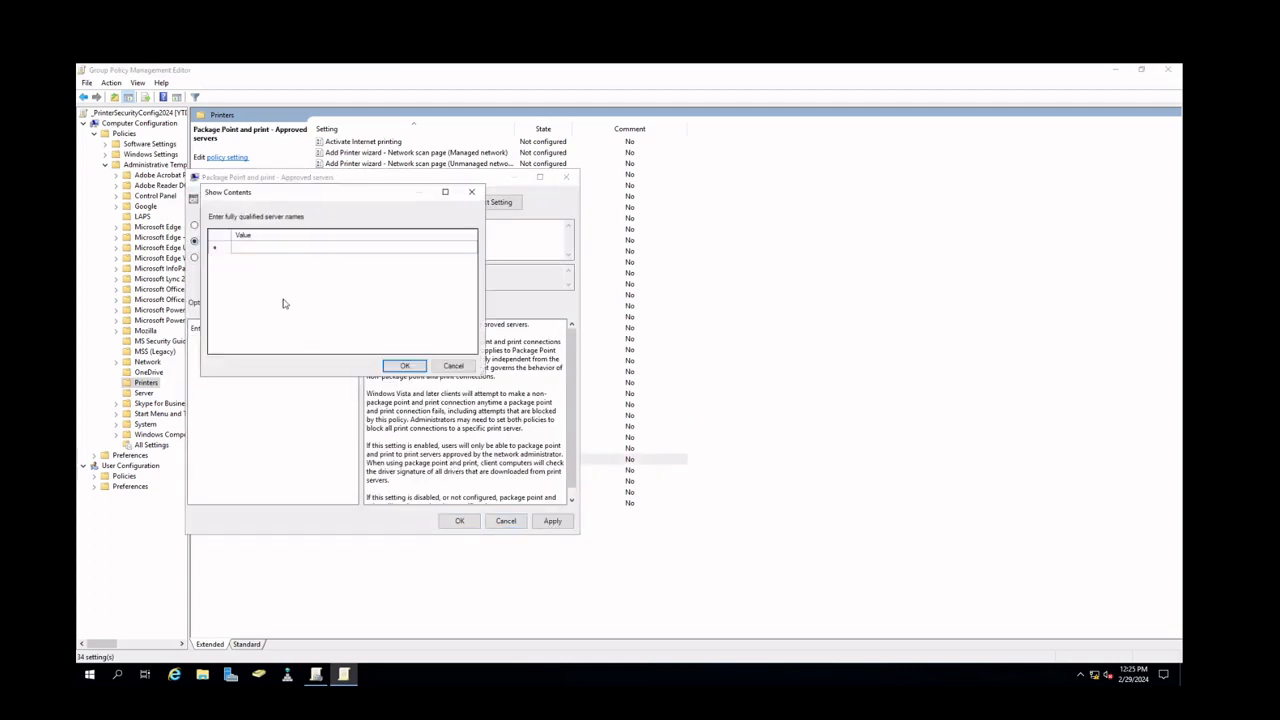
click(274, 250)
click(272, 248)
text(YTDFile)
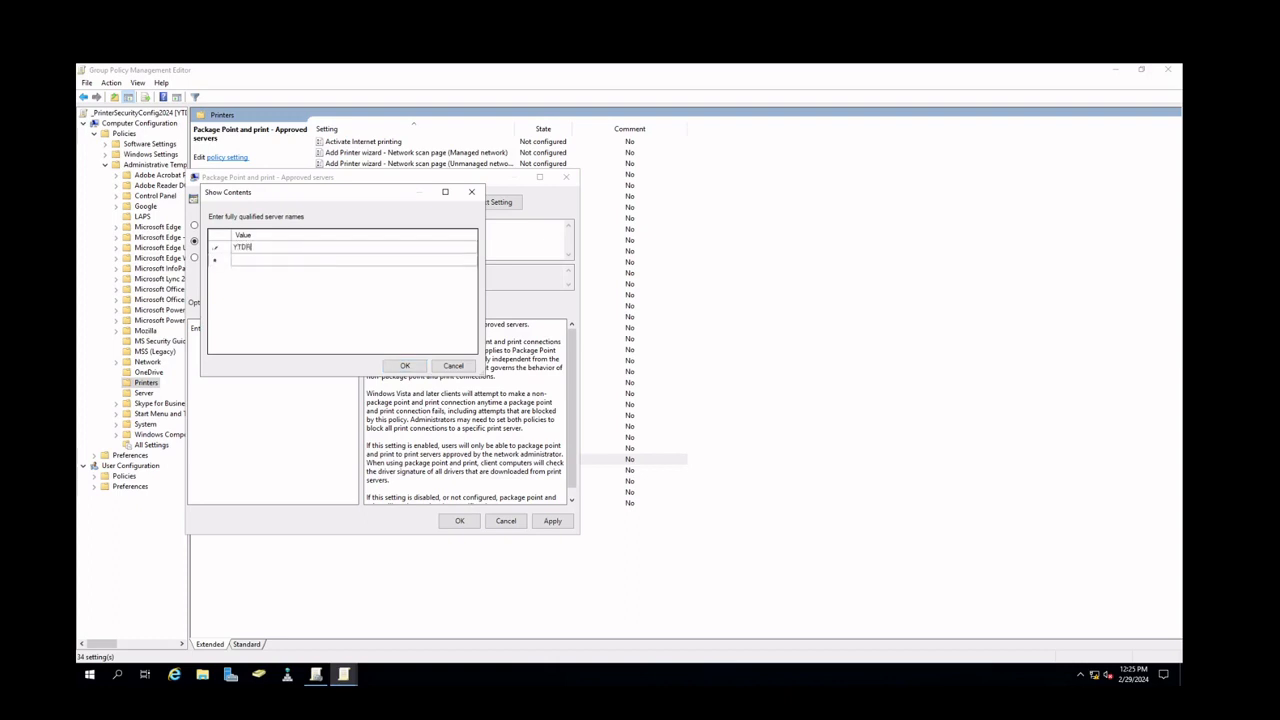
text(01.YTD.local)
click(403, 366)
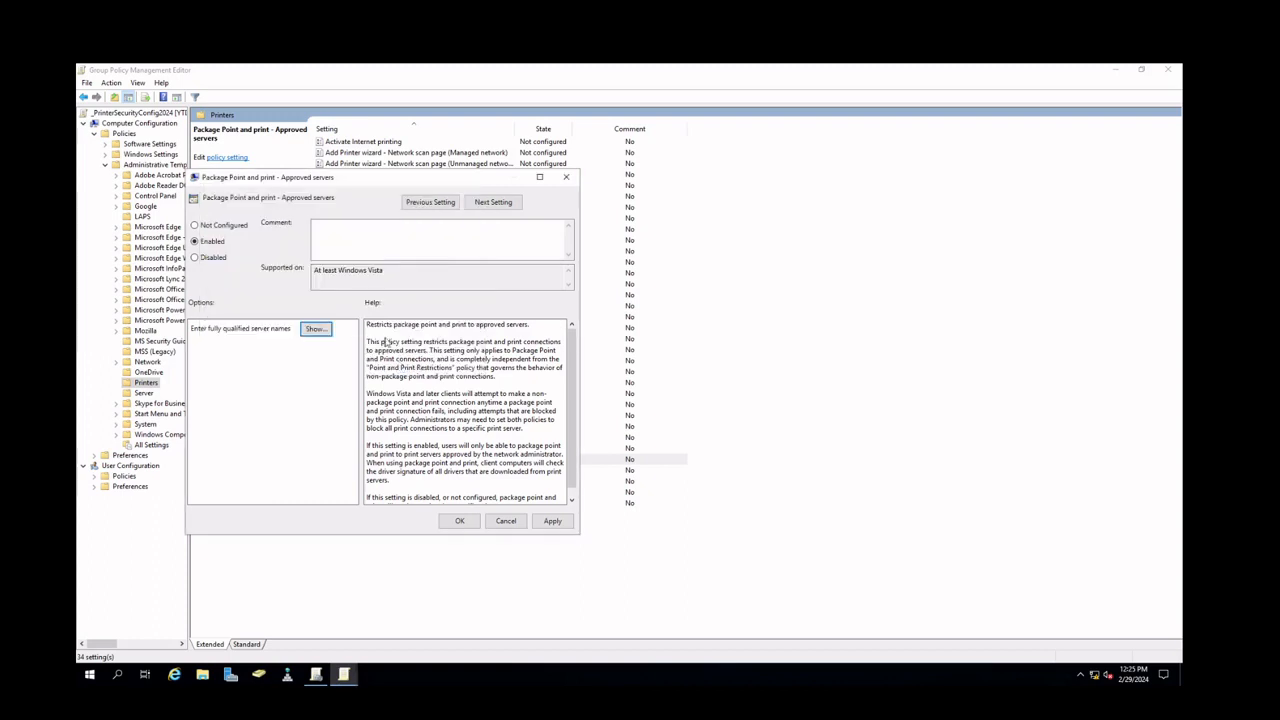
Reopen the approved server list, keep the YTDFile01.YTD.local entry, and apply the policy
click(315, 330)
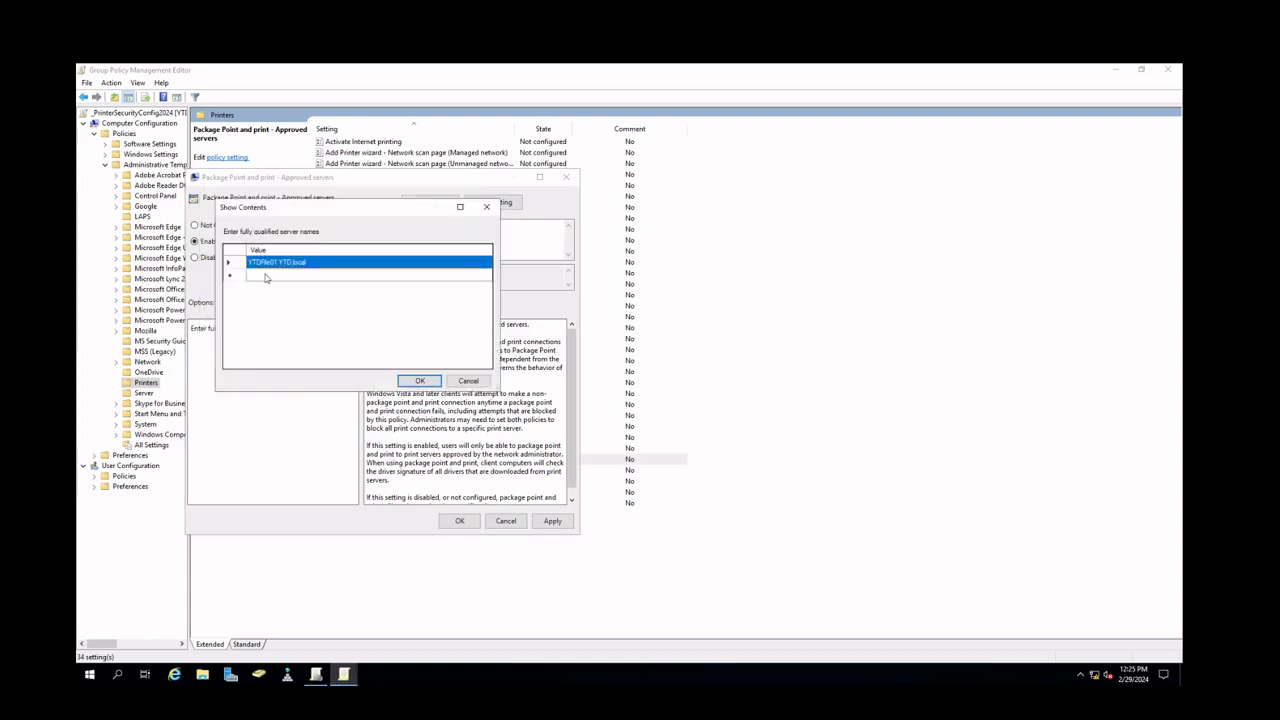
click(264, 275)
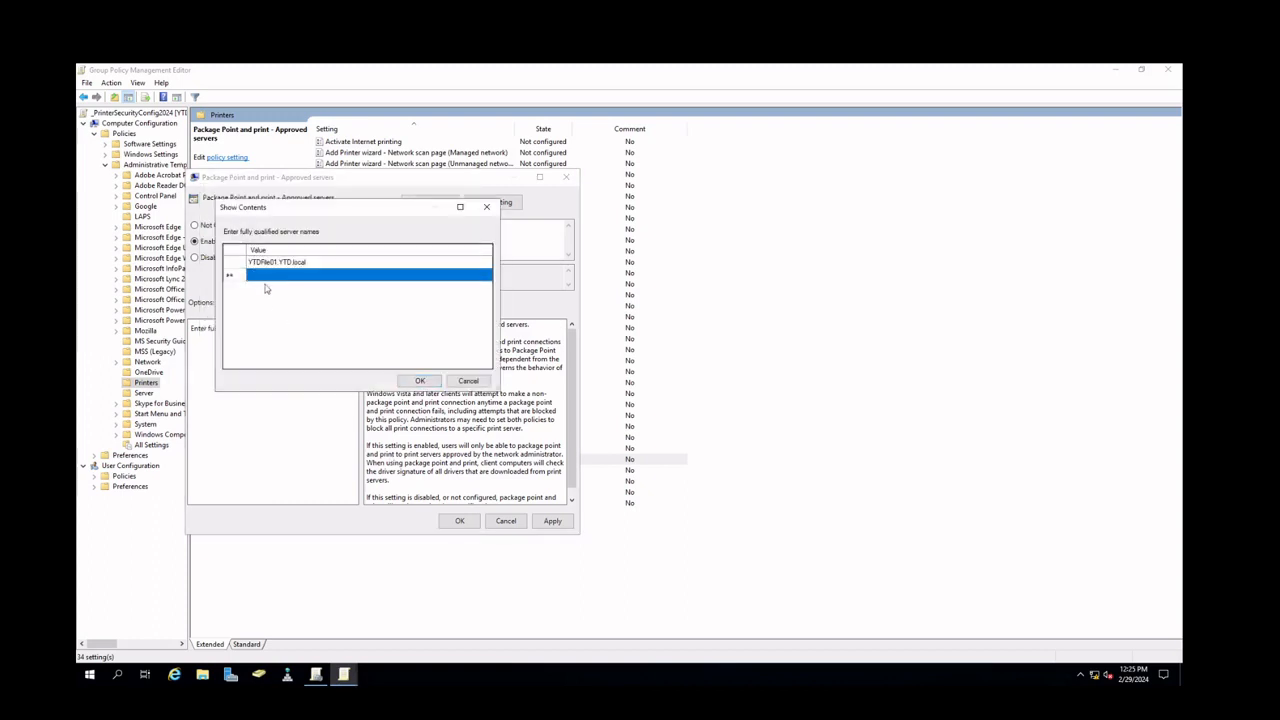
click(465, 384)
click(545, 521)
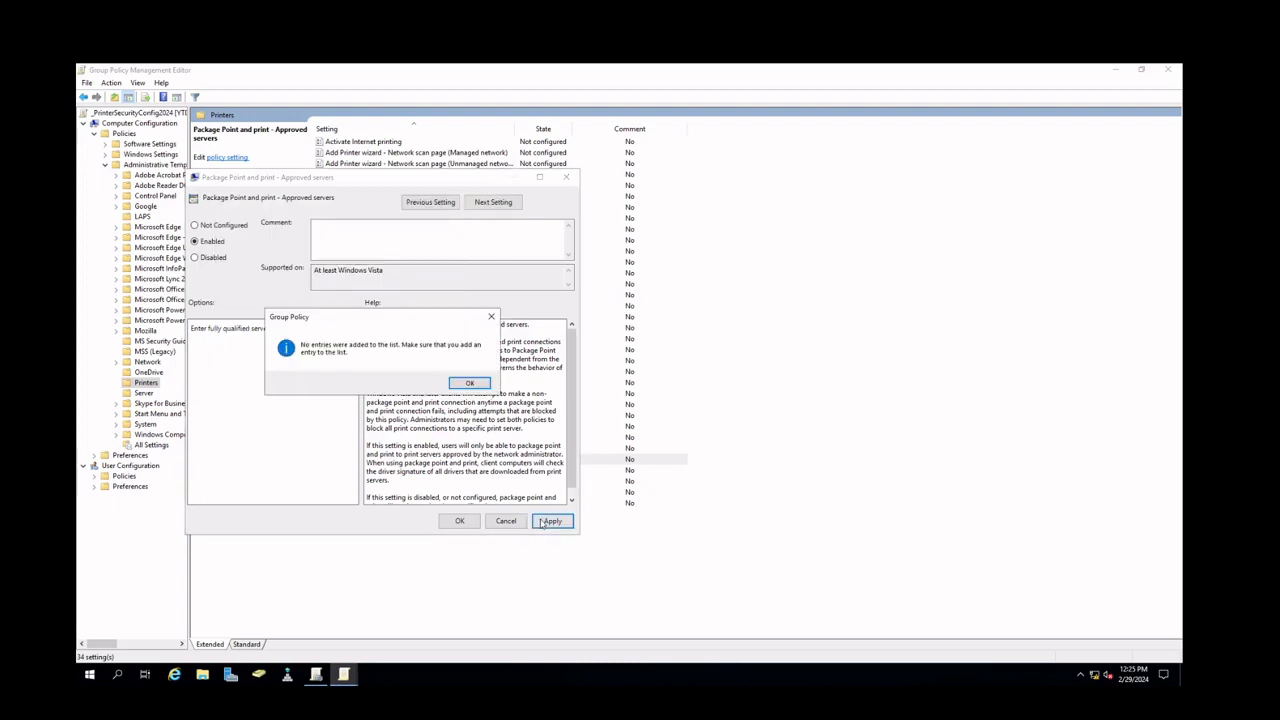
click(469, 383)
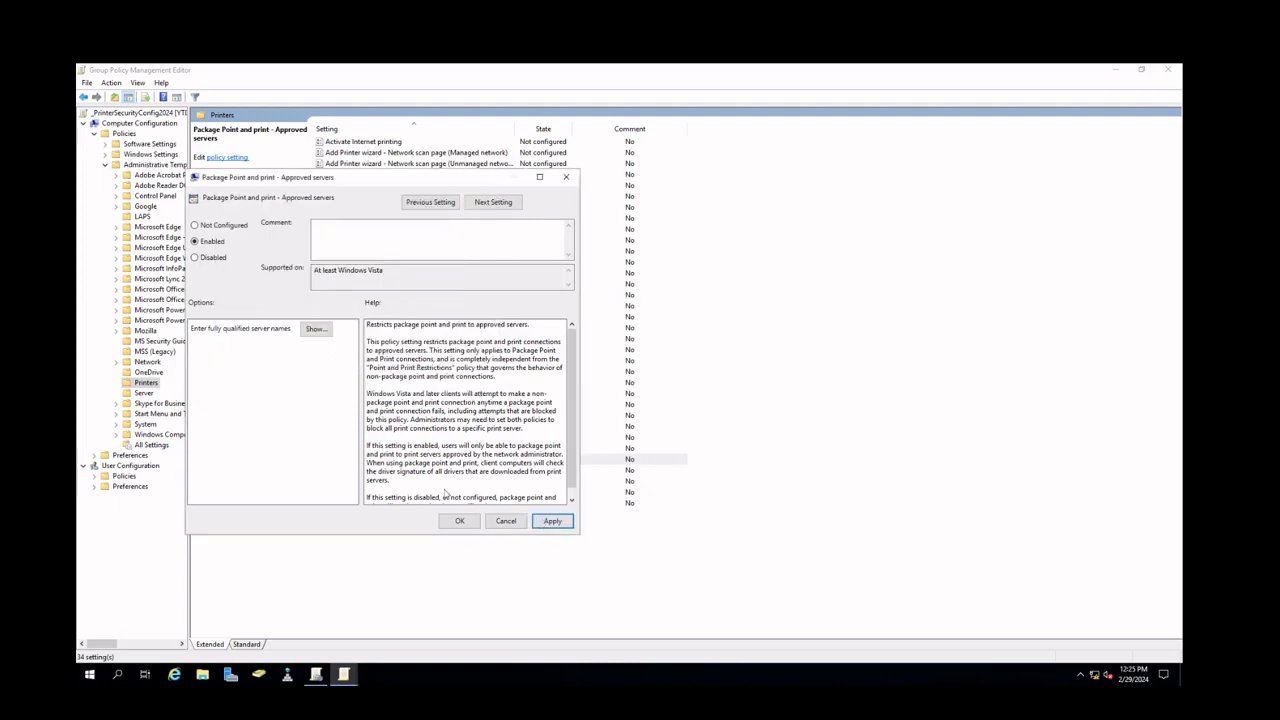
click(316, 330)
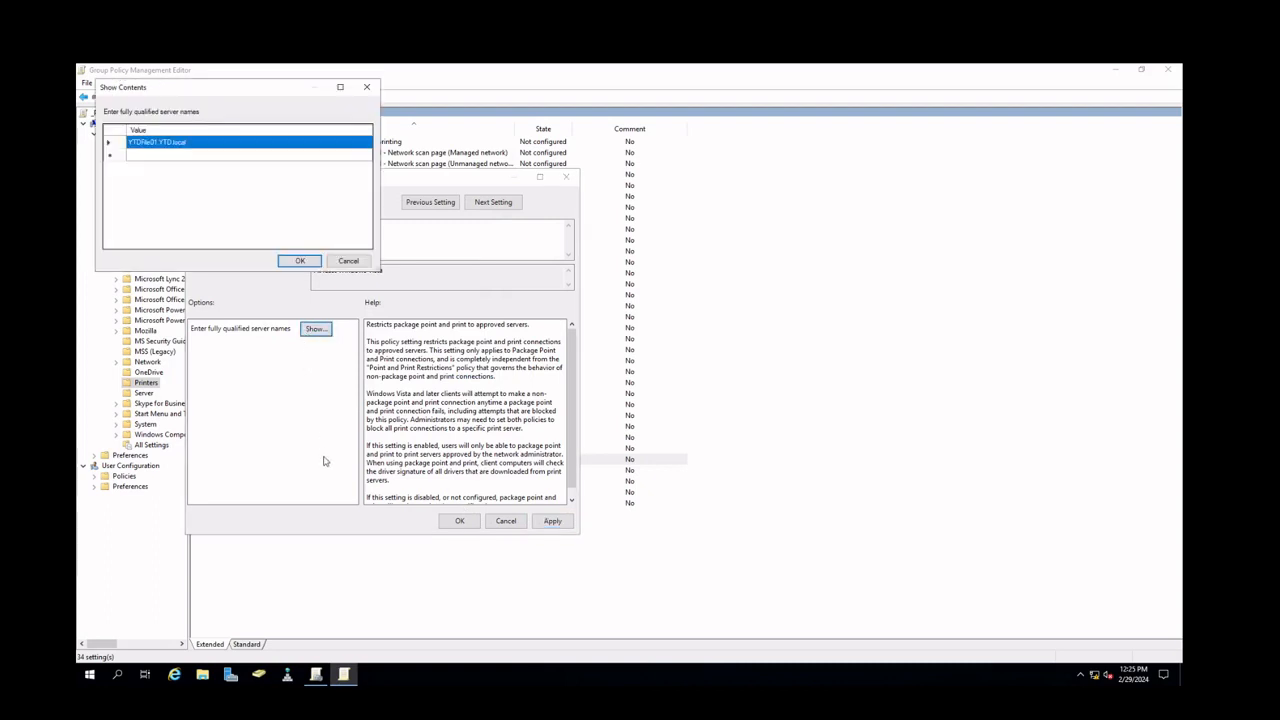
click(196, 154)
click(207, 144)
click(299, 261)
click(459, 521)
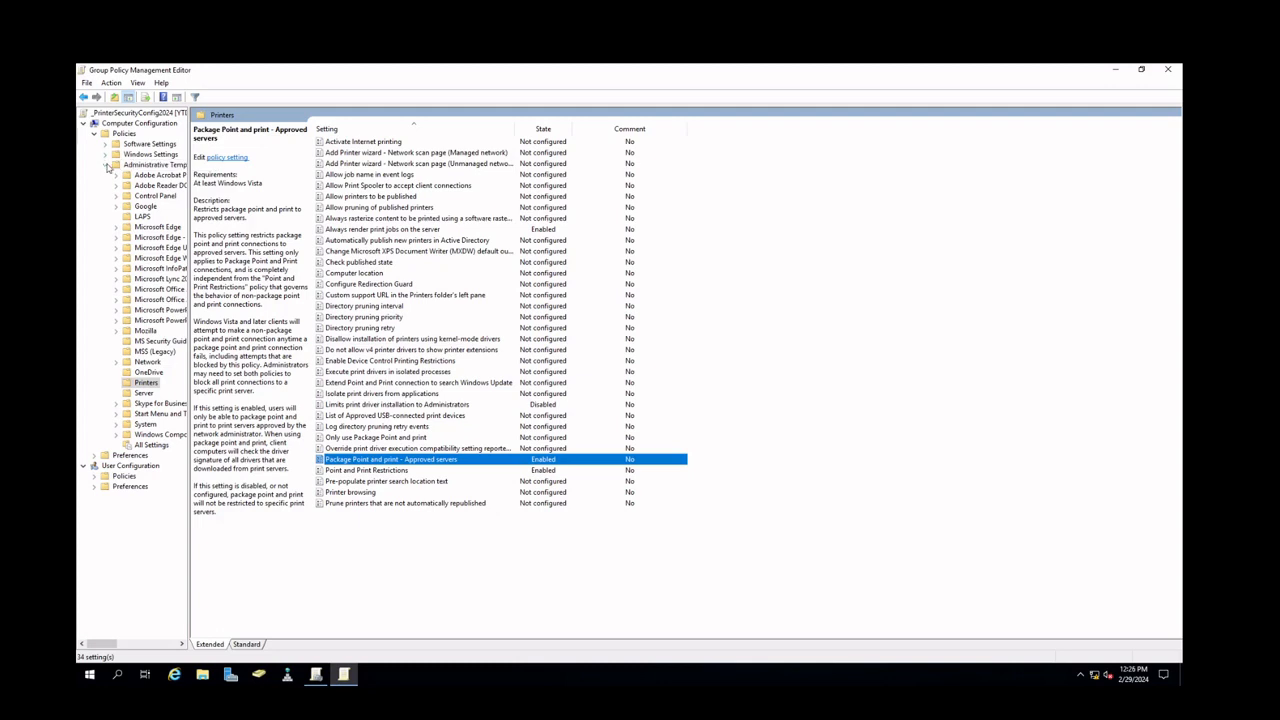
Collapse the policy tree and close the Group Policy Management Editor
click(106, 166)
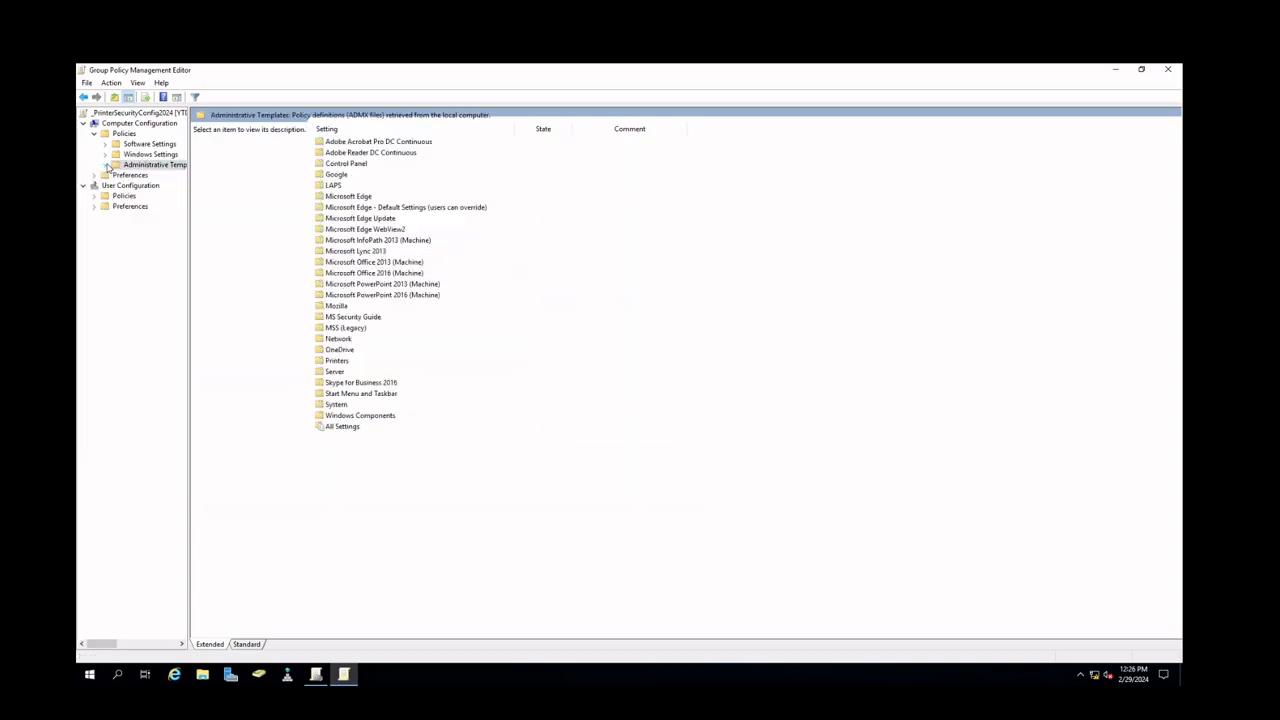
click(96, 135)
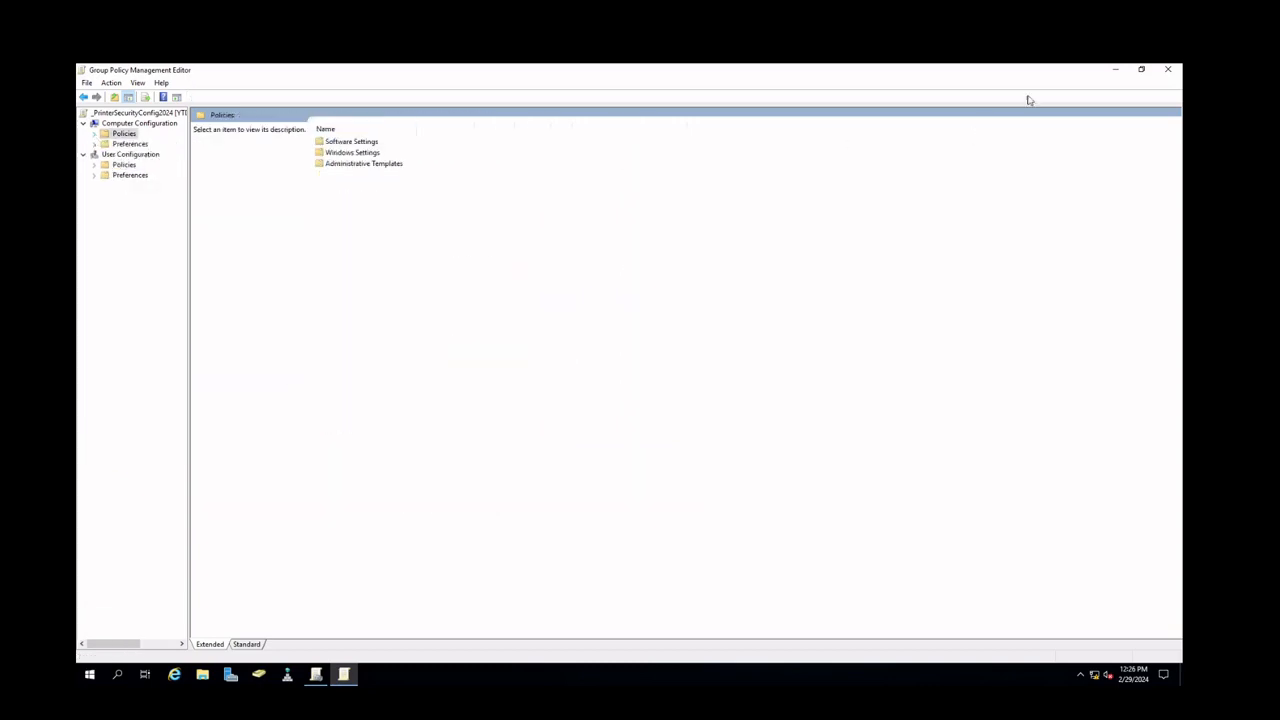
click(1168, 70)
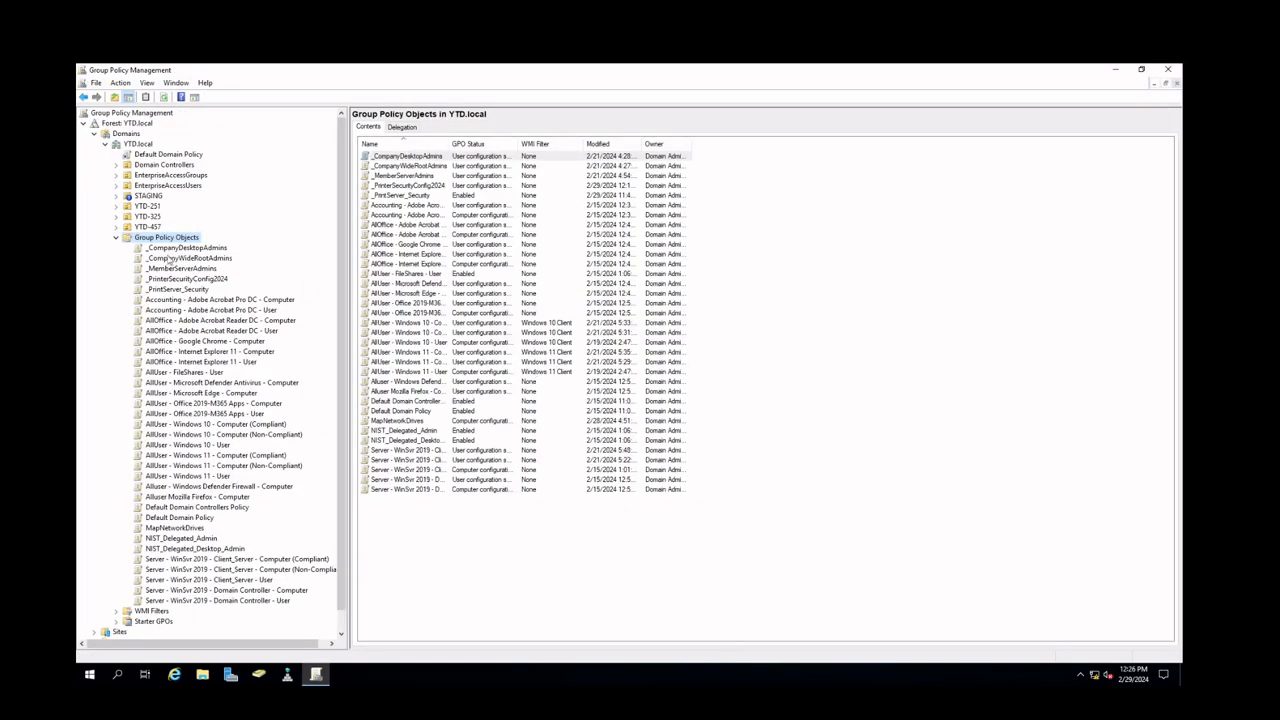
Review the full settings report of the _PrinterSecurityConfig2024 GPO
click(166, 279)
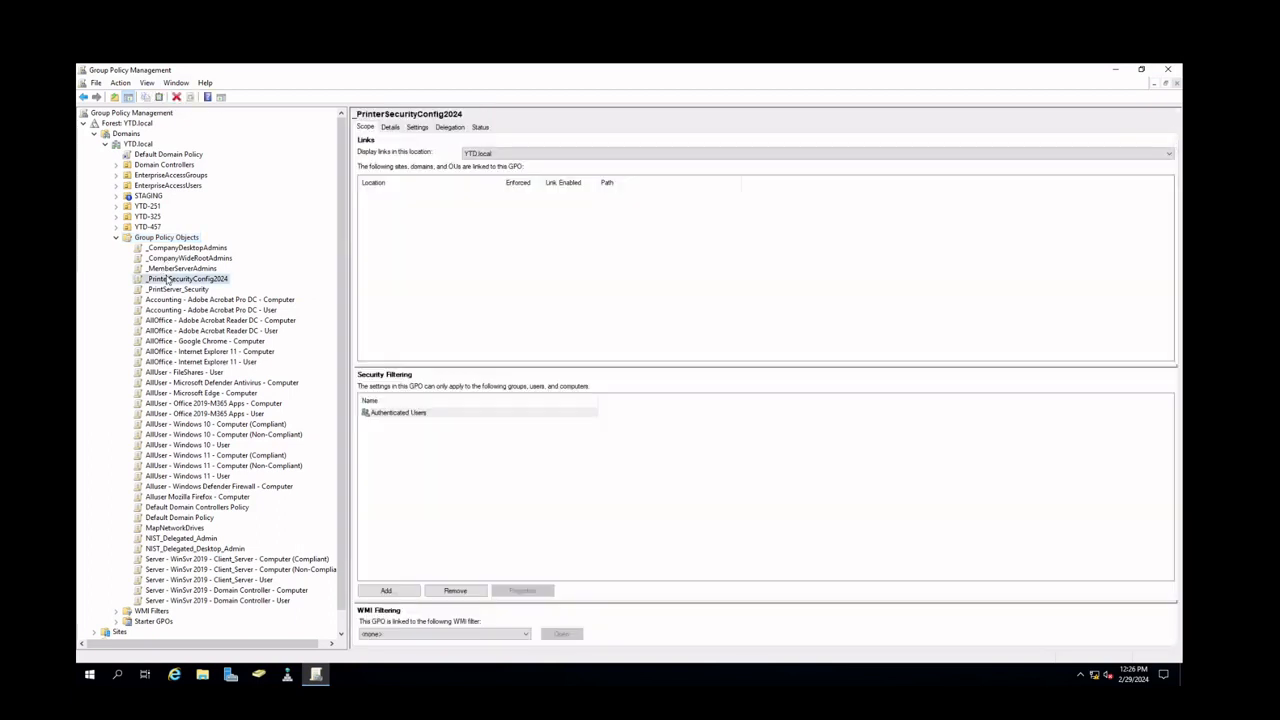
click(420, 128)
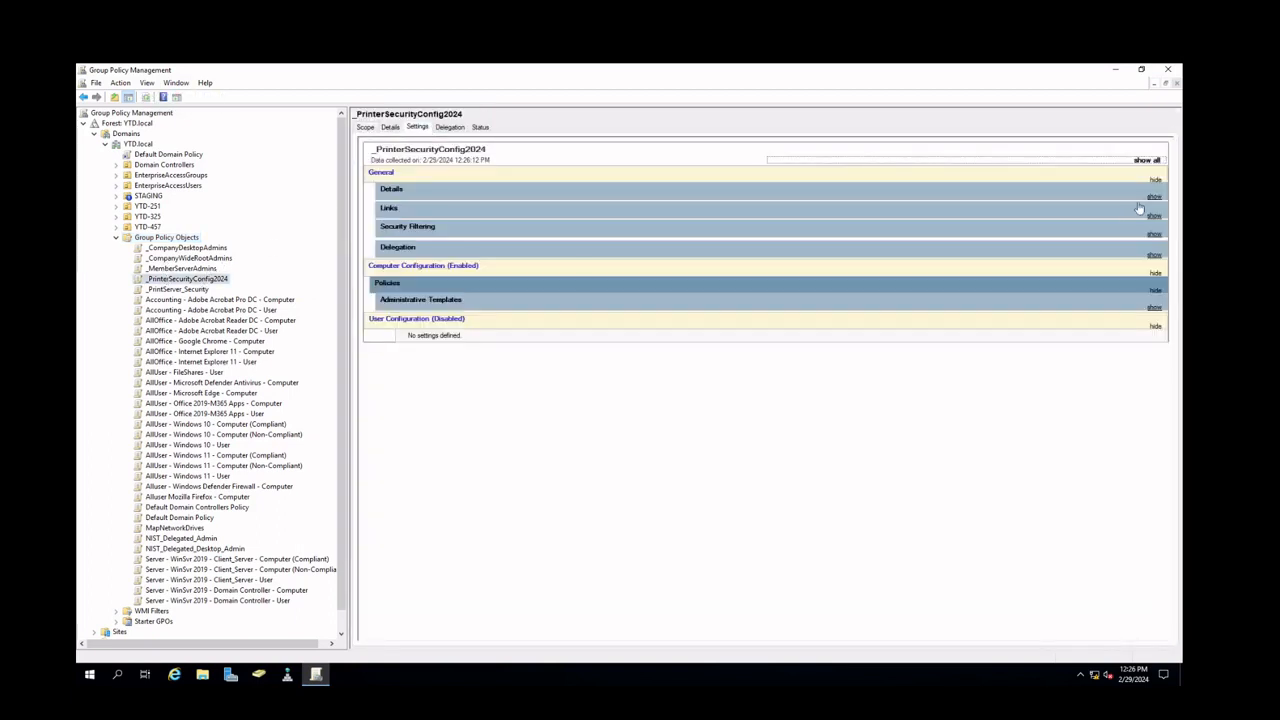
click(1147, 161)
scroll(688, 320, down, 5)
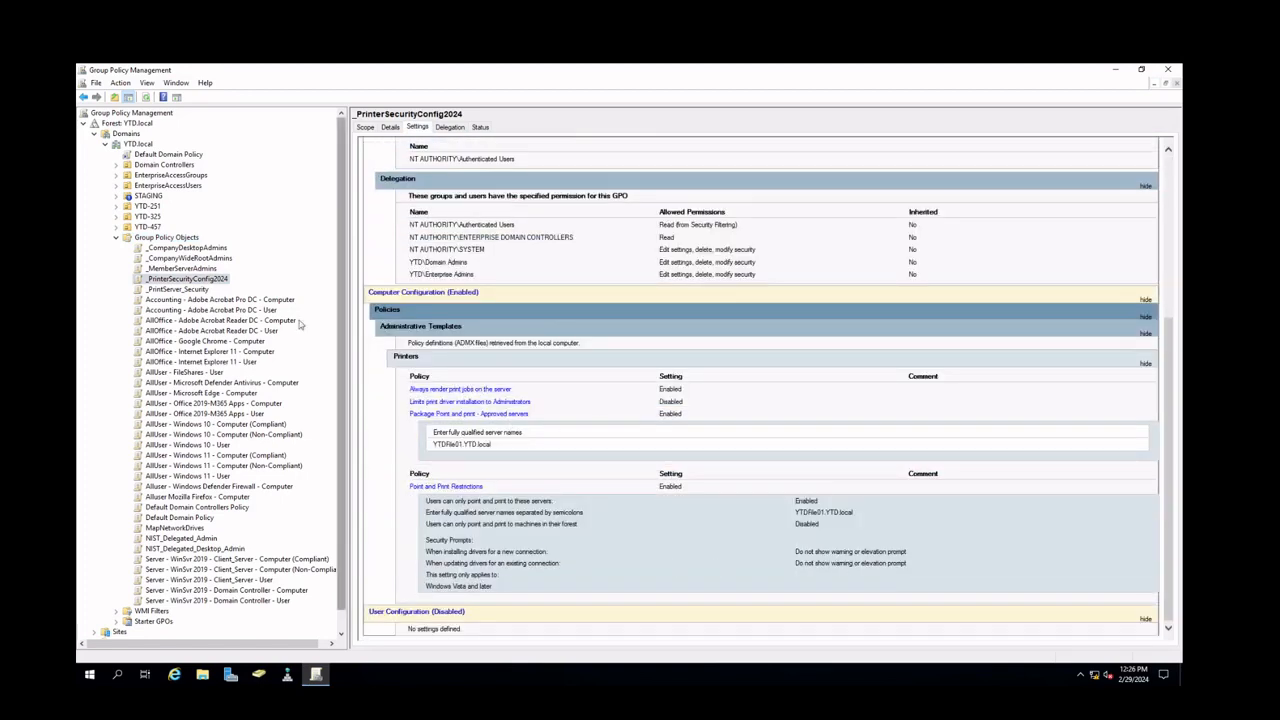
Create a new GPO named CompanyPrinter under Group Policy Objects
click(140, 239)
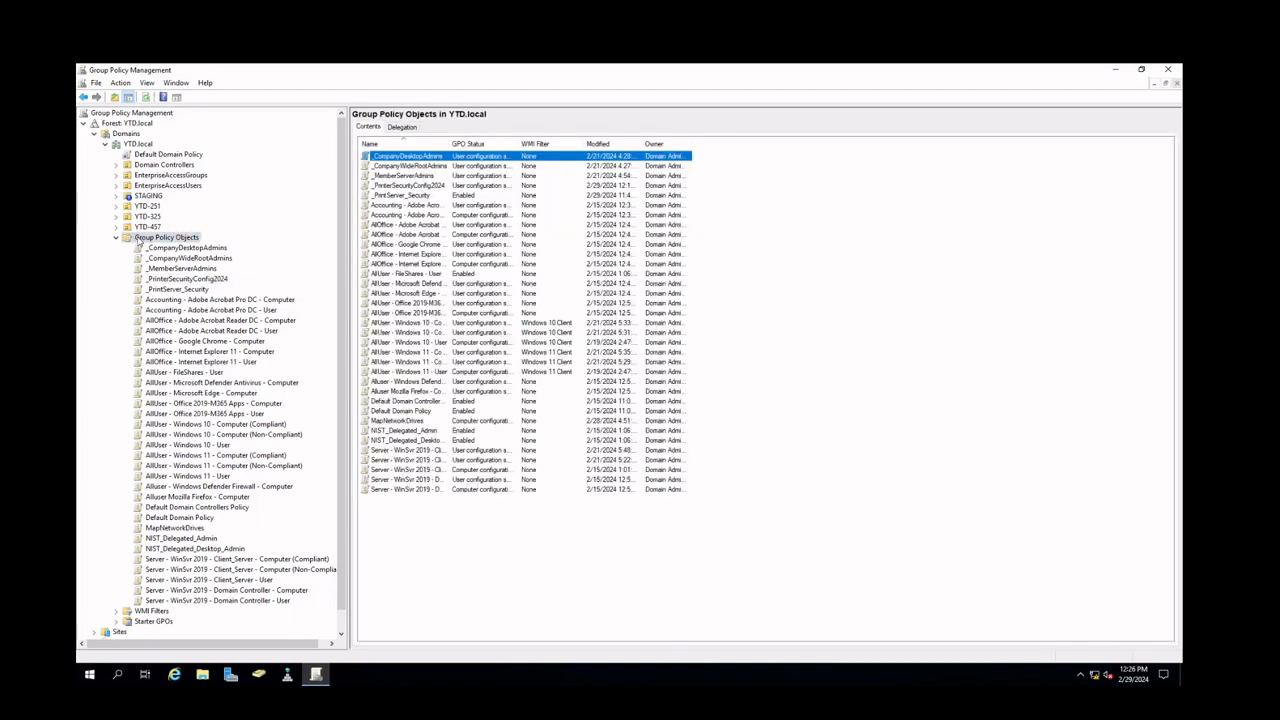
right_click(138, 240)
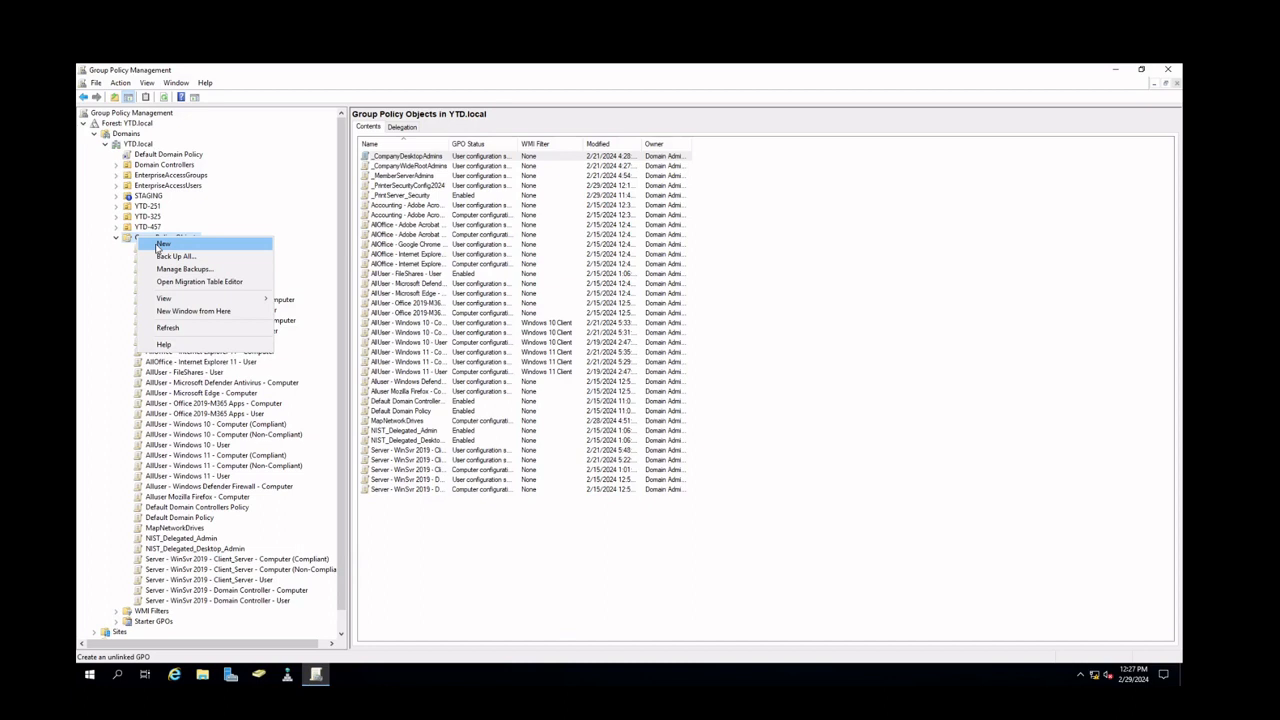
click(161, 244)
key(BackSpace)
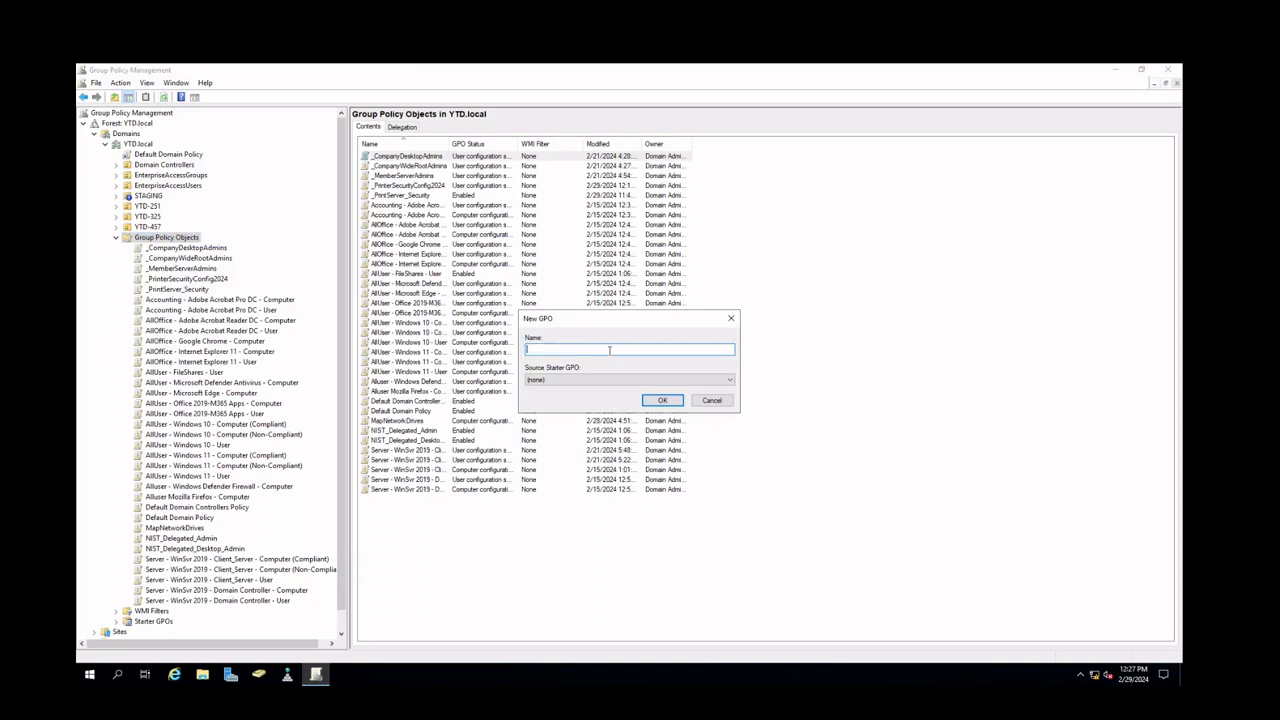
text(CompanyPrinter)
key(Return)
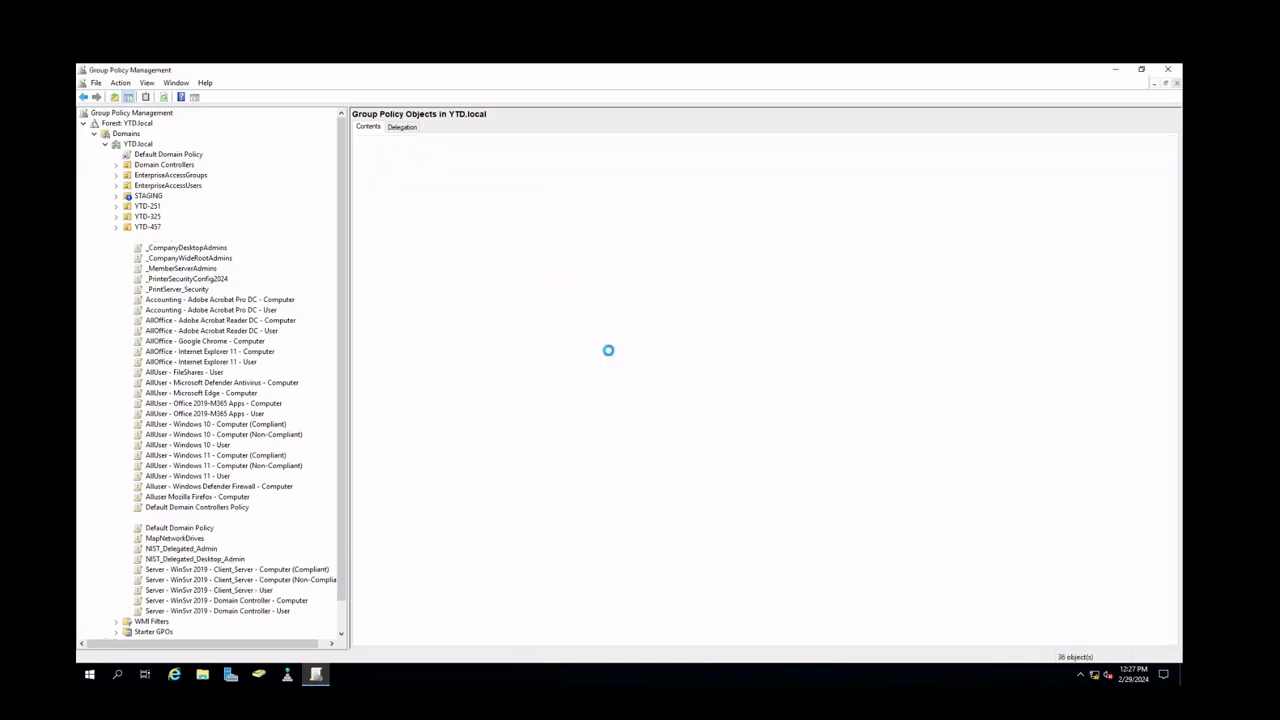
Create another new GPO named AccountingPrinter
right_click(158, 241)
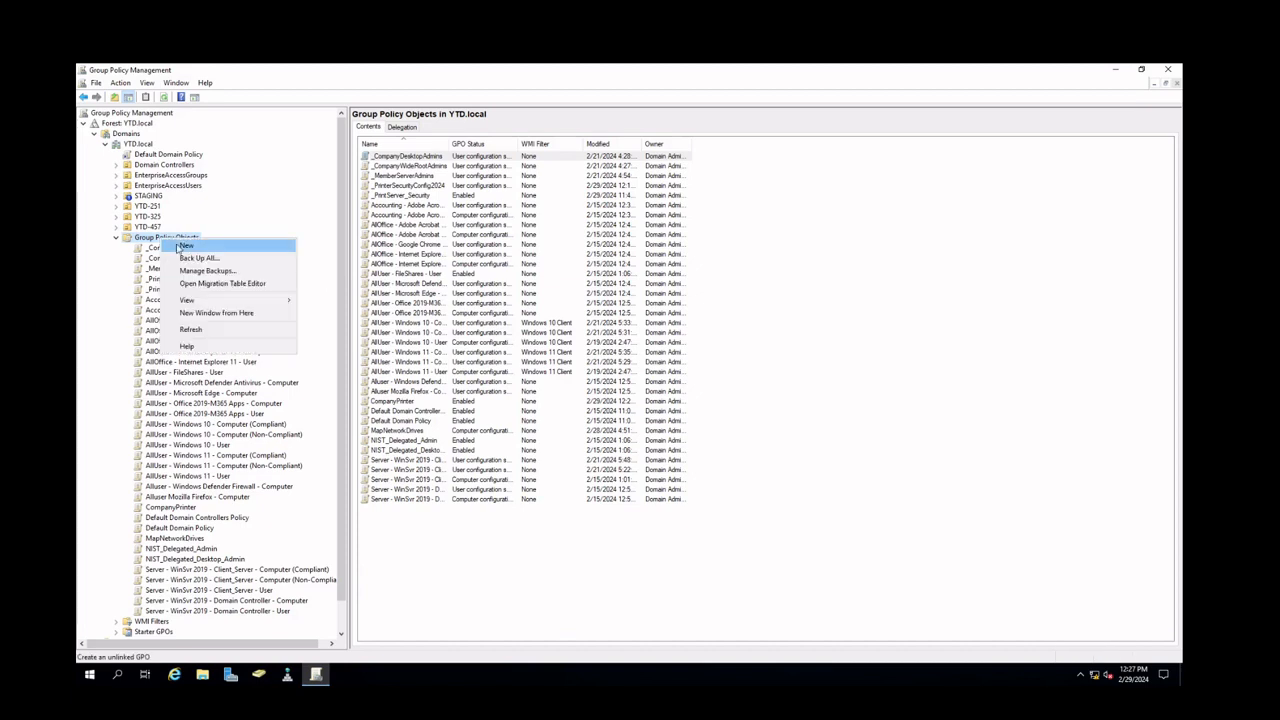
click(176, 249)
key(BackSpace)
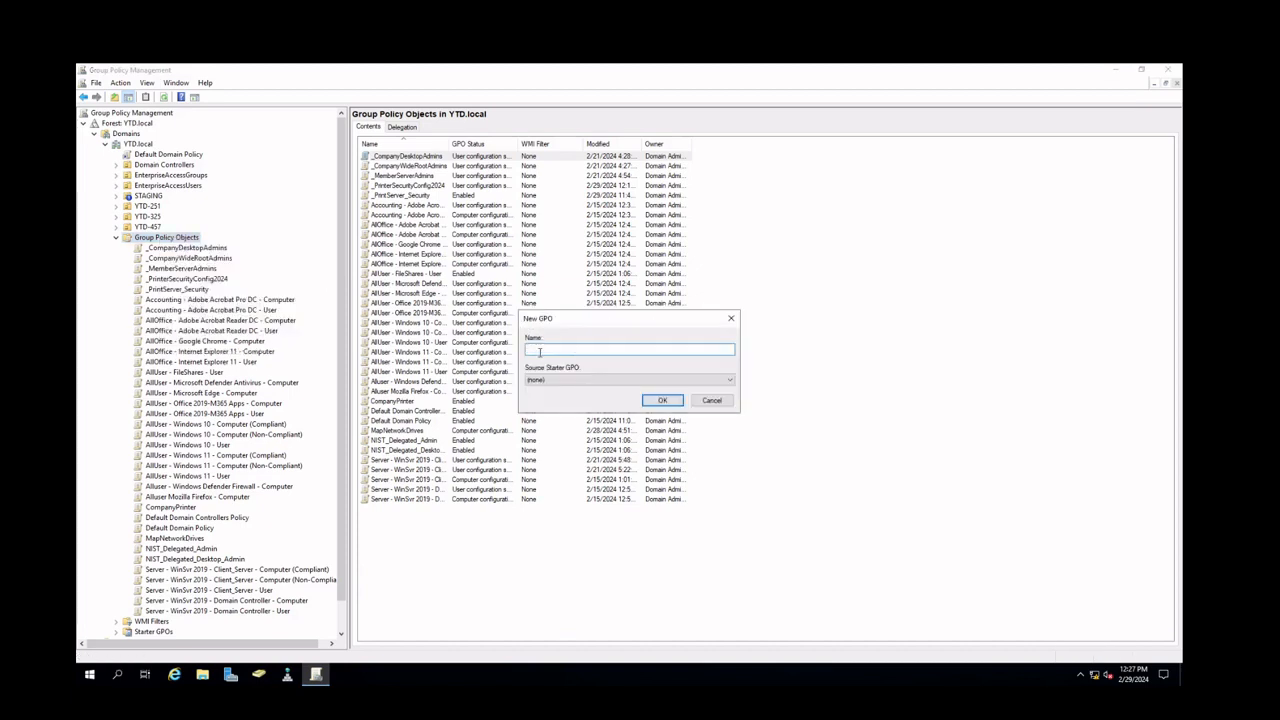
text(AccountingPrinter)
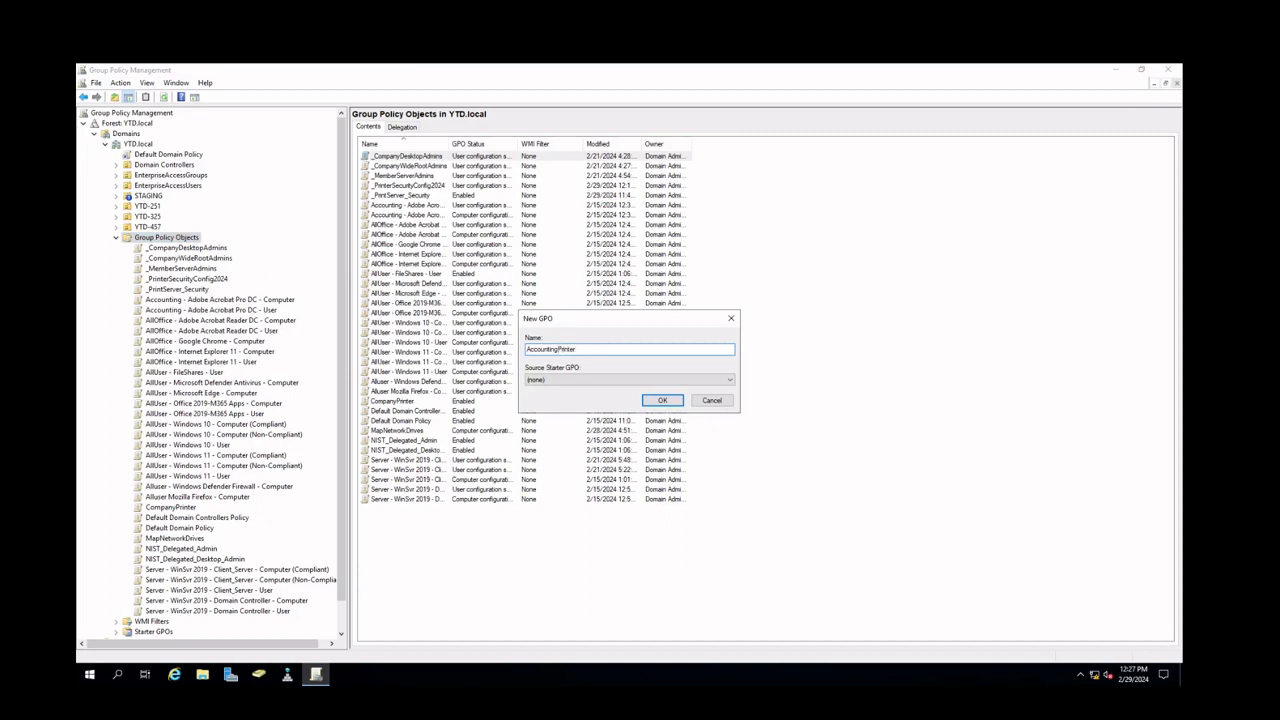
click(668, 402)
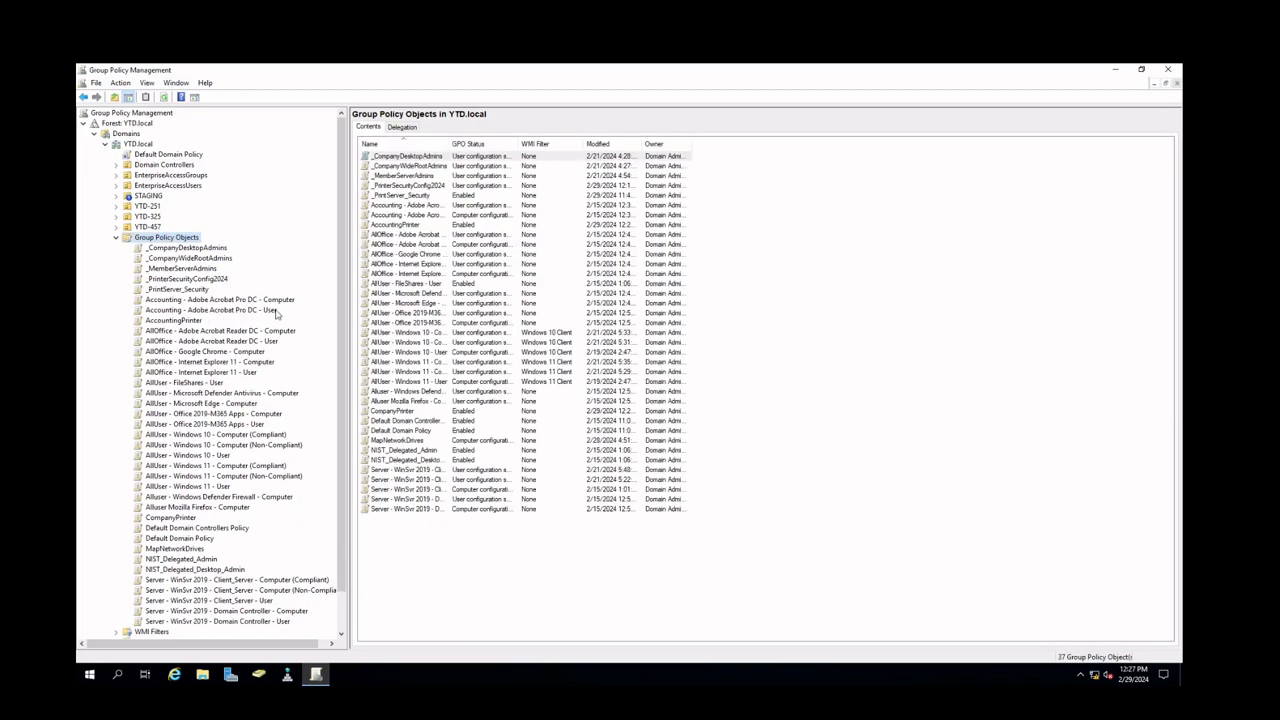
right_click(178, 240)
click(212, 333)
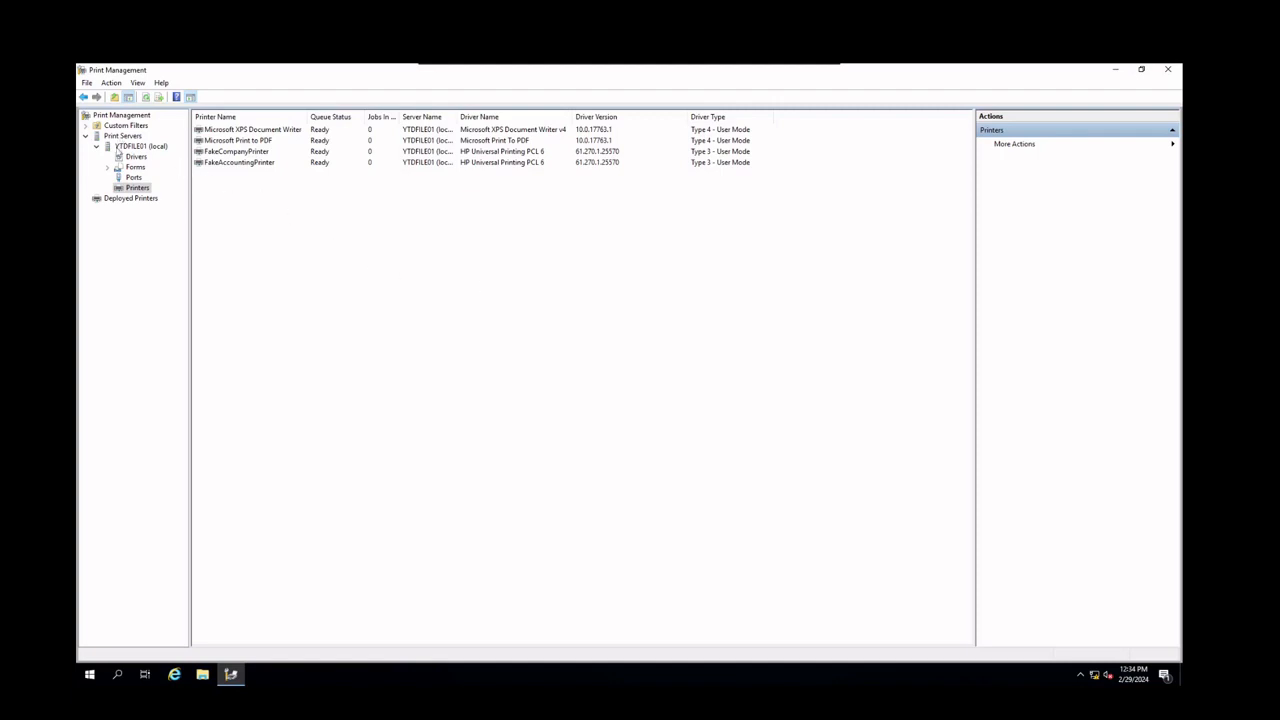
Open FakeCompanyPrinter's advanced security settings and remove the Everyone permission entry
right_click(215, 152)
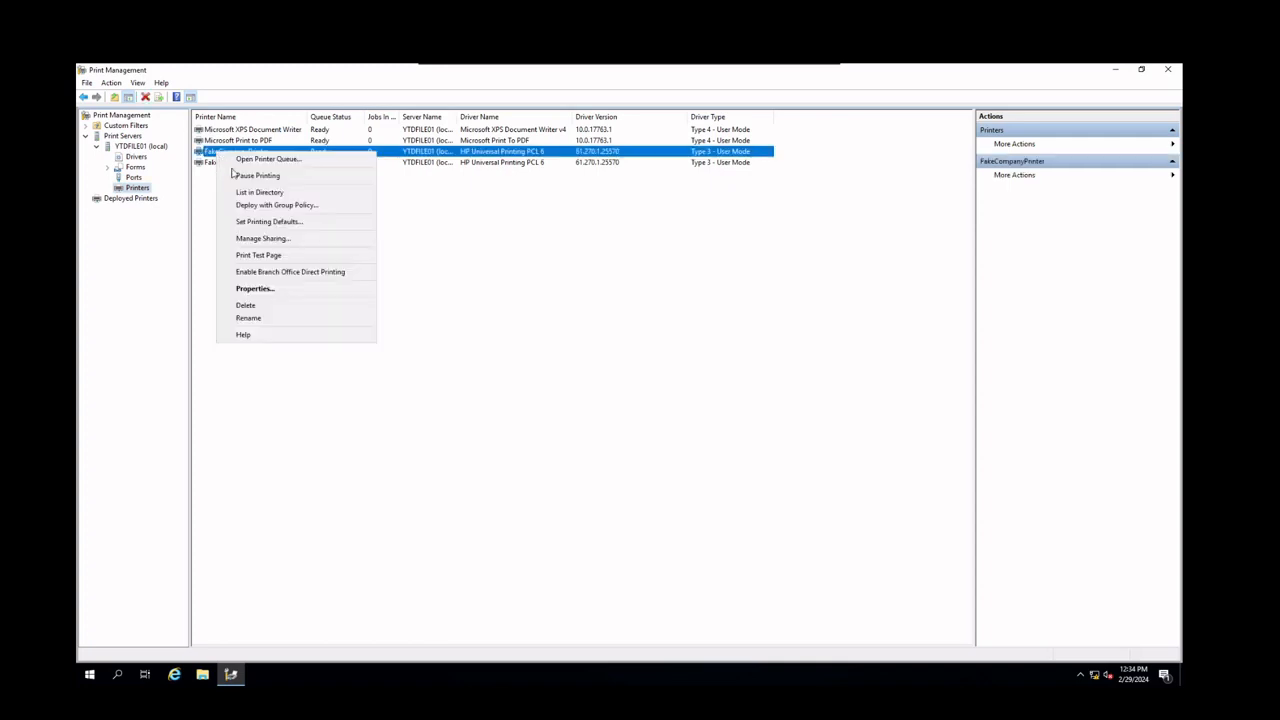
click(292, 289)
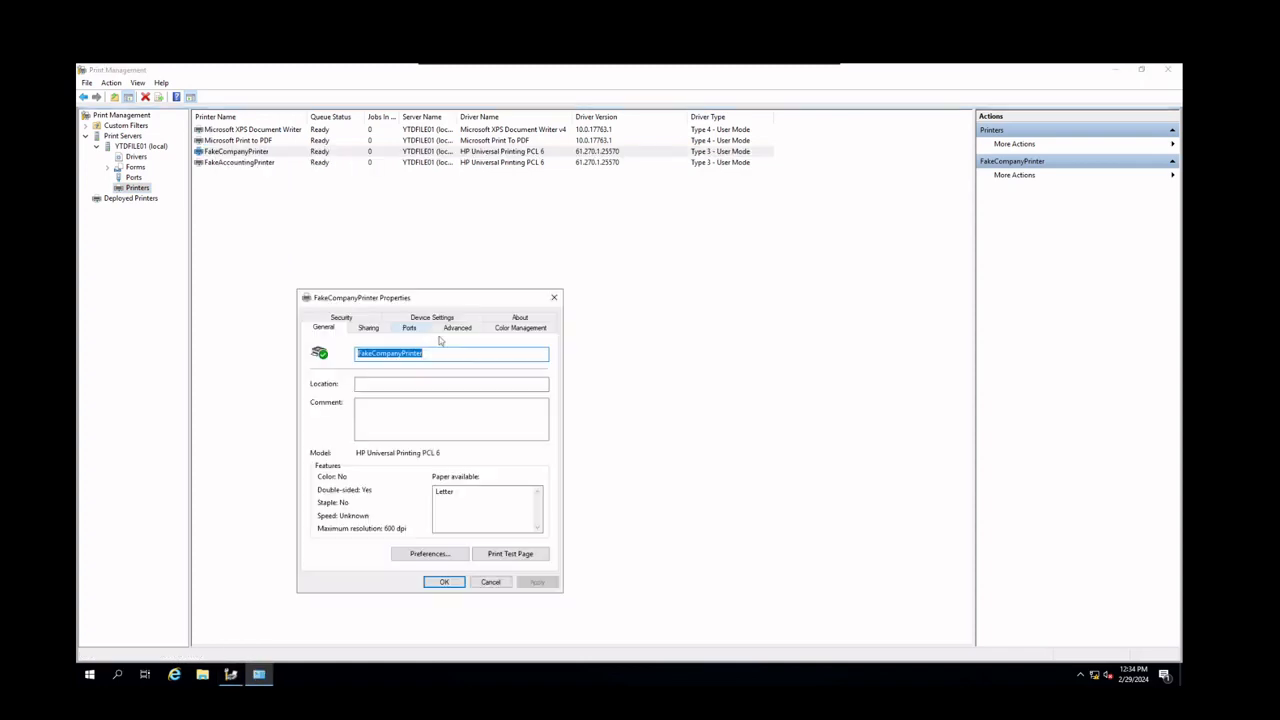
click(341, 318)
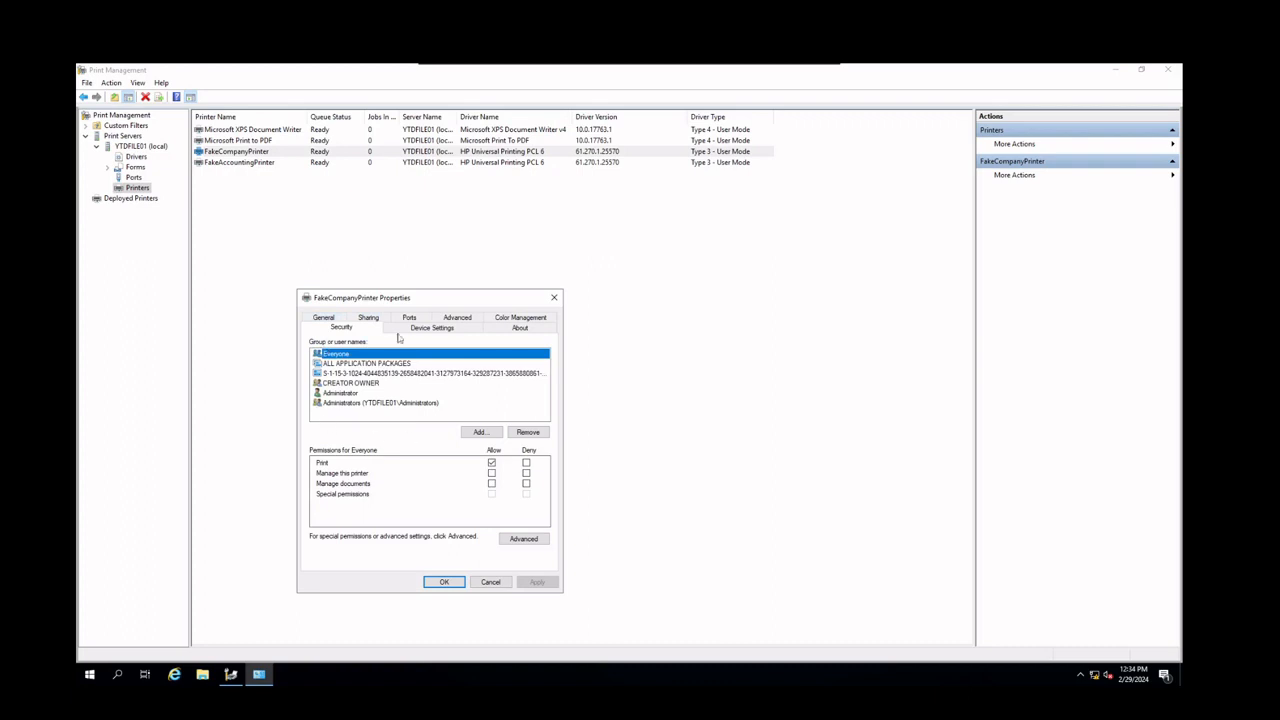
click(523, 538)
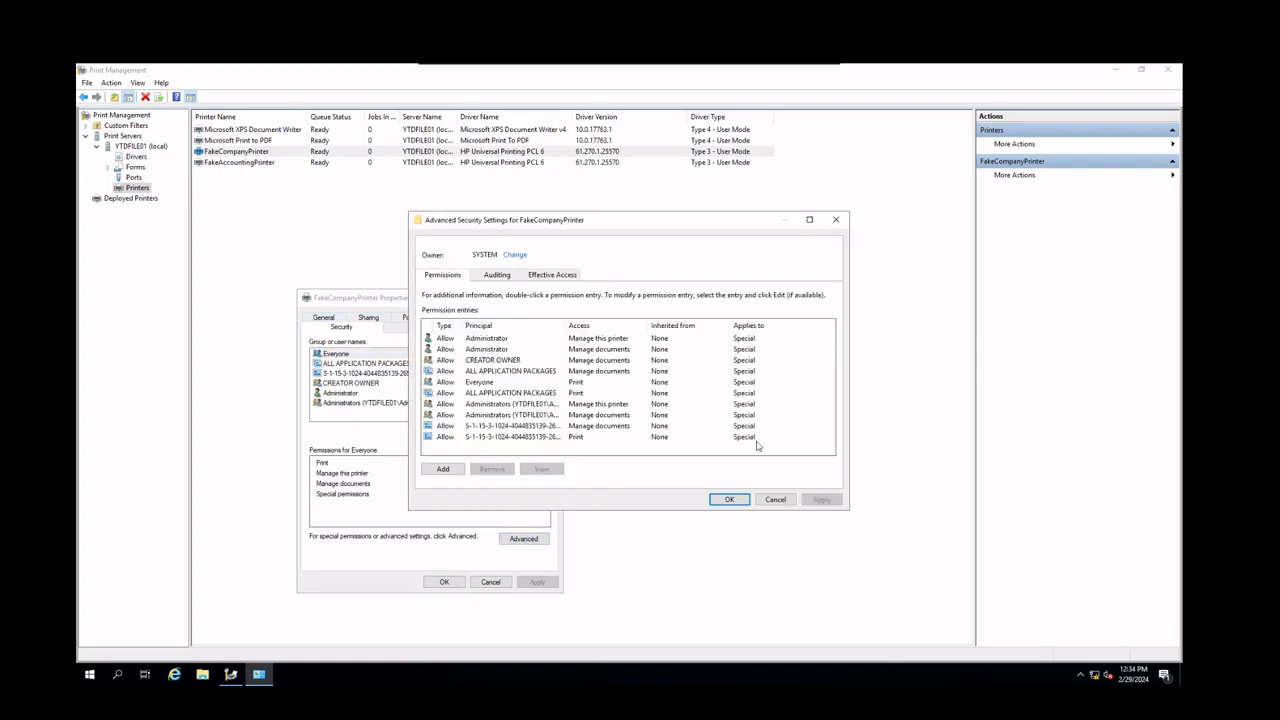
click(495, 383)
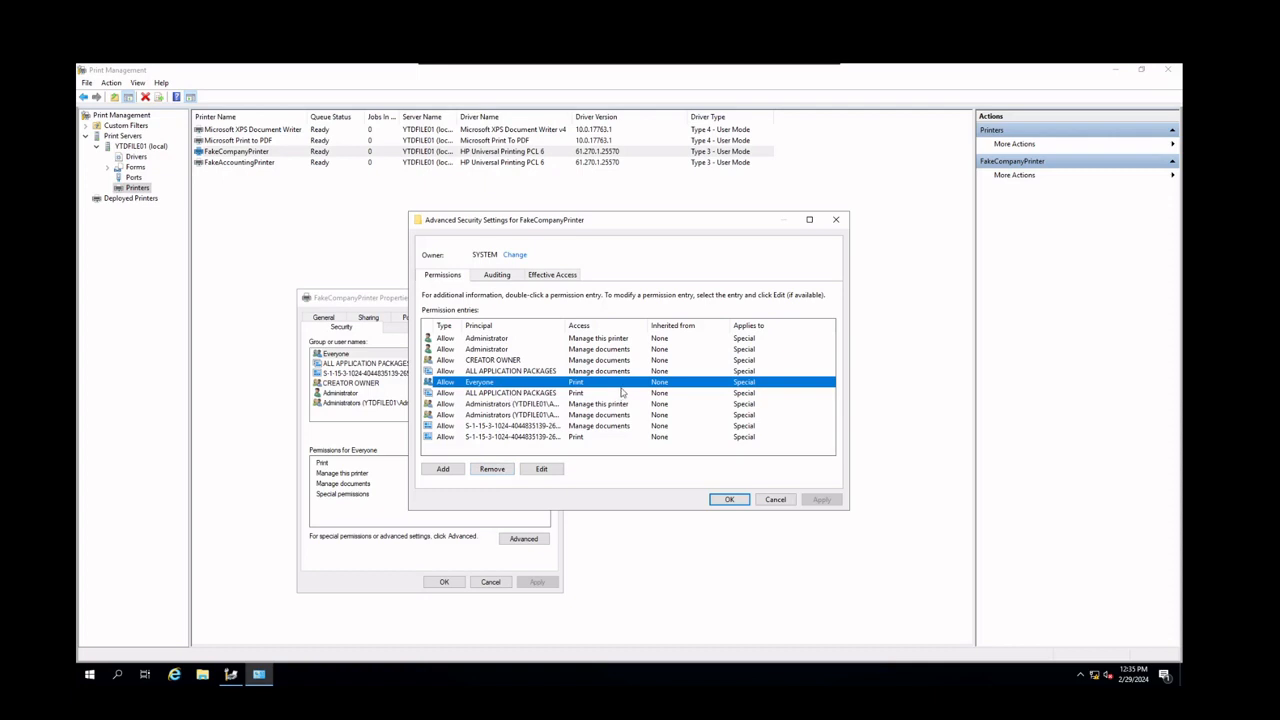
click(490, 470)
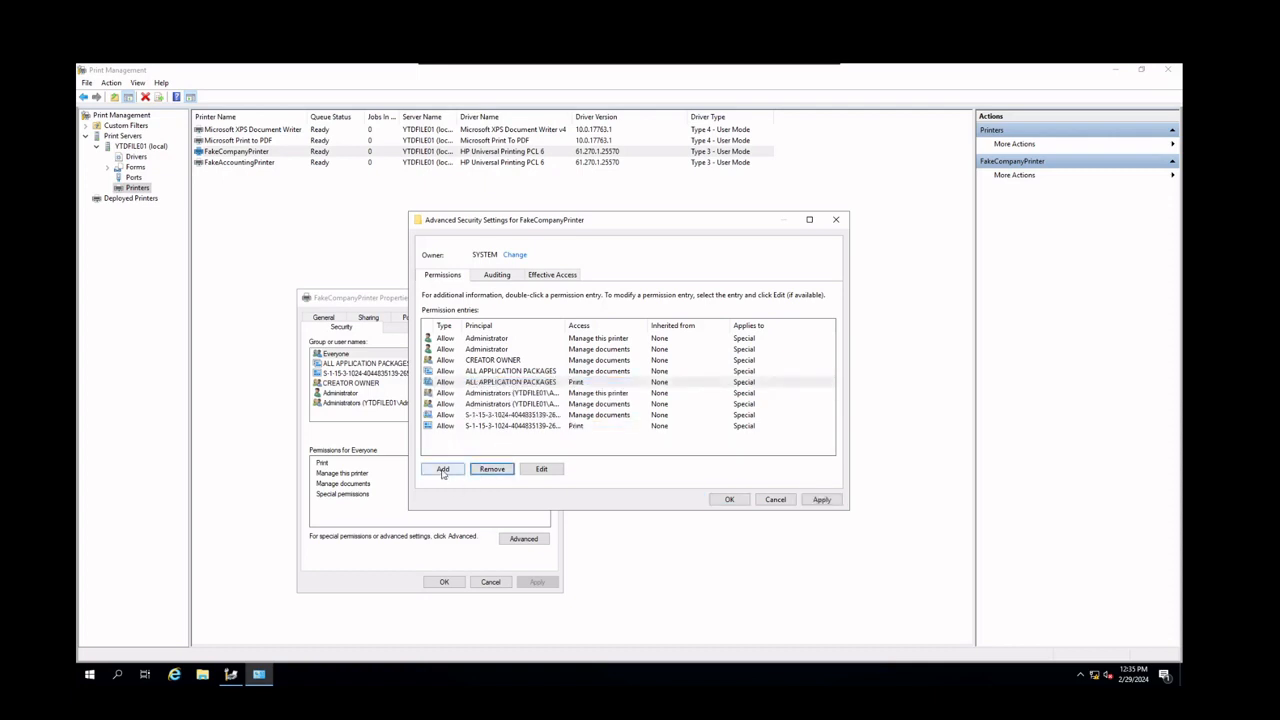
Add a permission entry for CompanyPrintAdmins allowing Print, Manage this printer and Manage documents
click(443, 470)
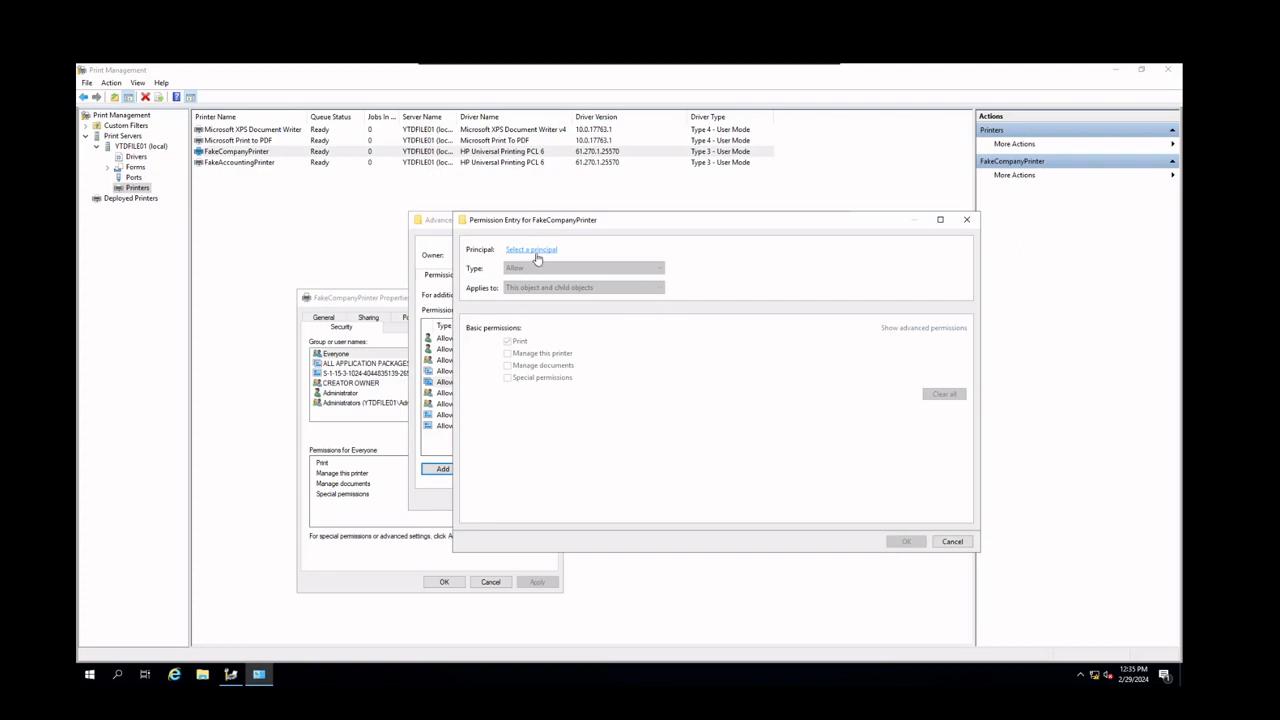
click(534, 250)
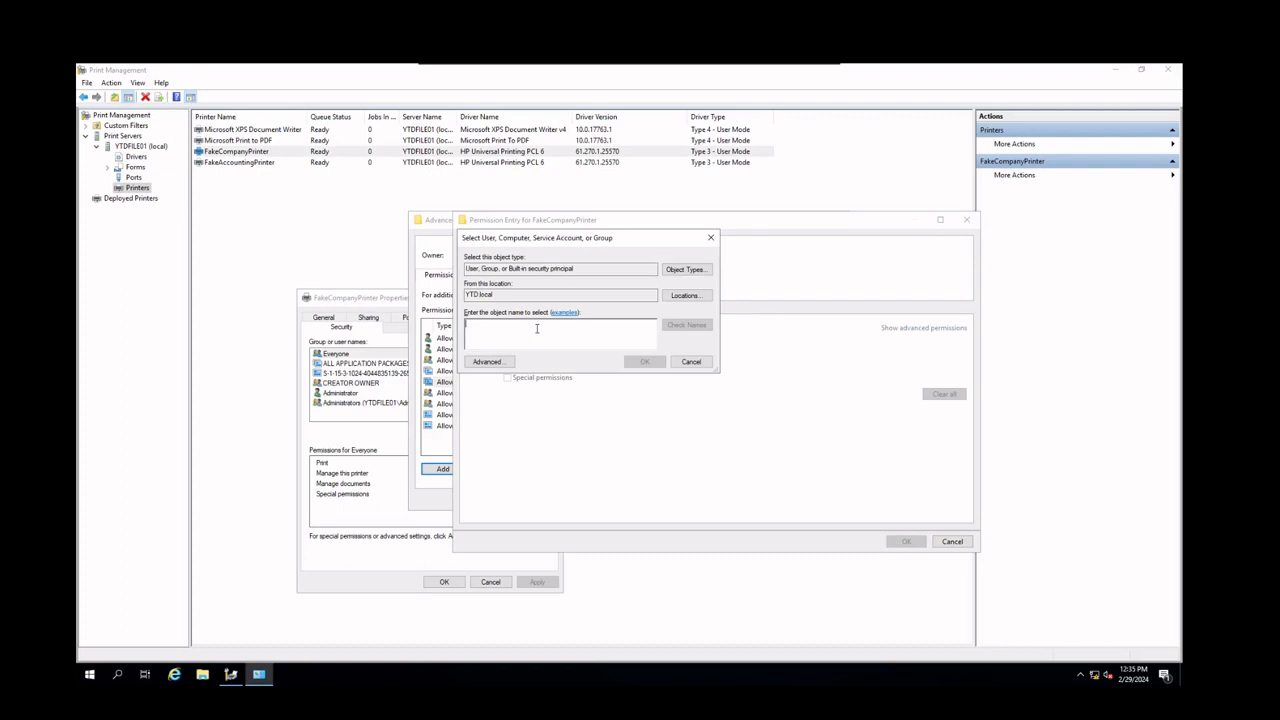
text(Company)
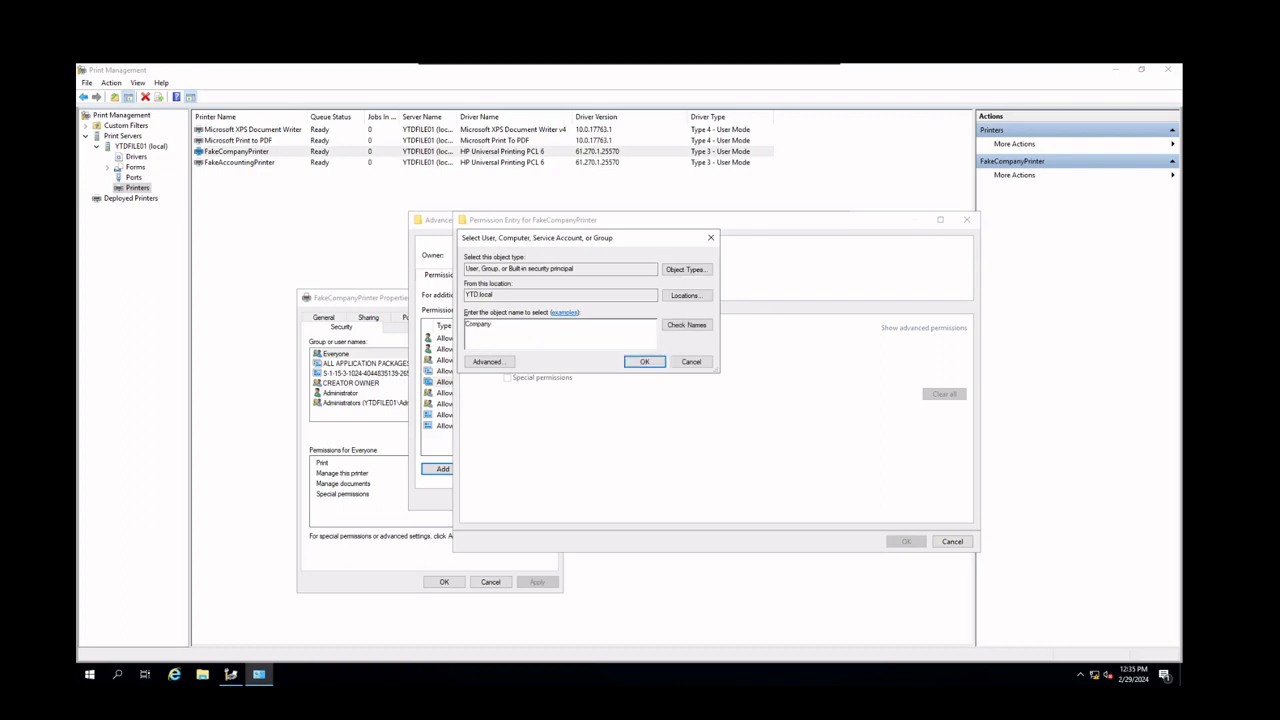
text(PrintAdmins)
click(686, 325)
click(662, 362)
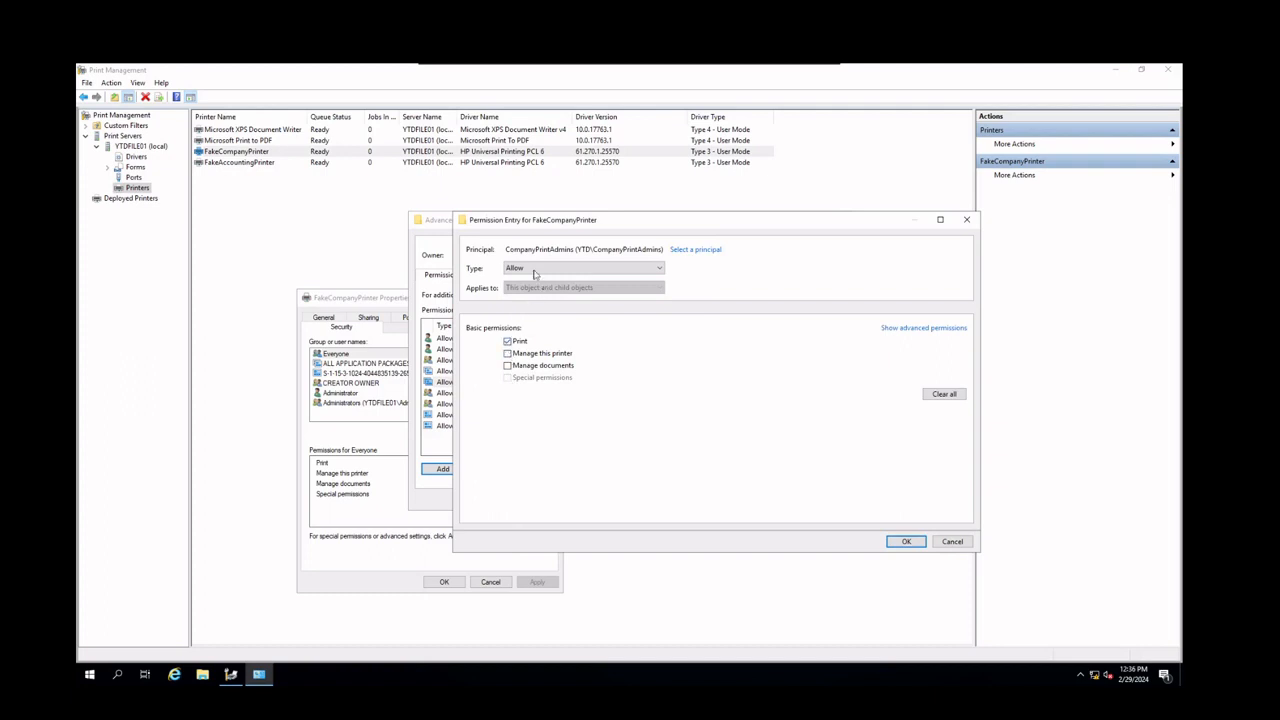
click(527, 356)
click(523, 344)
click(514, 342)
click(515, 355)
click(514, 342)
click(511, 355)
click(894, 545)
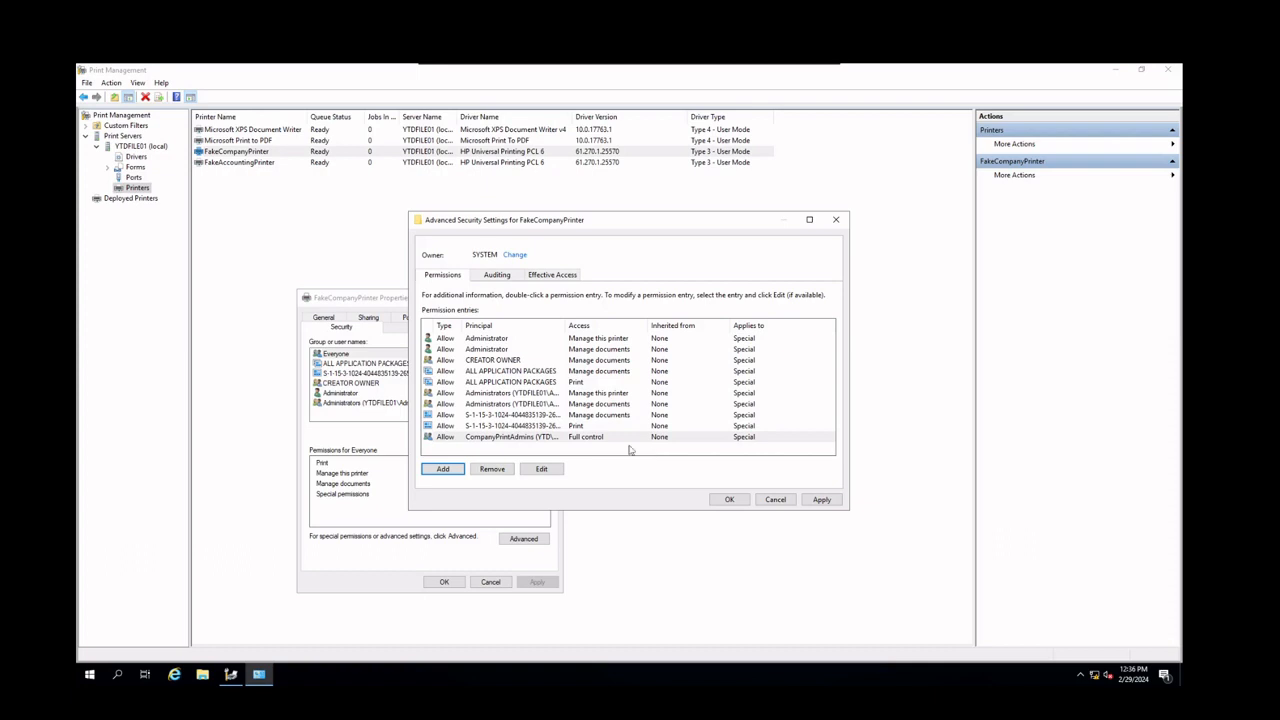
Add a permission entry for CompanyPrintUsers allowing Print only
click(443, 469)
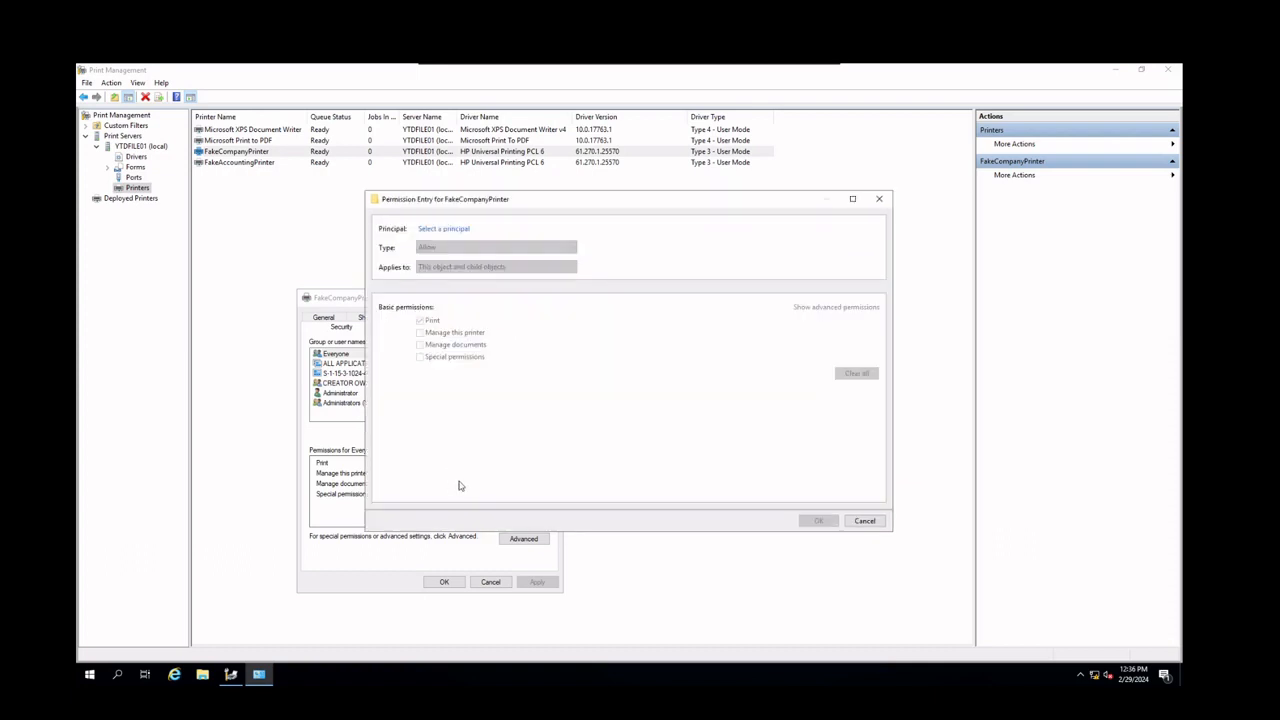
click(440, 233)
click(458, 230)
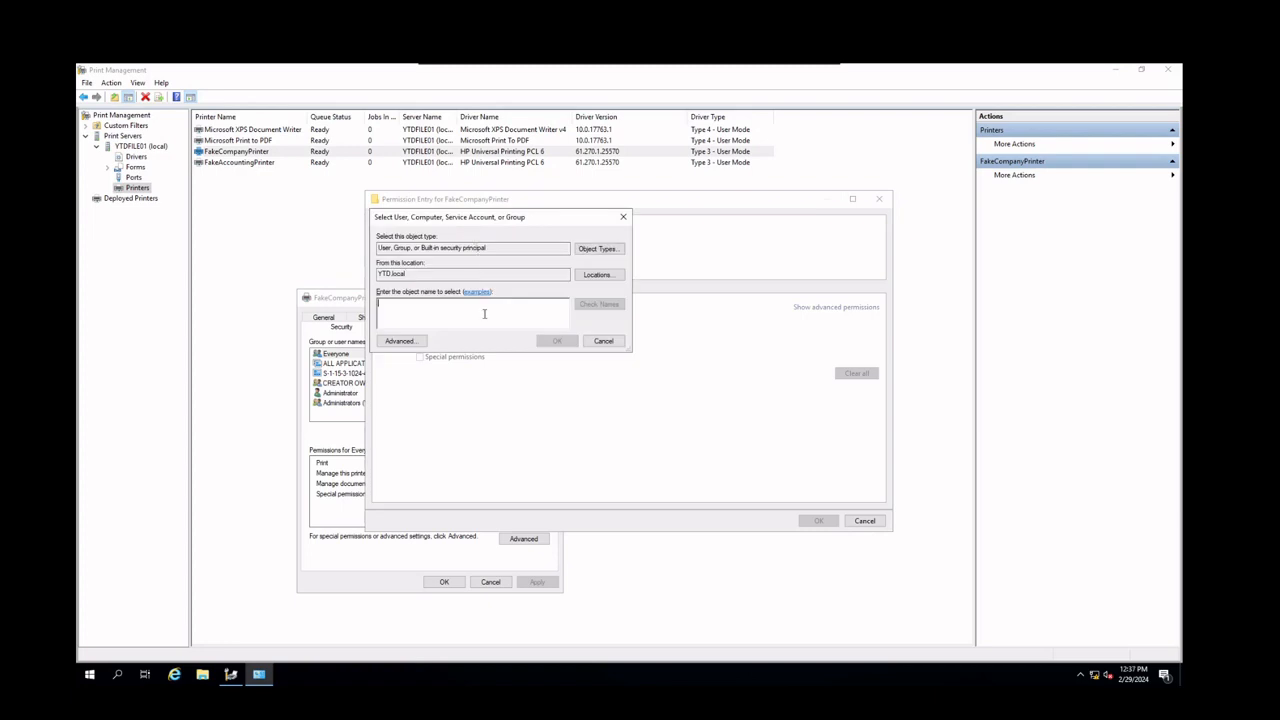
text(CompanyPri)
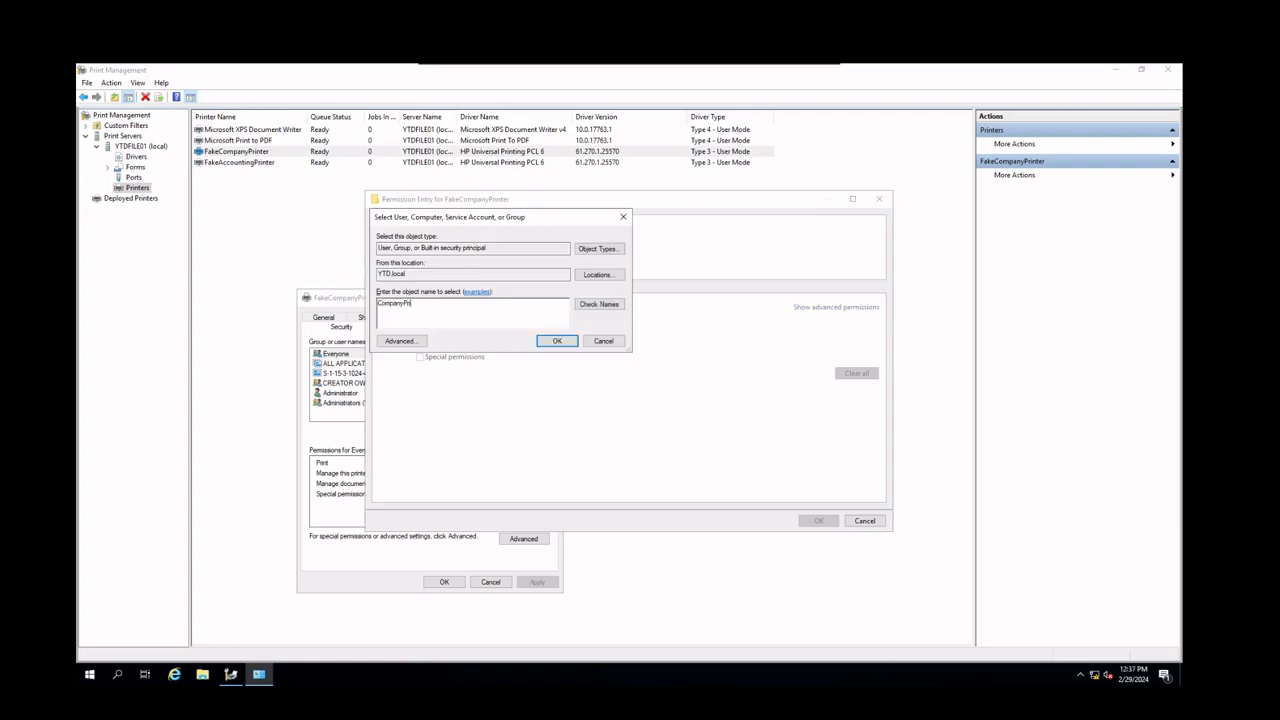
text(ntUsers)
click(557, 341)
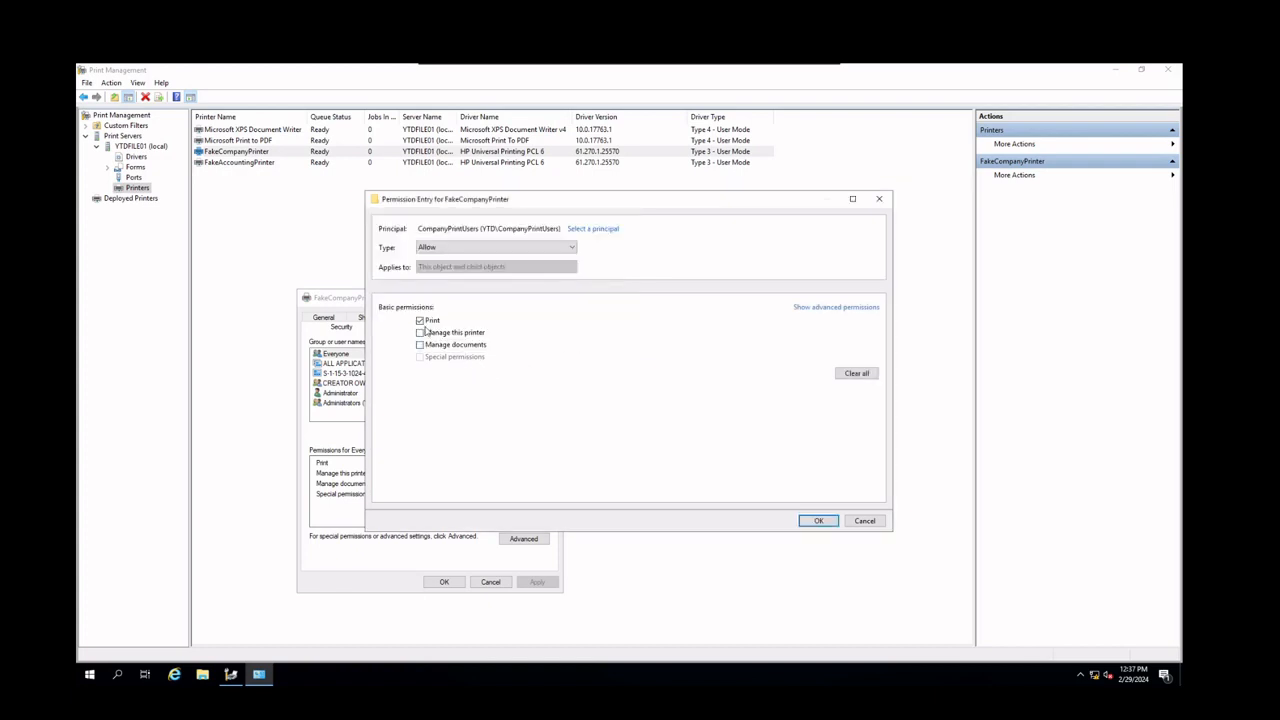
click(818, 521)
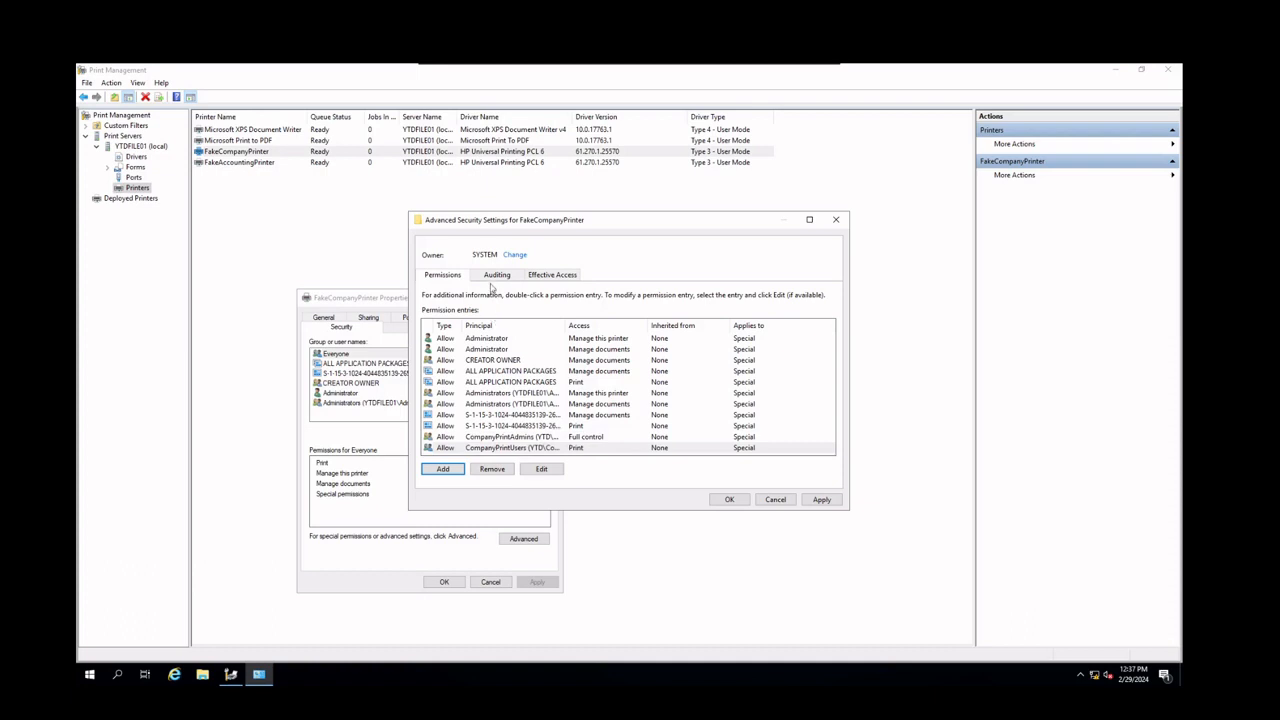
Add a Success auditing entry for CompanyPrintAudit on Print and confirm the advanced security settings
click(496, 276)
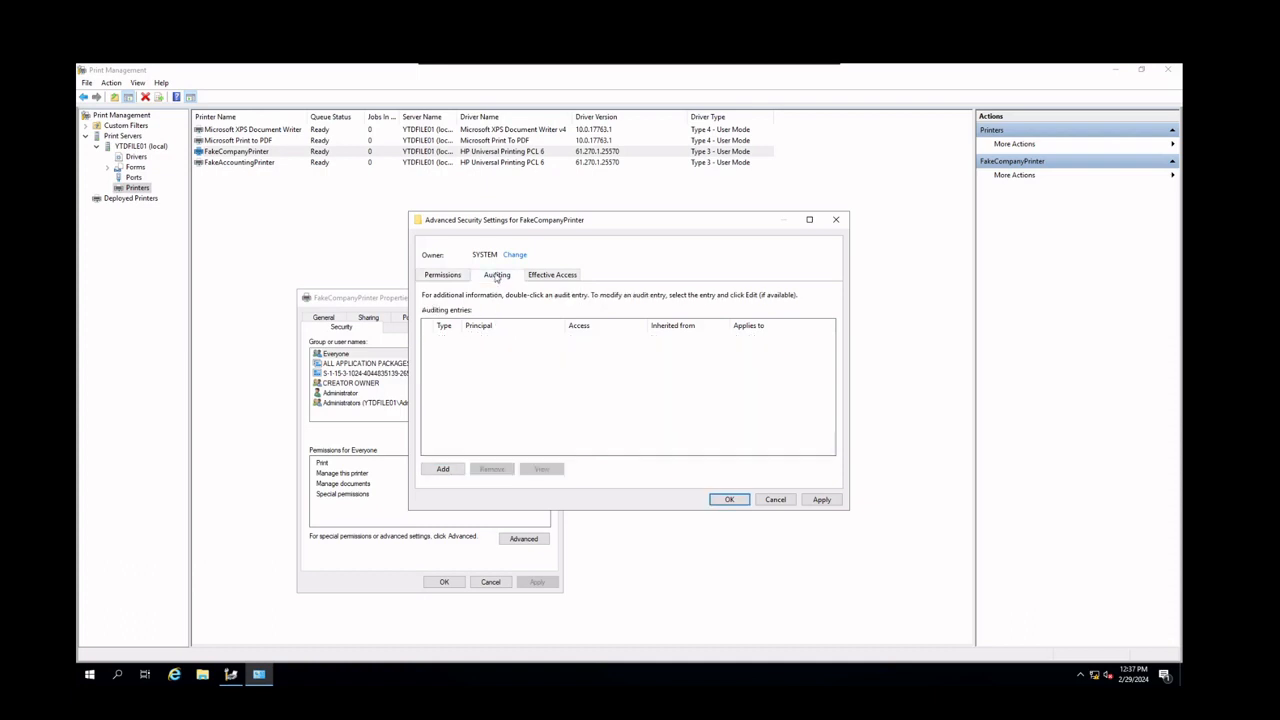
click(455, 469)
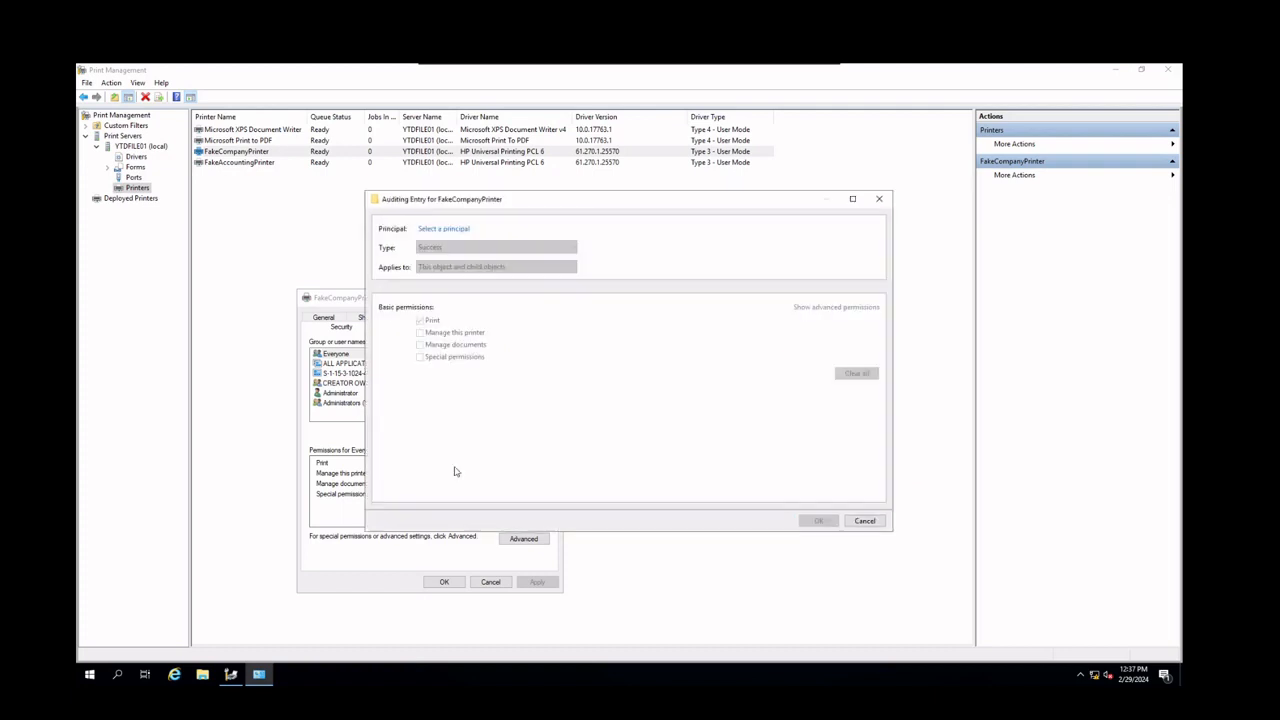
click(448, 230)
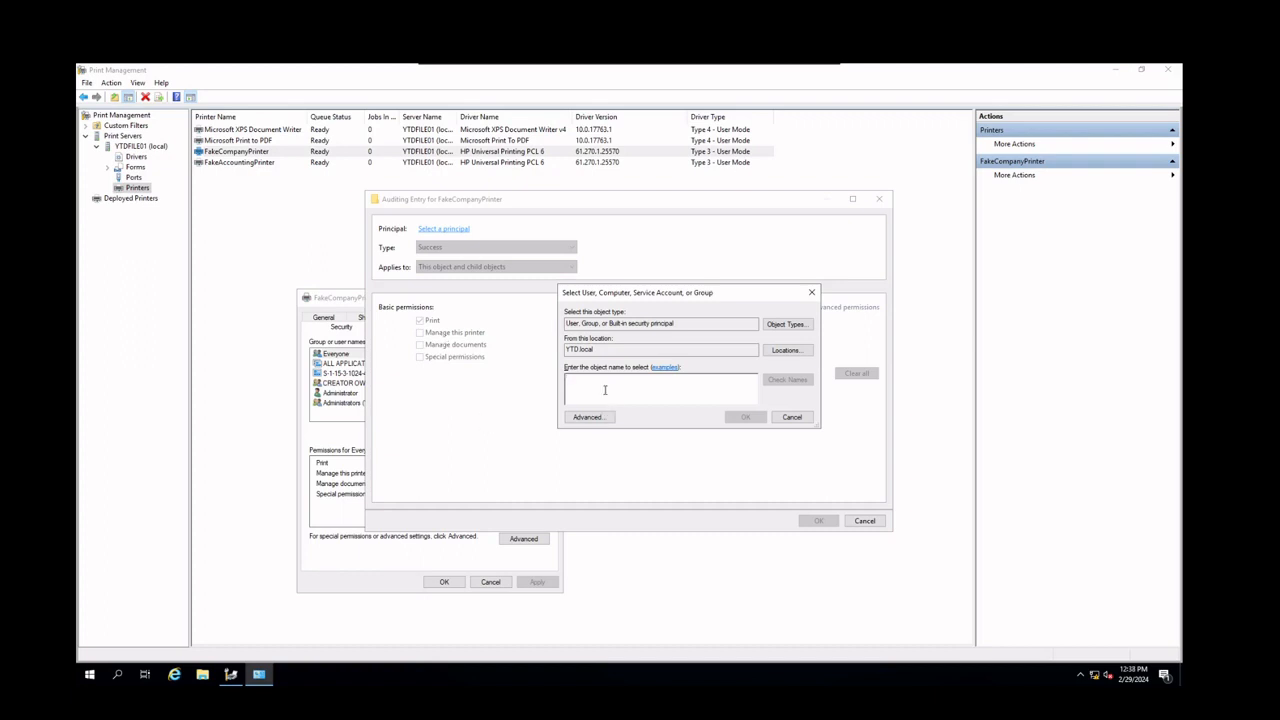
text(Com)
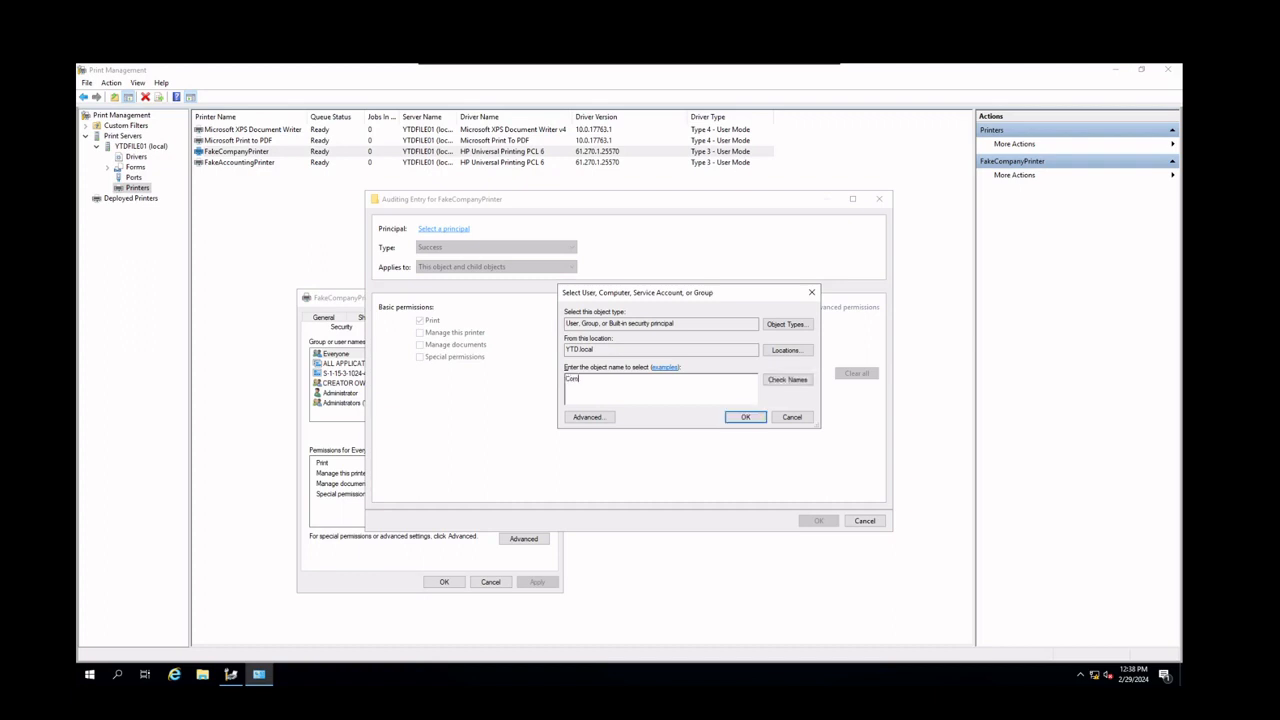
text(panyPrintAudit)
click(776, 380)
click(745, 417)
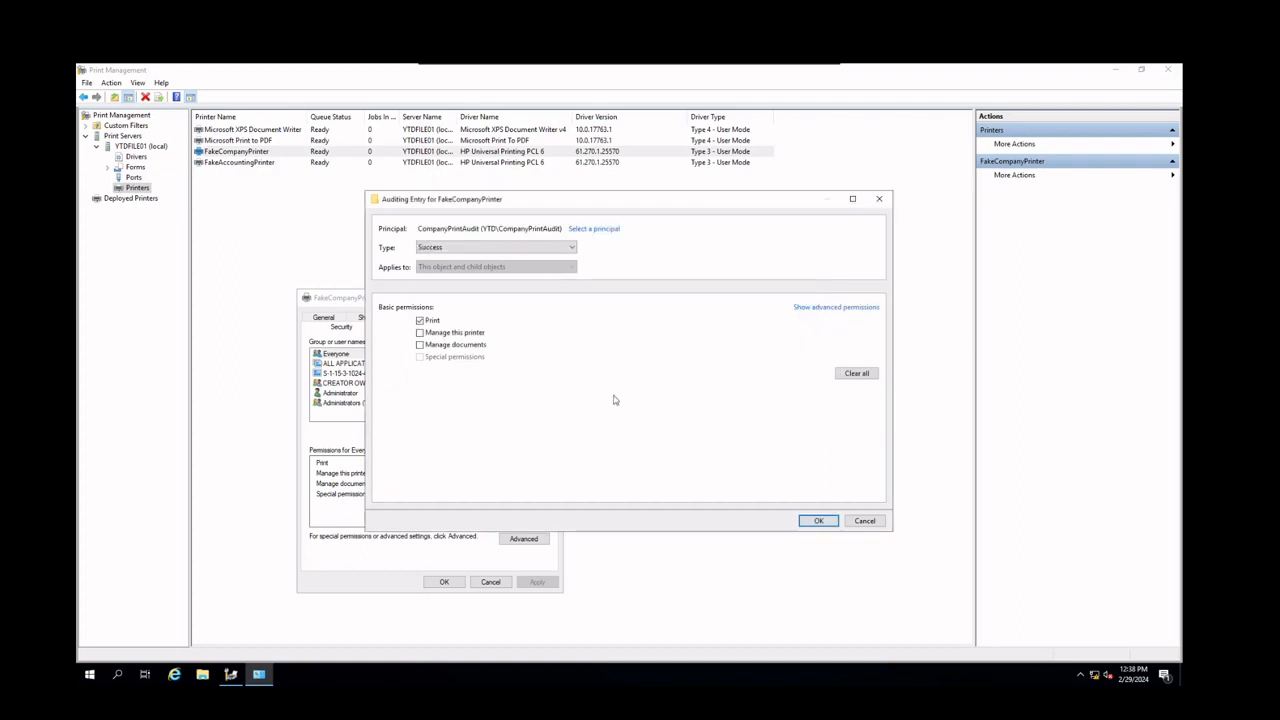
click(824, 523)
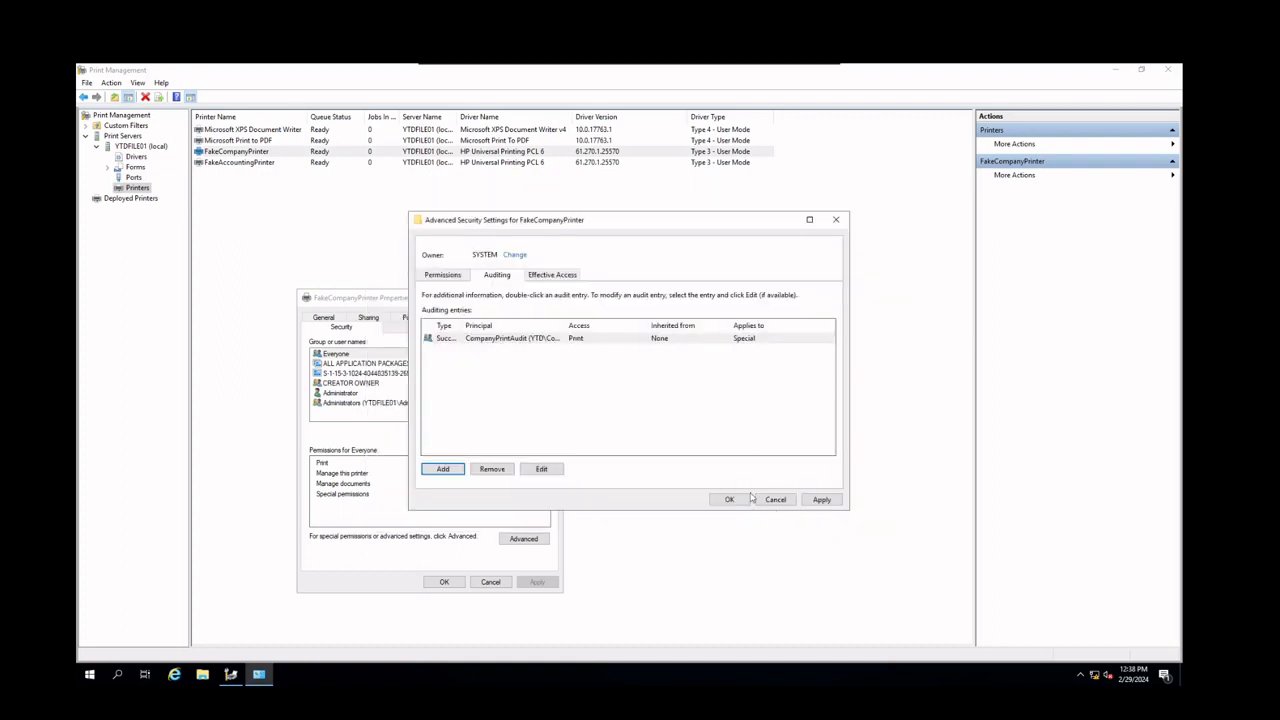
click(740, 498)
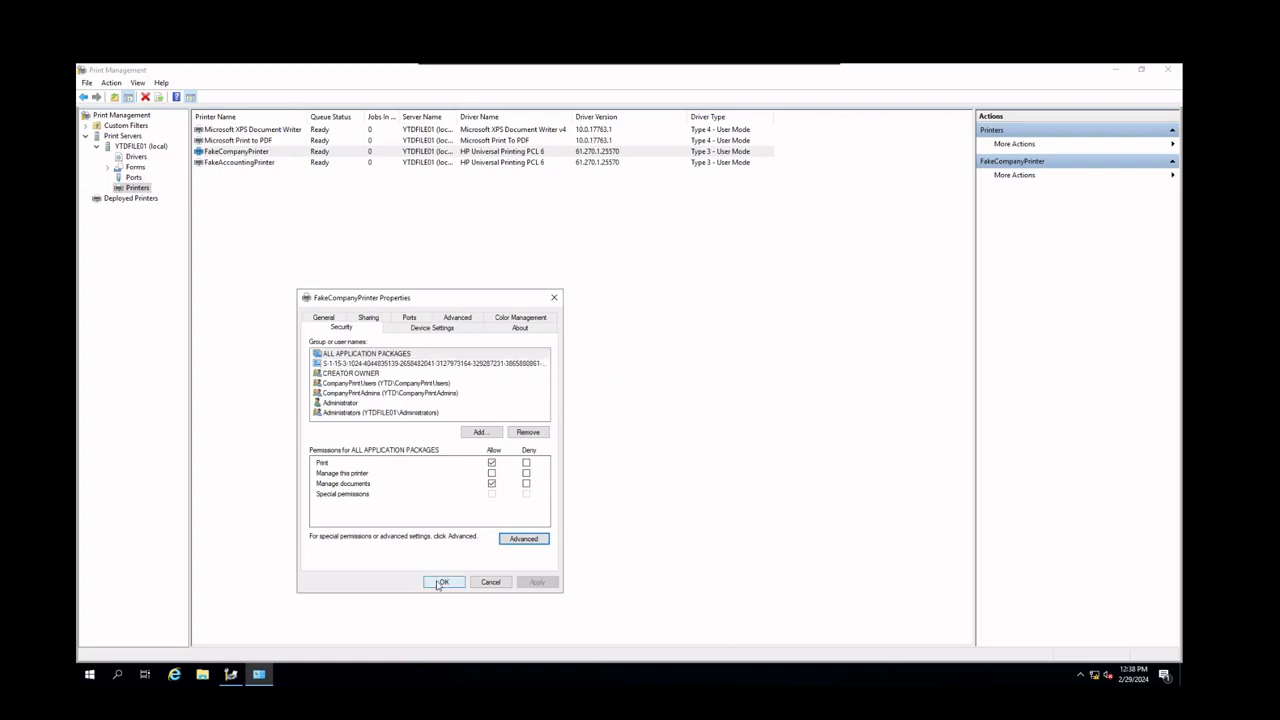
Check the printer's sharing and additional drivers options, then close its properties with OK
click(369, 318)
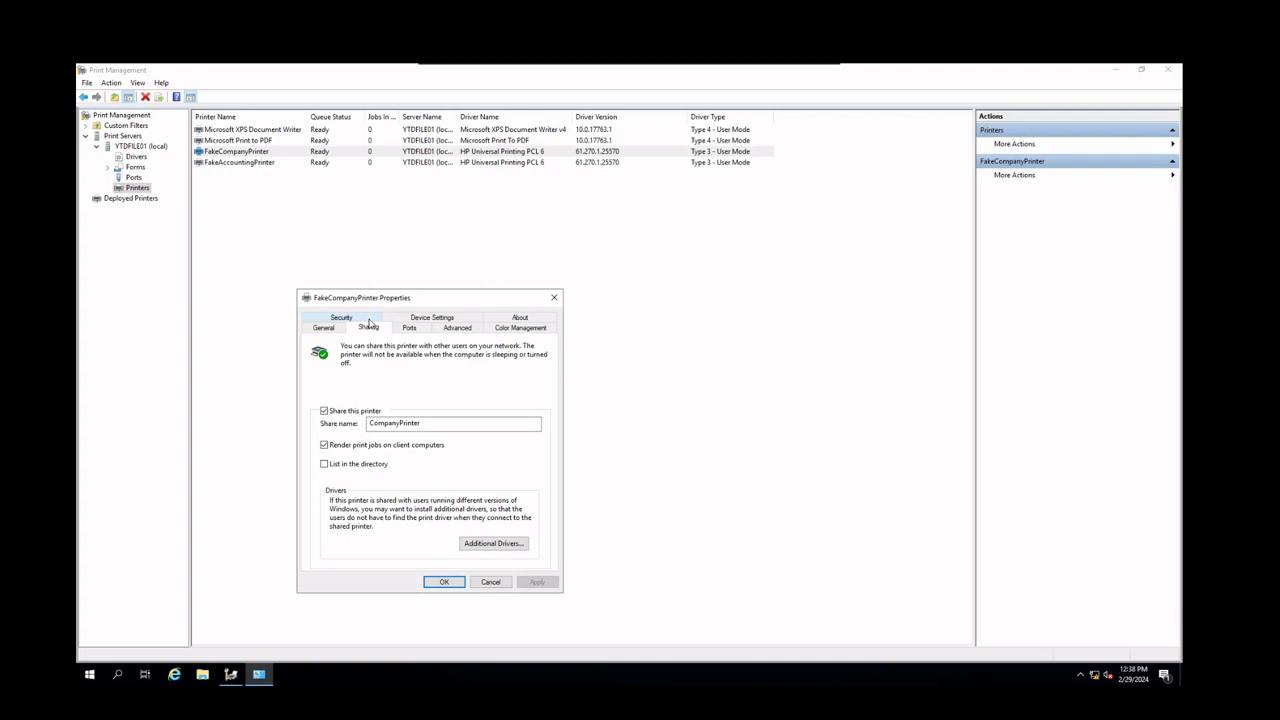
click(506, 543)
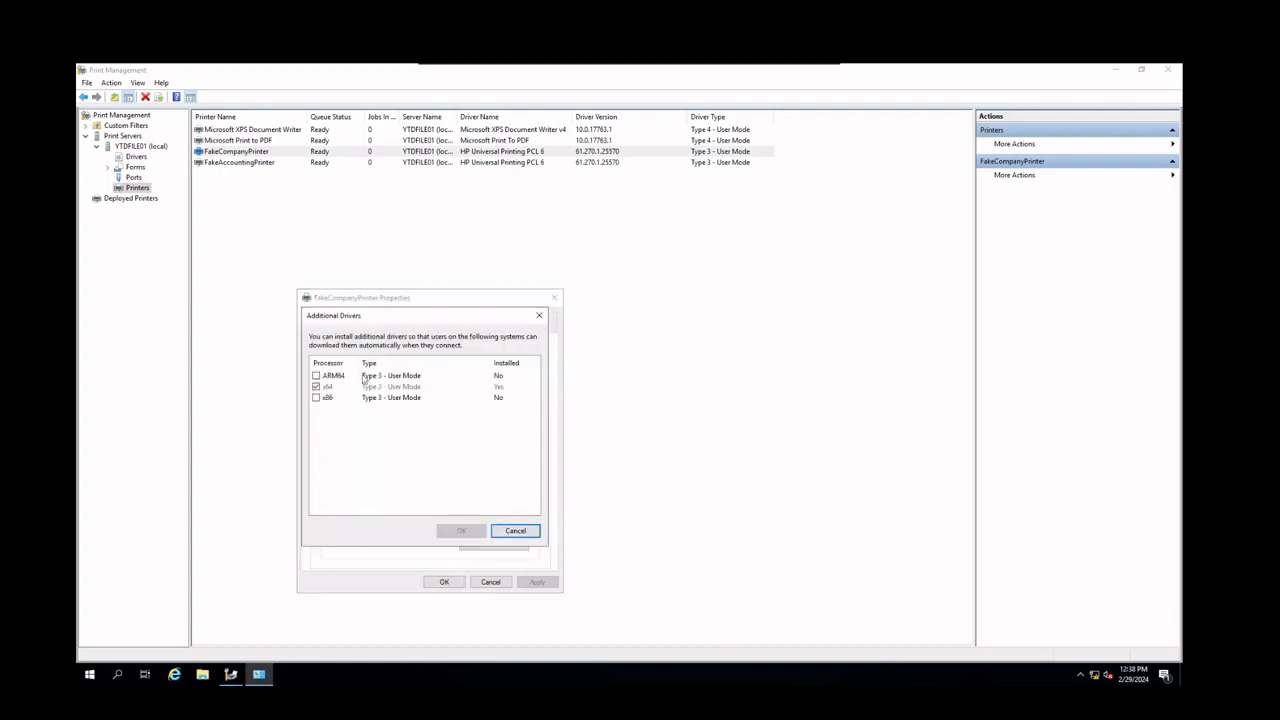
click(514, 533)
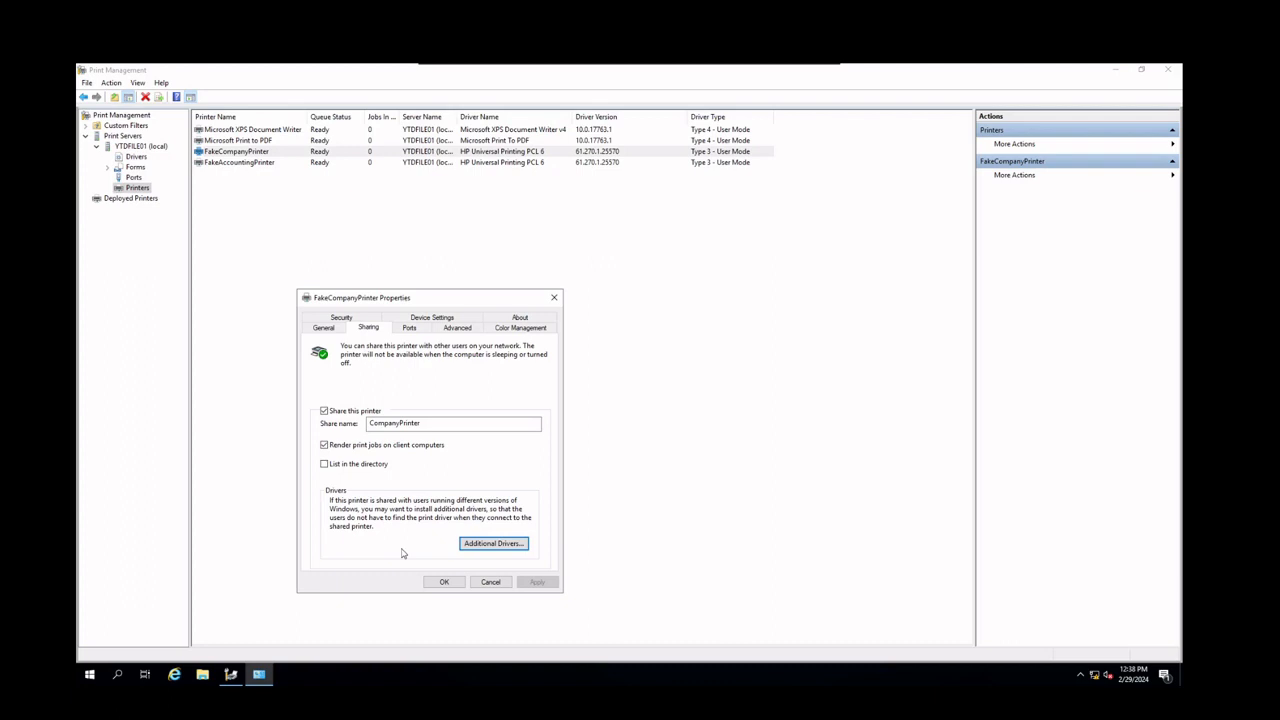
click(444, 582)
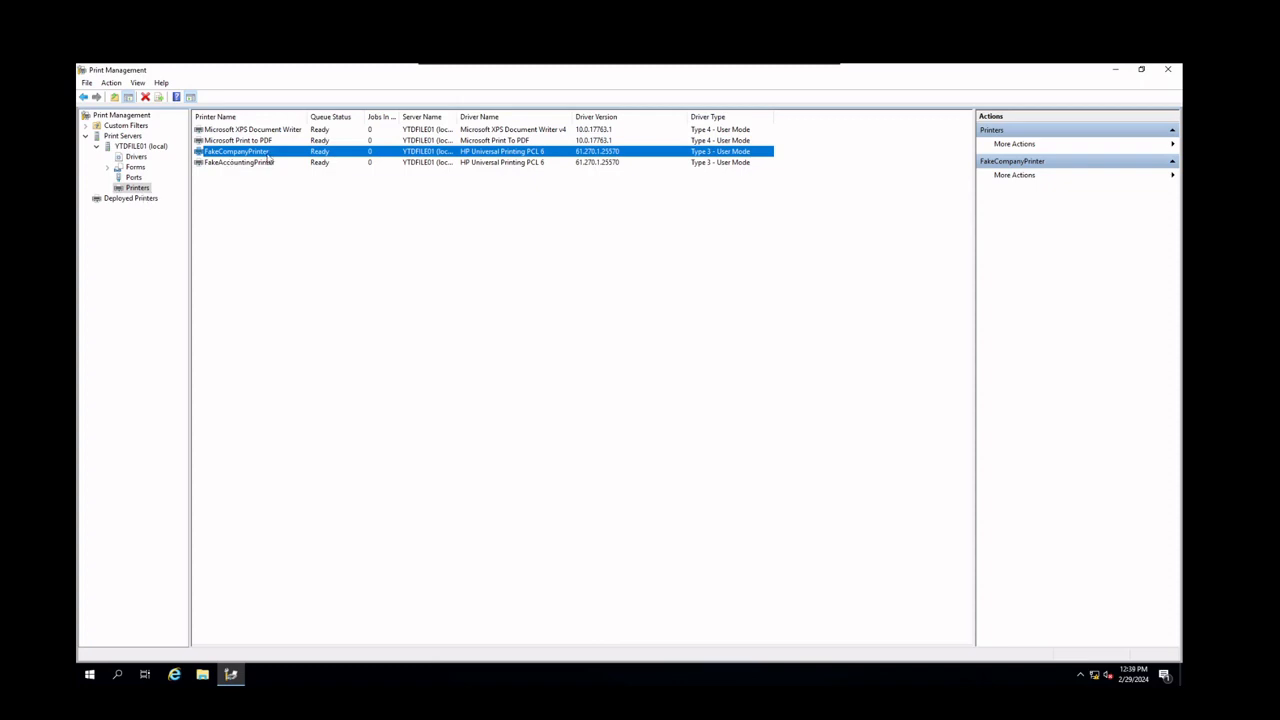
click(137, 200)
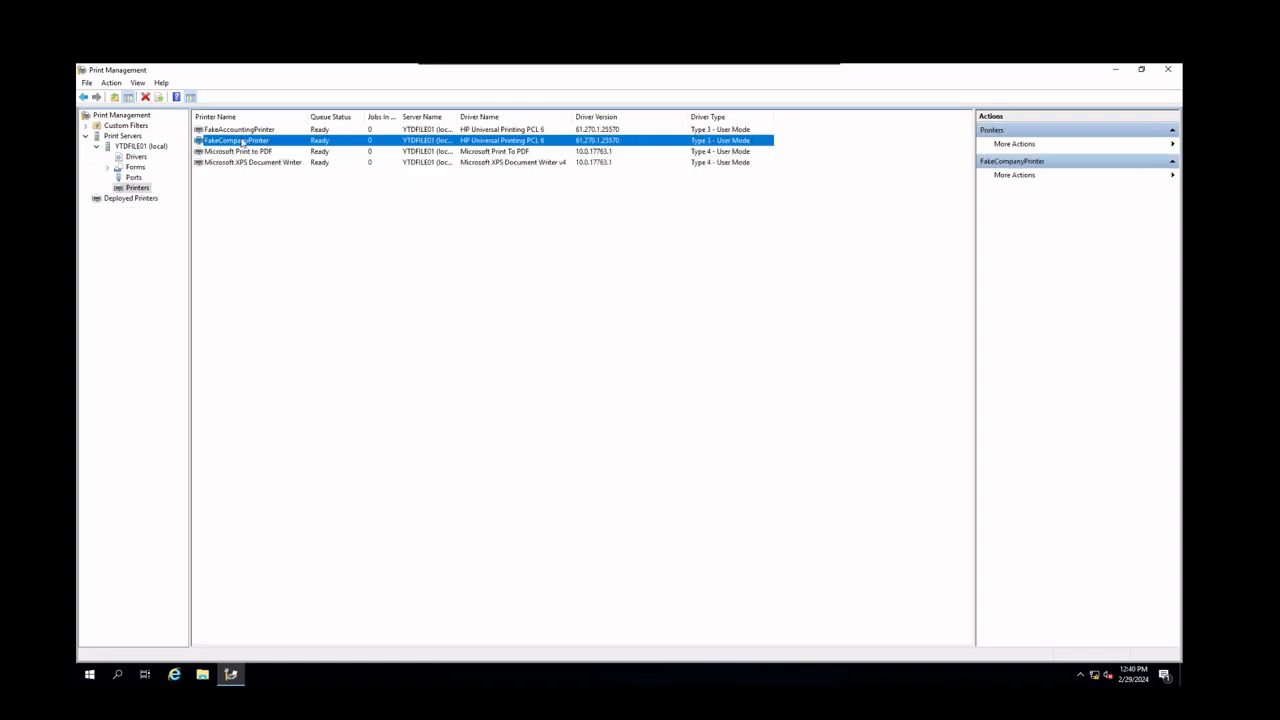
right_click(241, 143)
key(m)
click(280, 141)
right_click(252, 145)
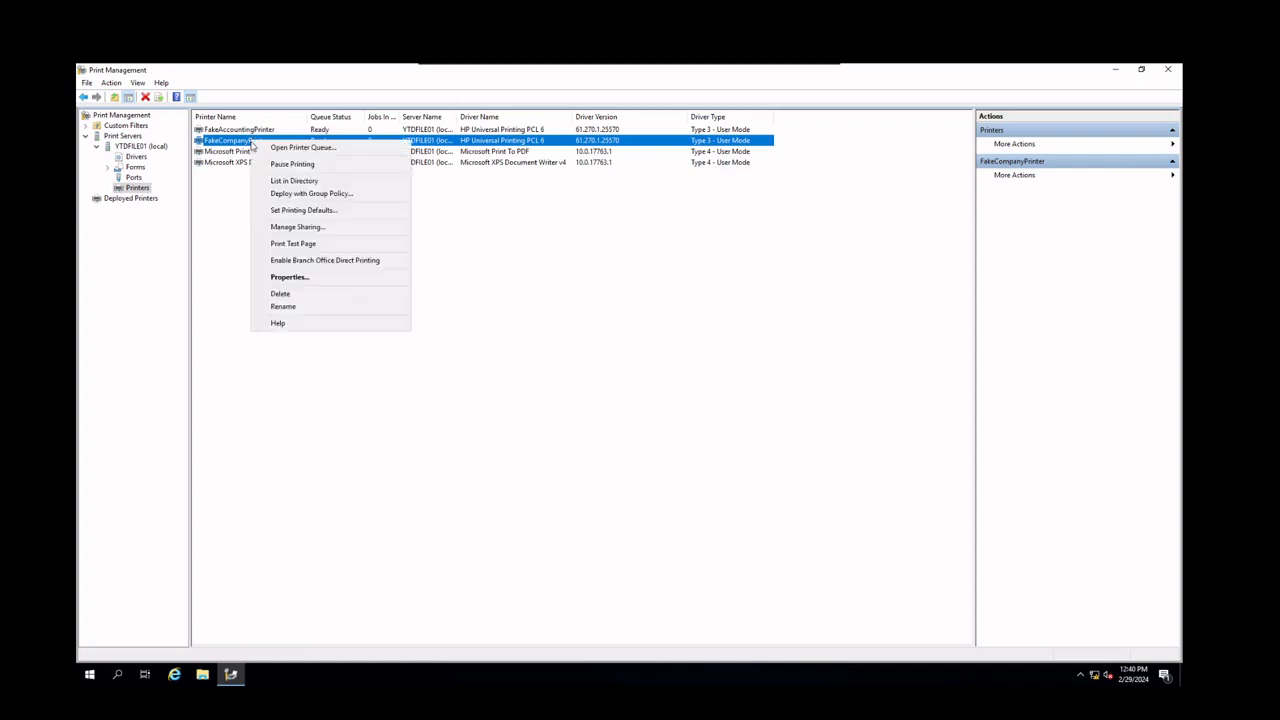
Open Deploy with Group Policy for FakeCompanyPrinter and choose the CompanyPrinter GPO from all domain GPOs
click(314, 196)
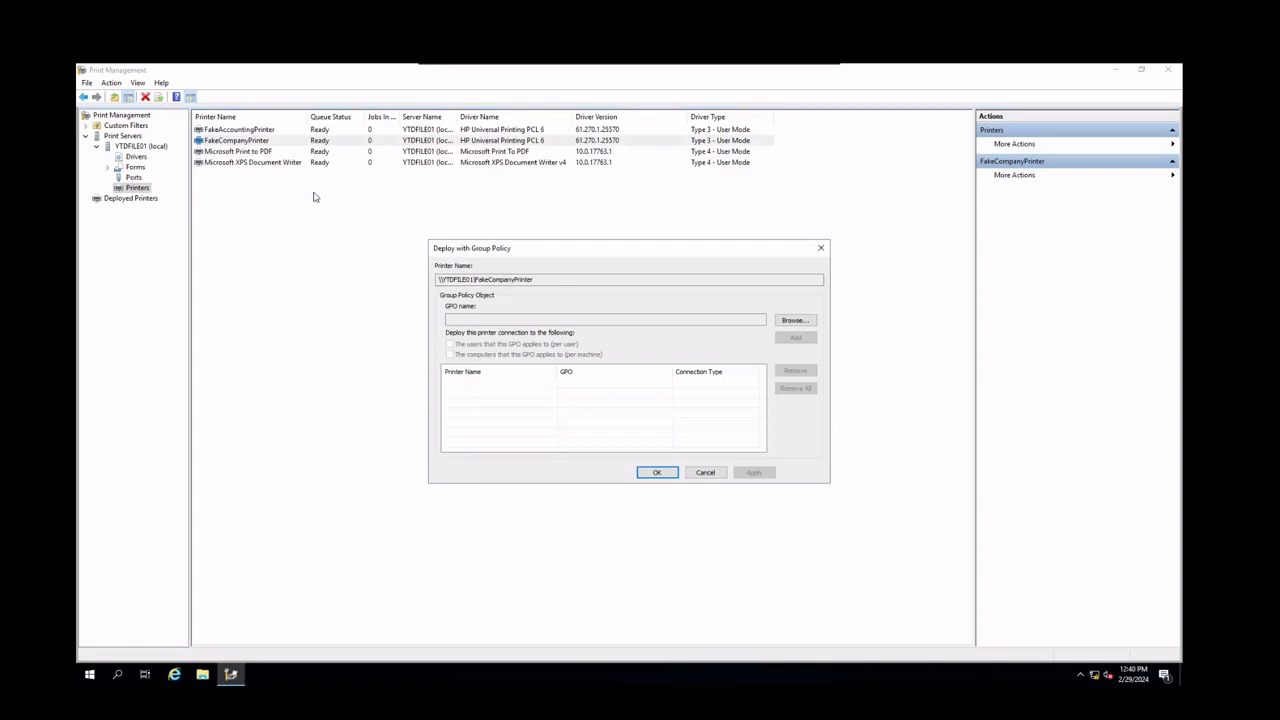
drag(554, 279, 389, 281)
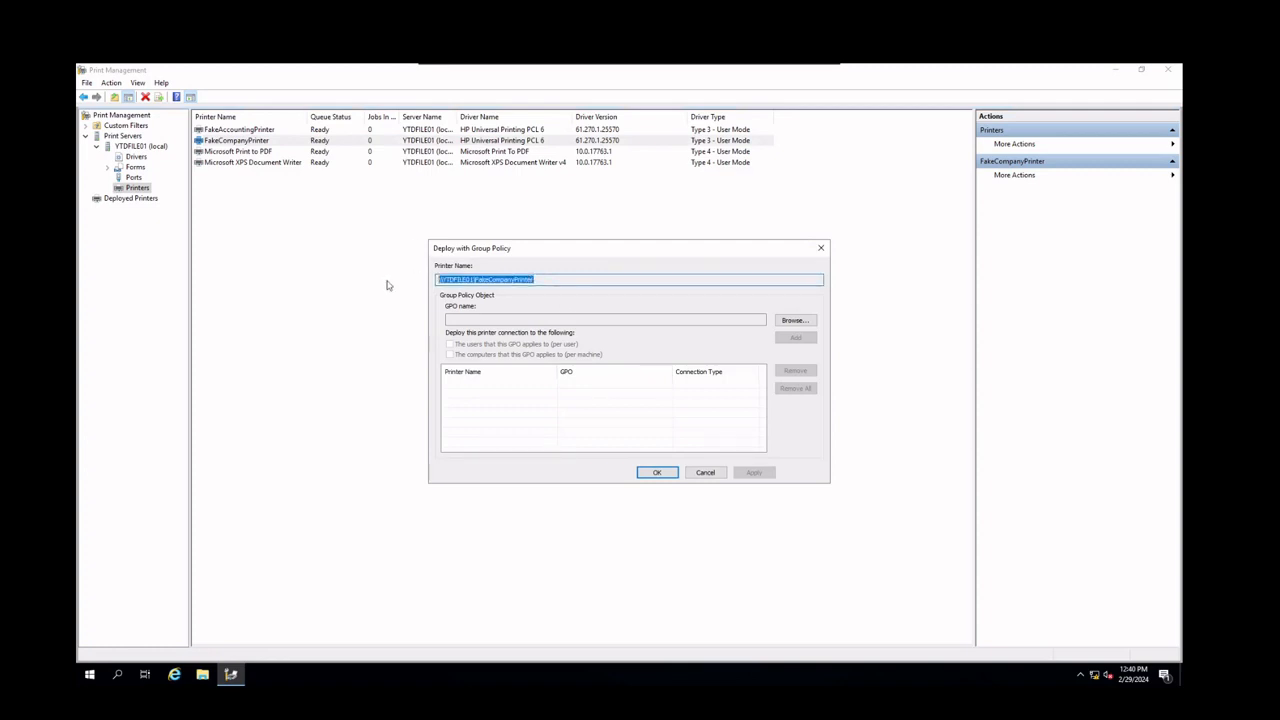
click(462, 319)
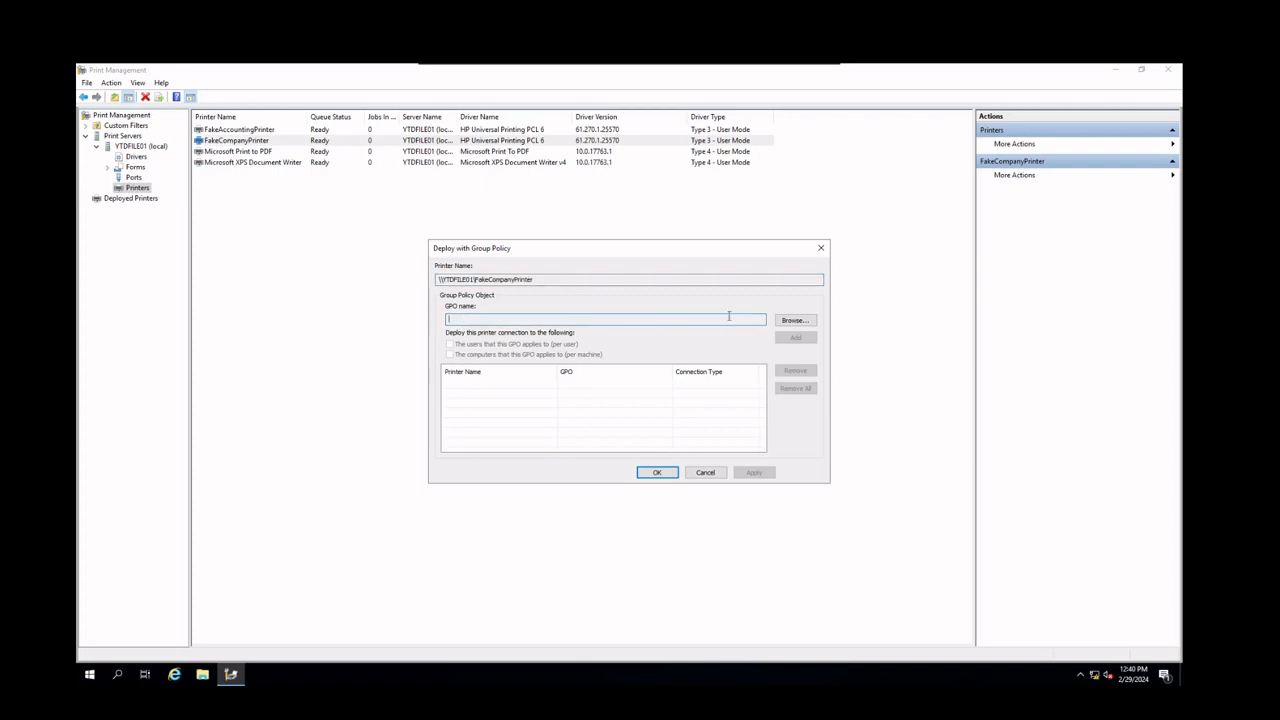
click(791, 321)
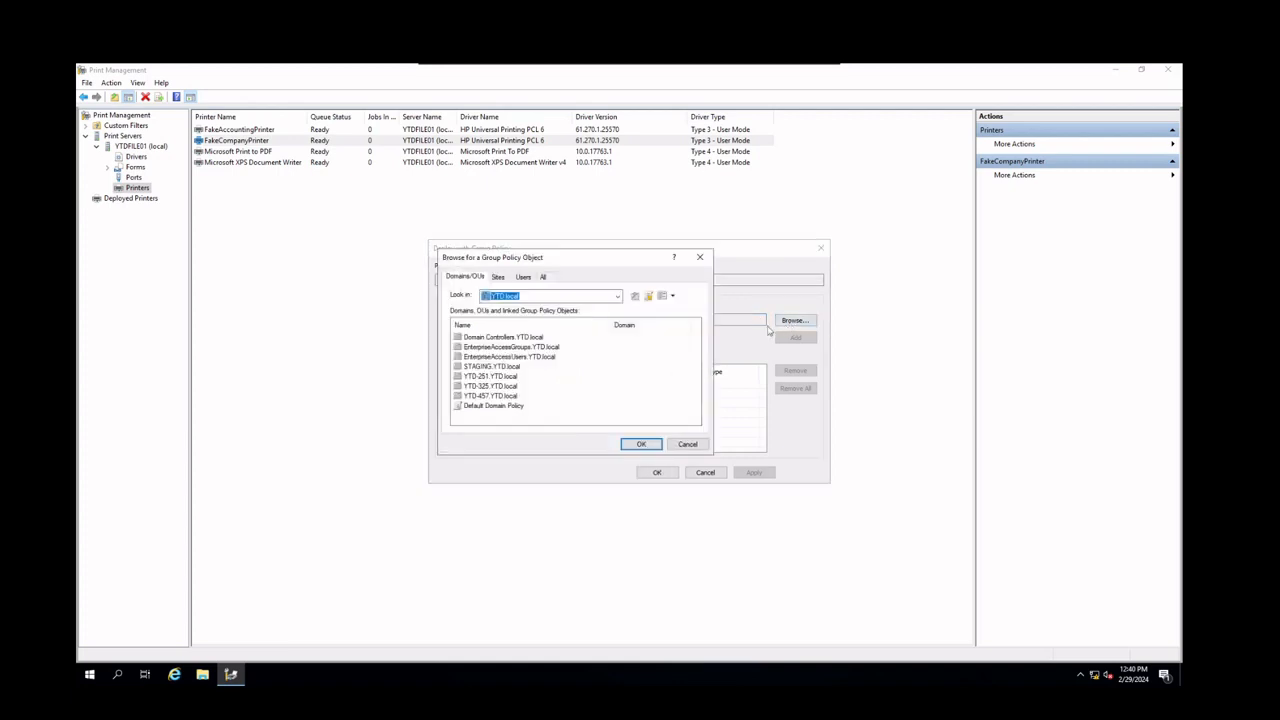
click(544, 278)
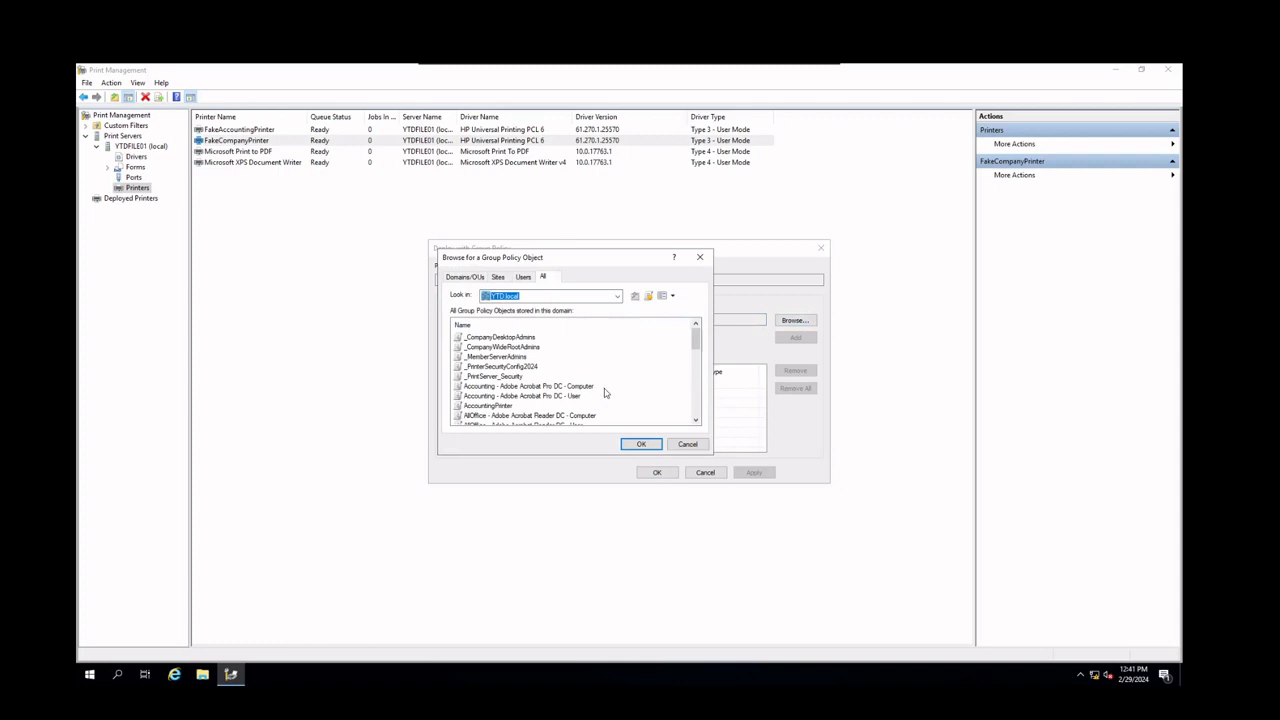
scroll(603, 392, down, 5)
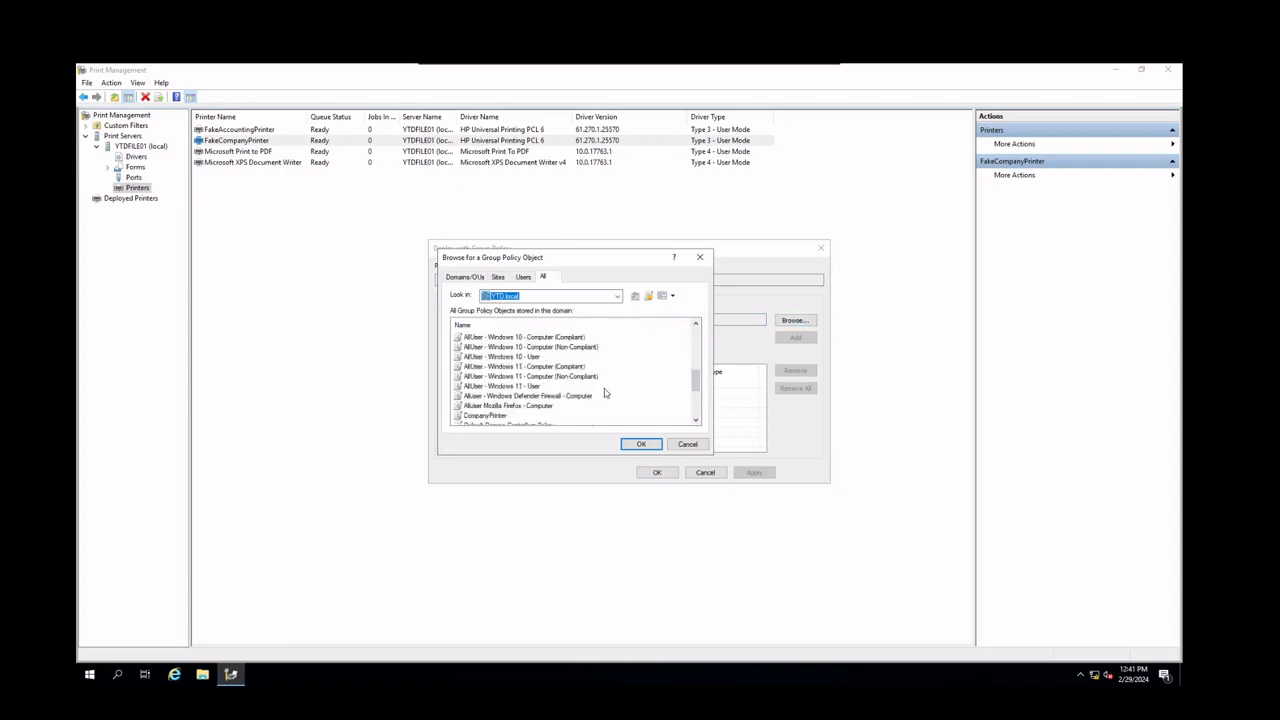
scroll(604, 393, down, 1)
click(490, 386)
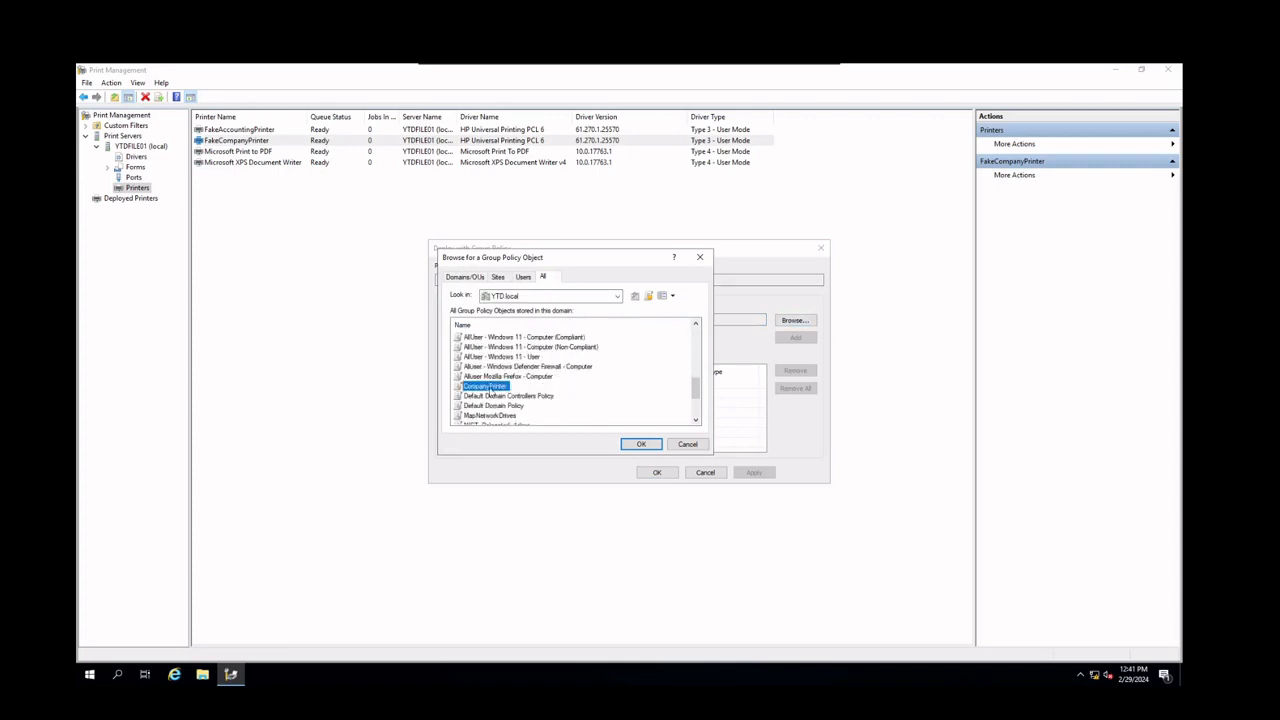
click(636, 444)
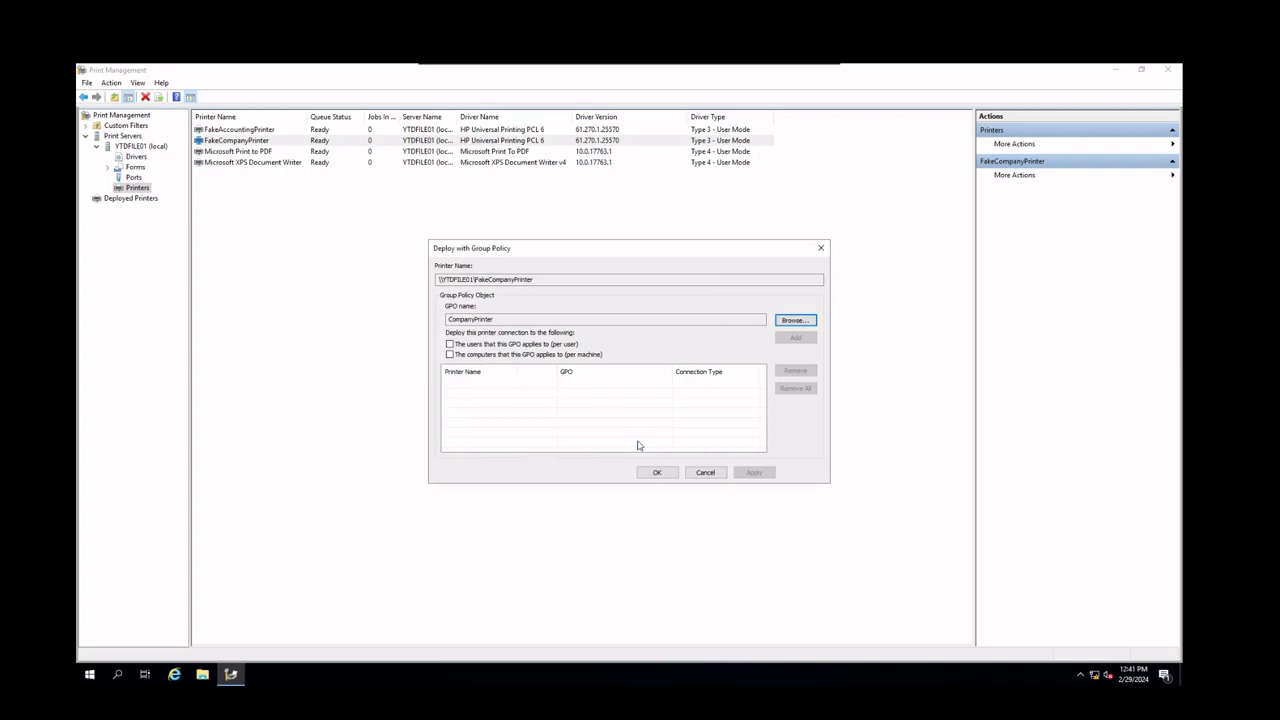
Deploy the printer connection to computers the GPO applies to (per machine), add it, apply and close the dialog
click(490, 354)
click(798, 340)
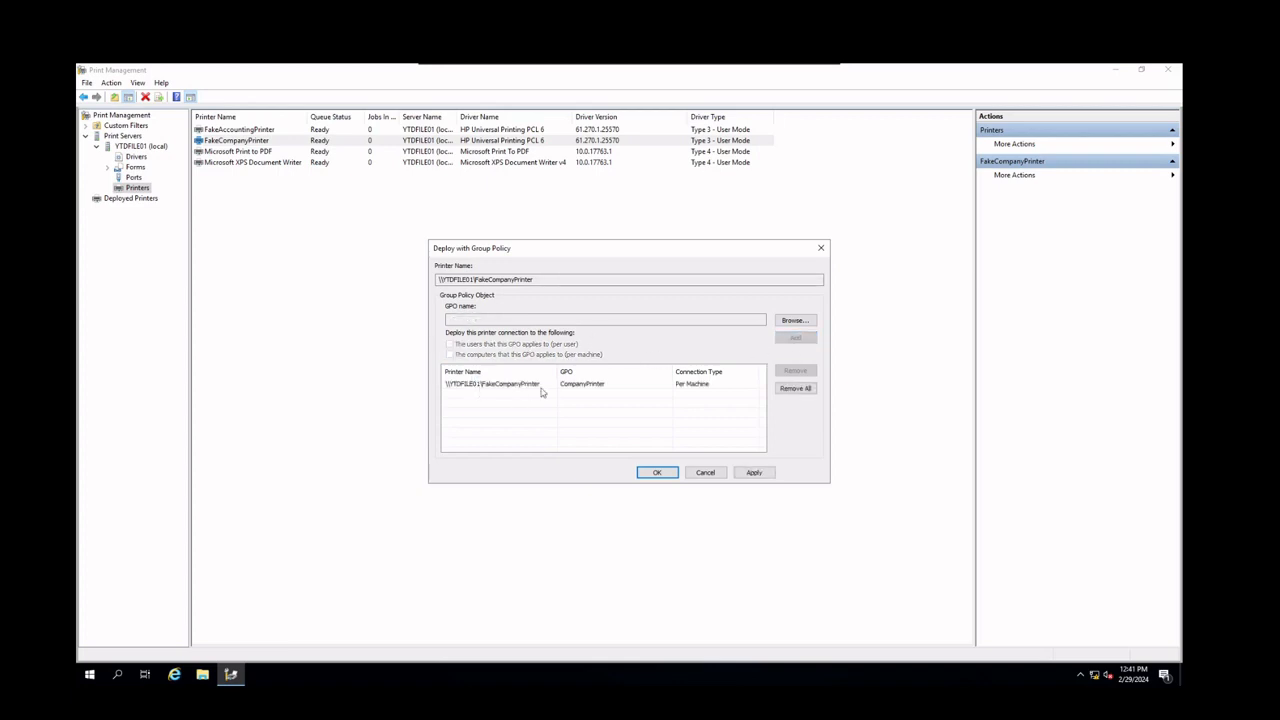
click(754, 474)
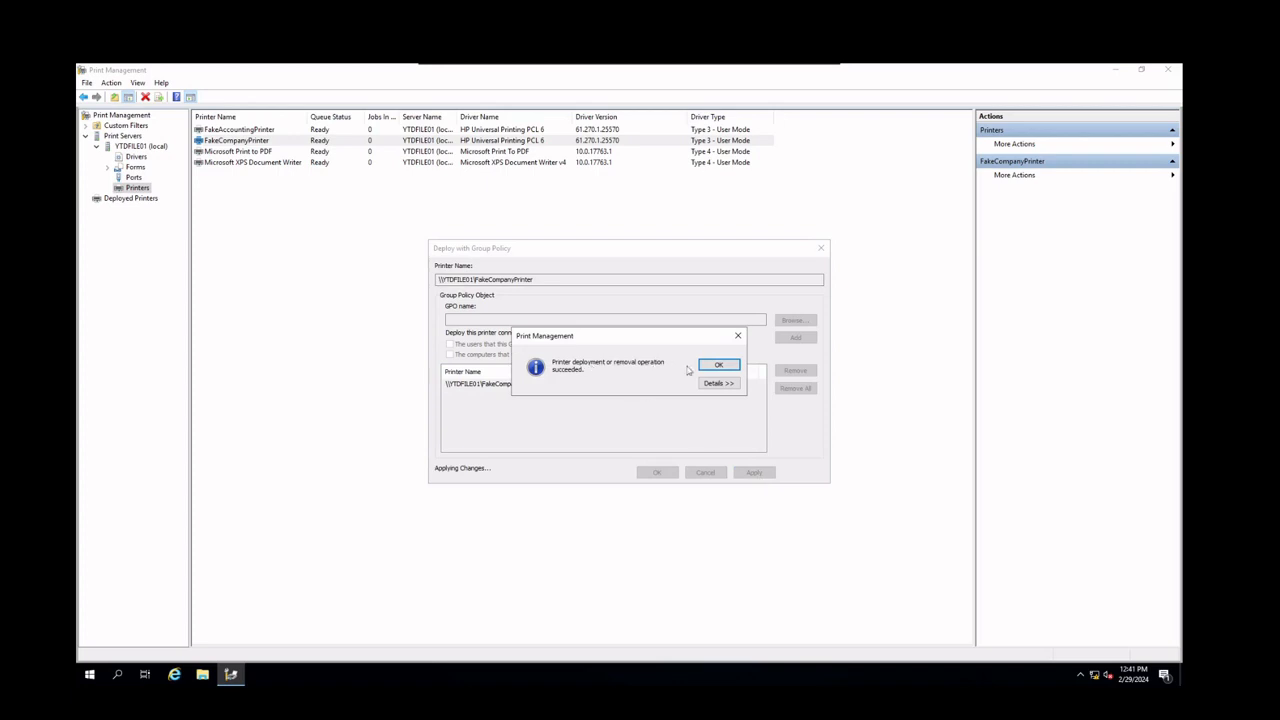
click(718, 365)
click(662, 474)
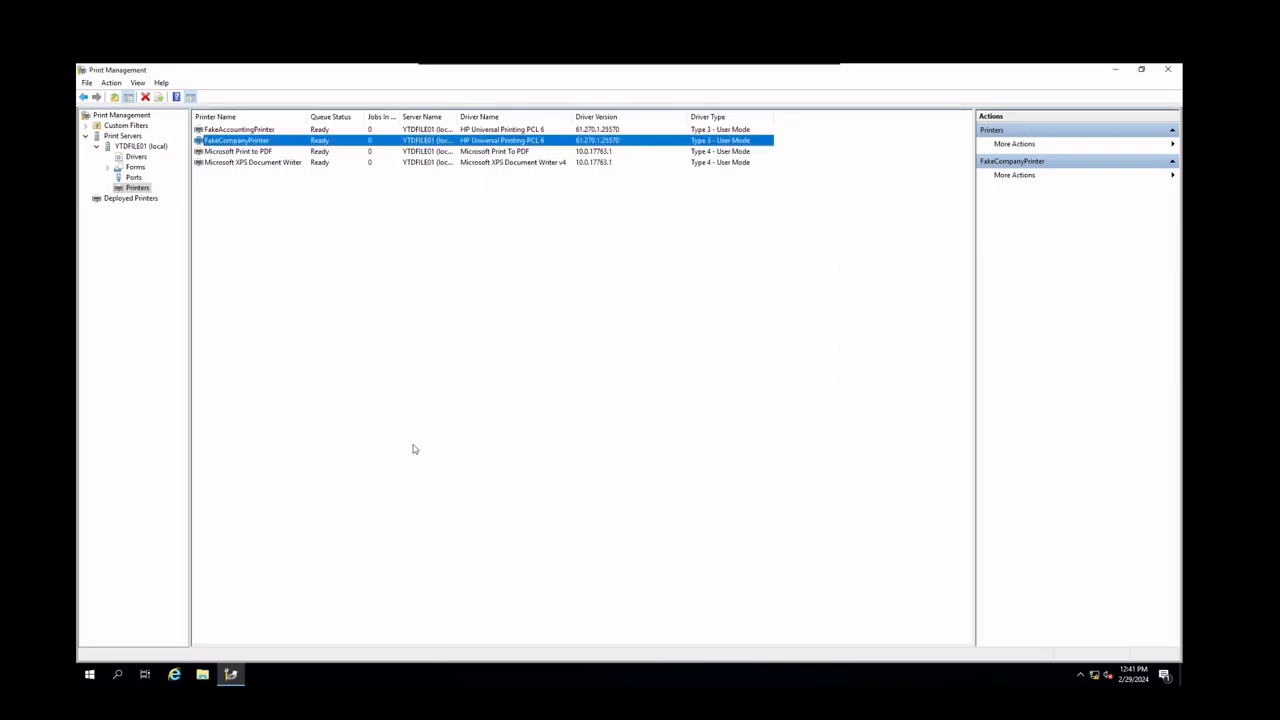
Check the deployed printers list, then expand the full settings report of the CompanyPrinter GPO
click(140, 199)
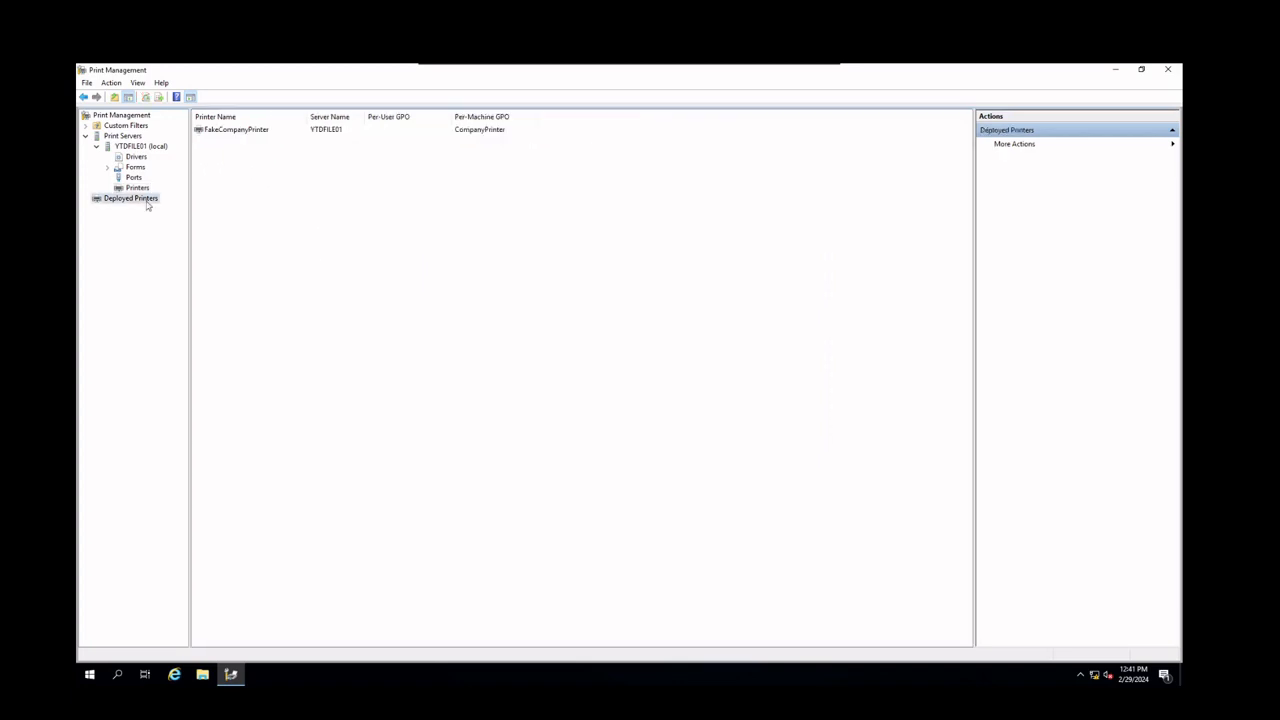
click(253, 132)
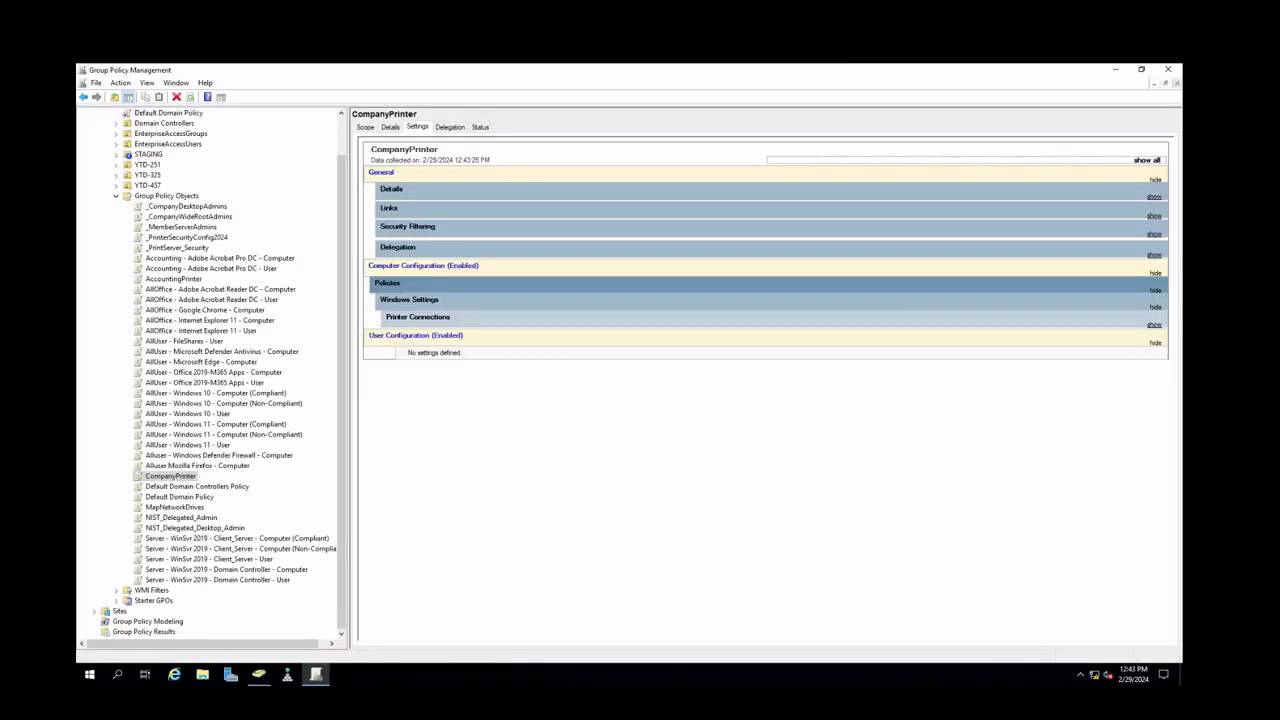
scroll(204, 300, up, 2)
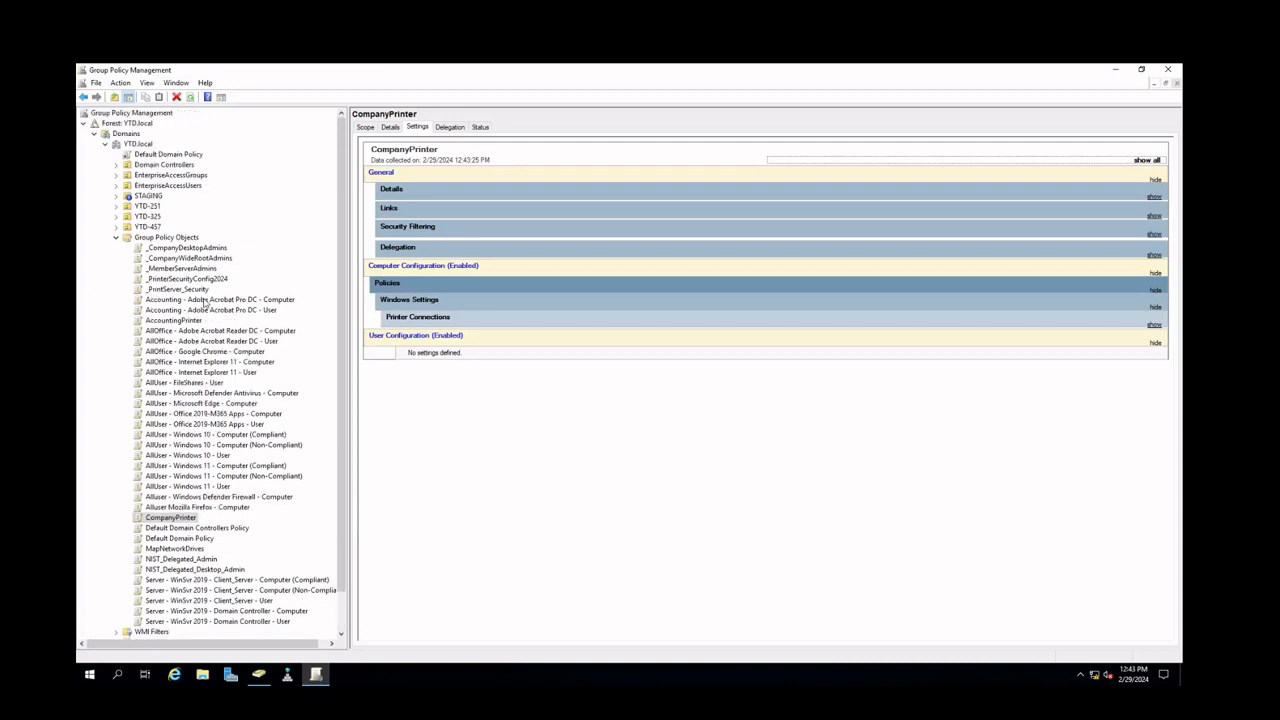
mouse_move(324, 677)
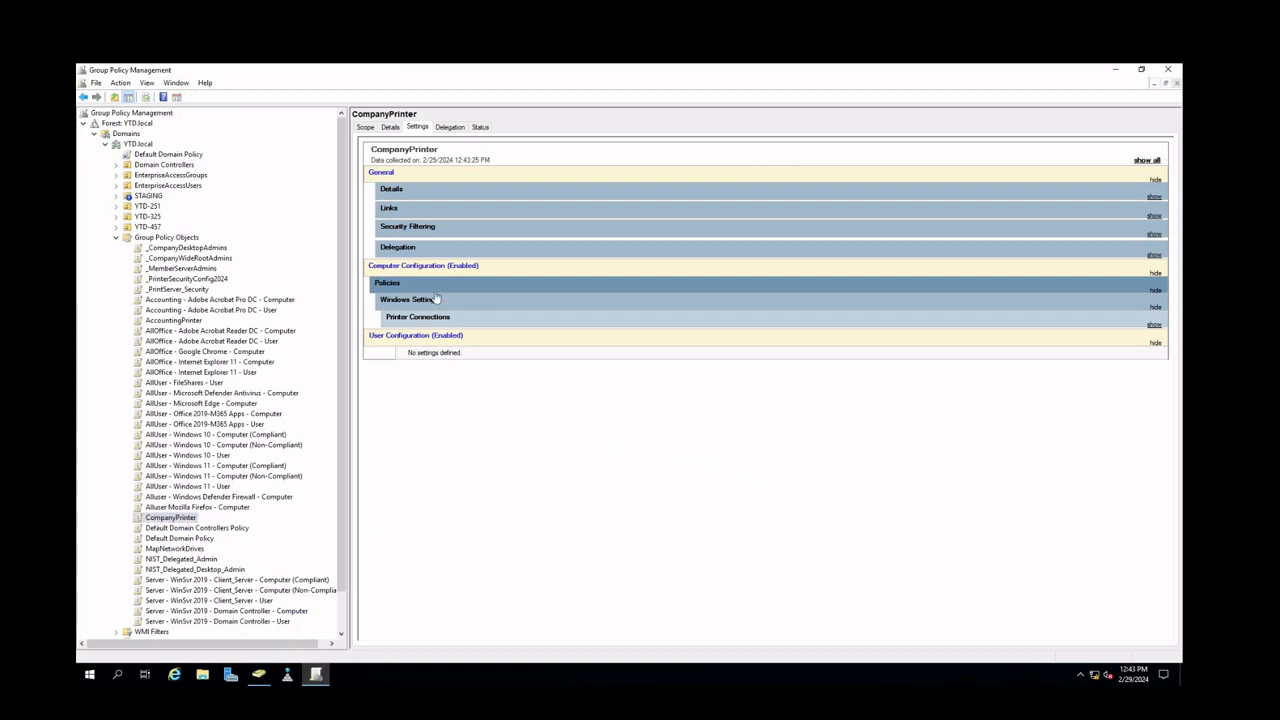
click(1147, 160)
scroll(636, 412, down, 1)
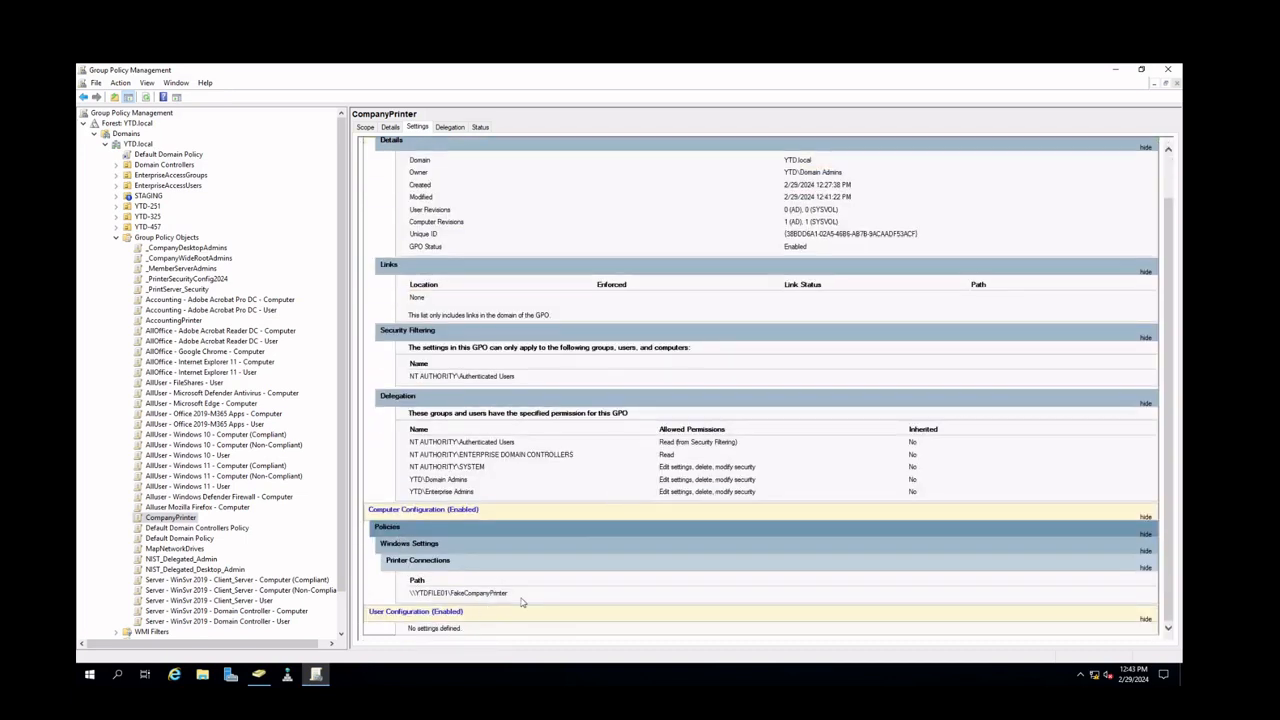
drag(518, 598, 410, 596)
click(483, 593)
Set the CompanyPrinter GPO status to User Configuration Settings Disabled and review its settings report again
right_click(166, 520)
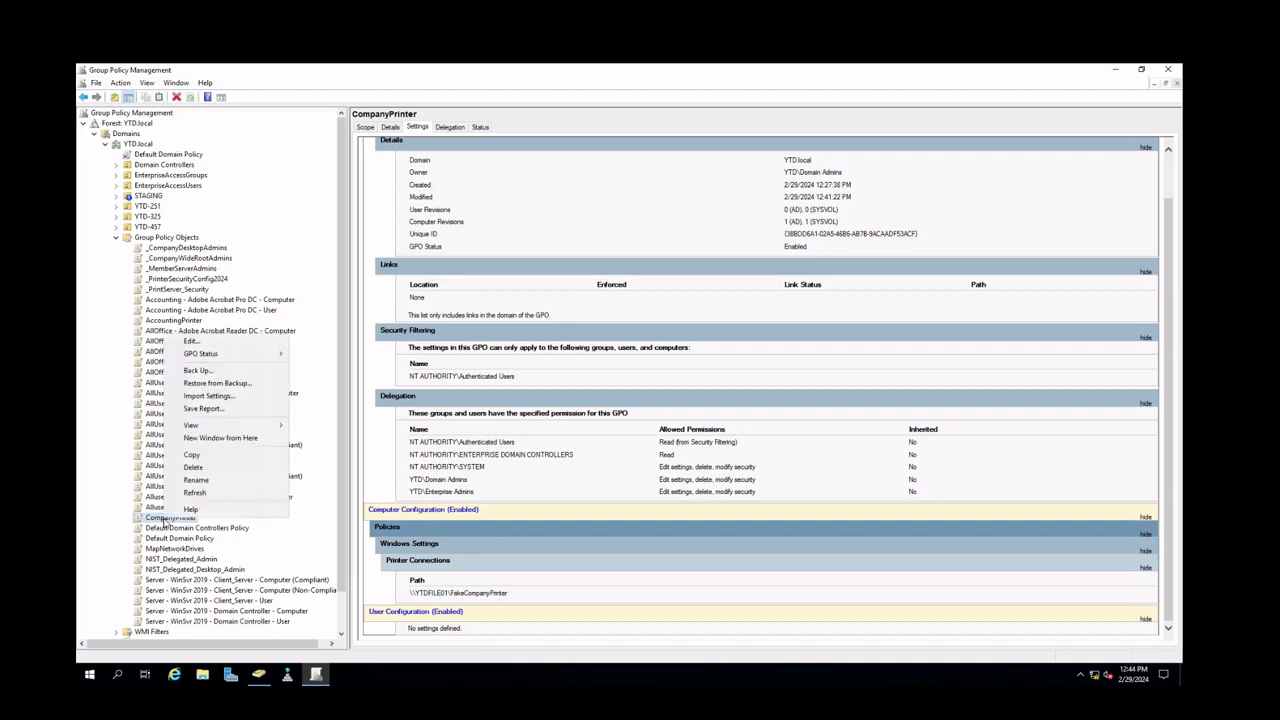
mouse_move(245, 356)
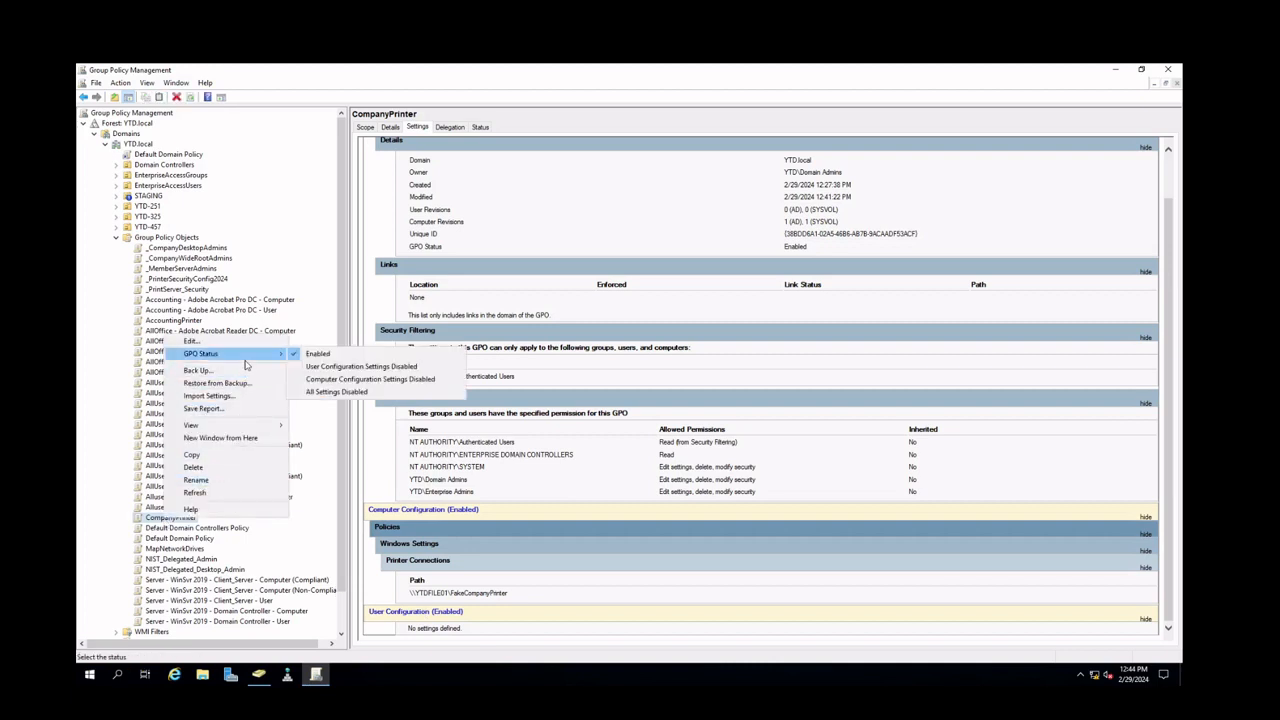
click(370, 366)
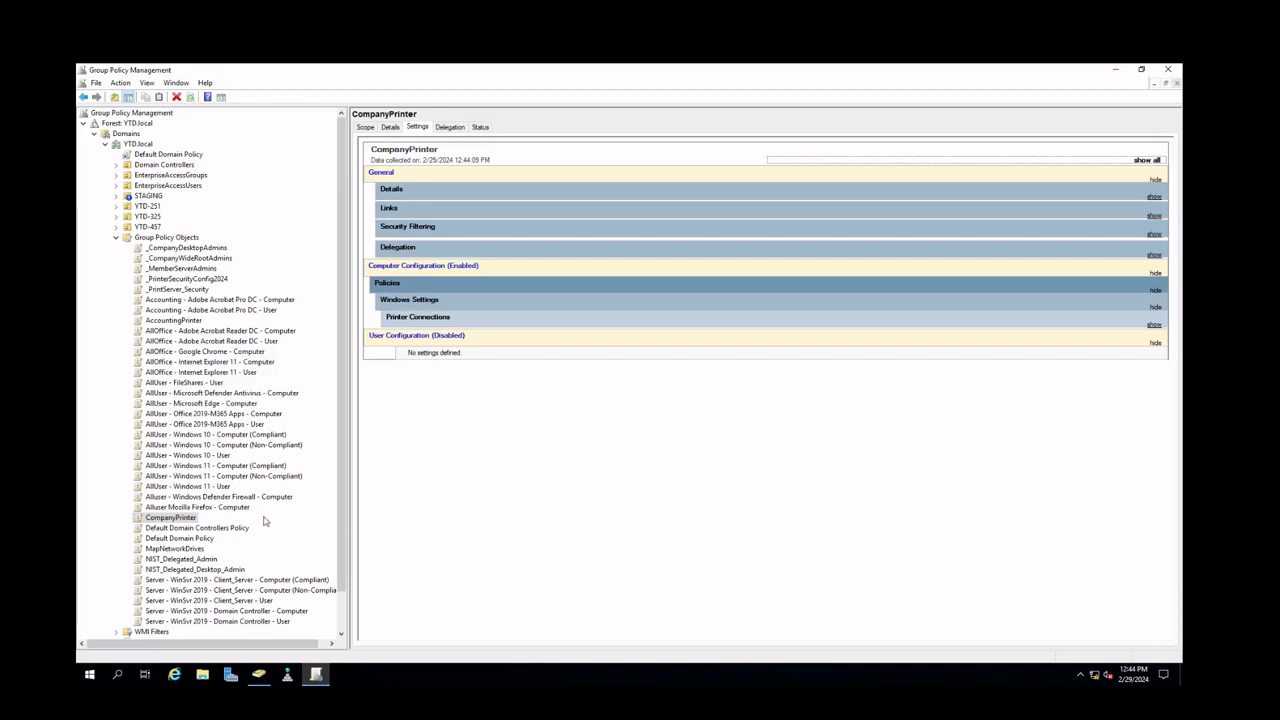
click(1145, 160)
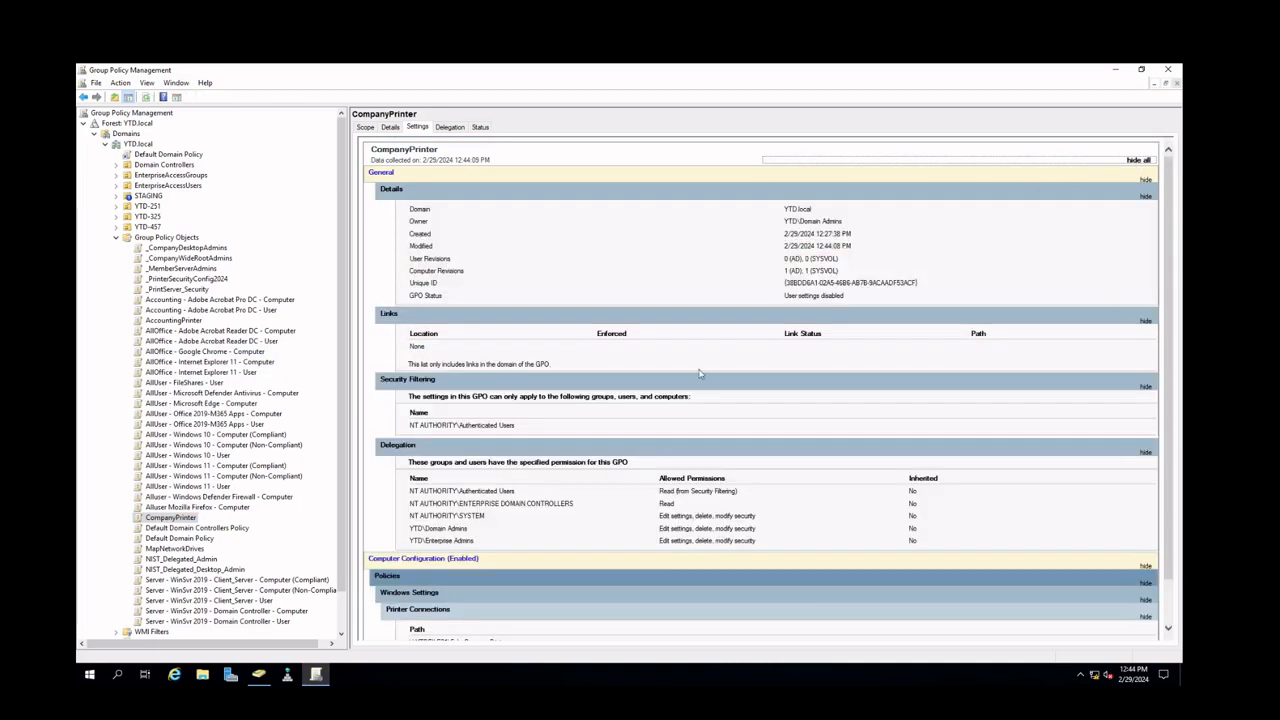
scroll(690, 383, down, 1)
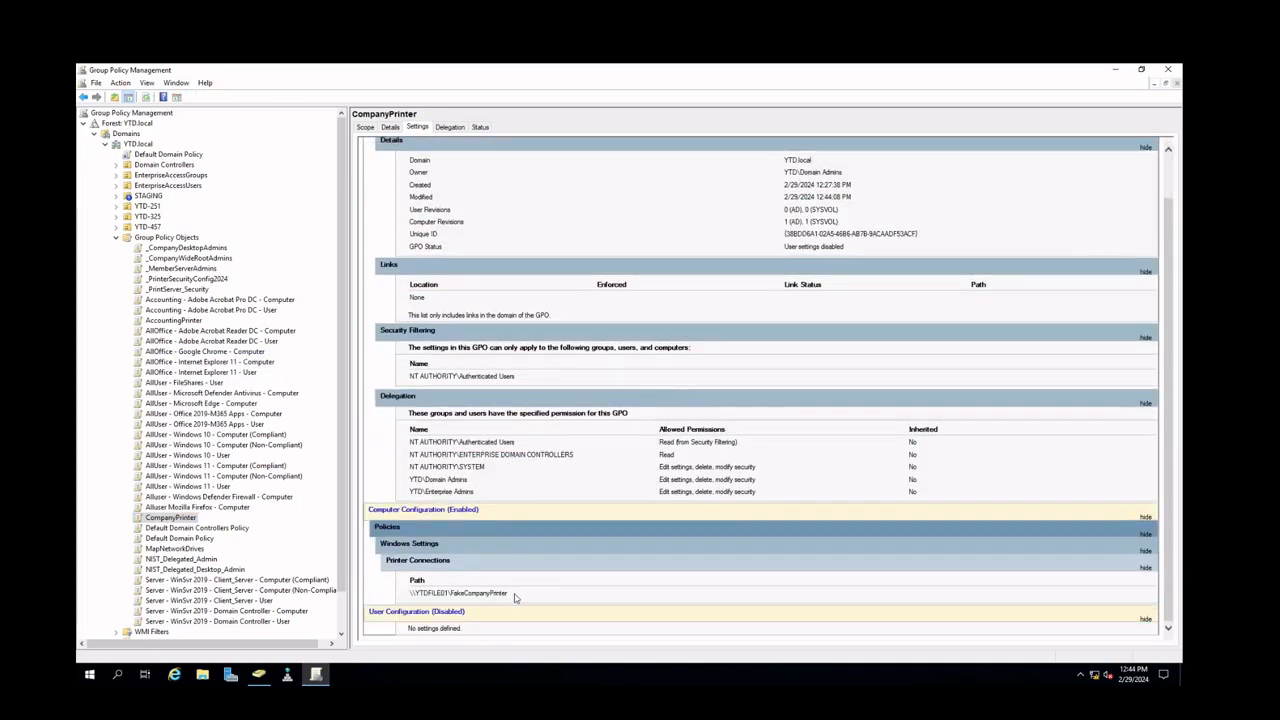
drag(515, 597, 409, 597)
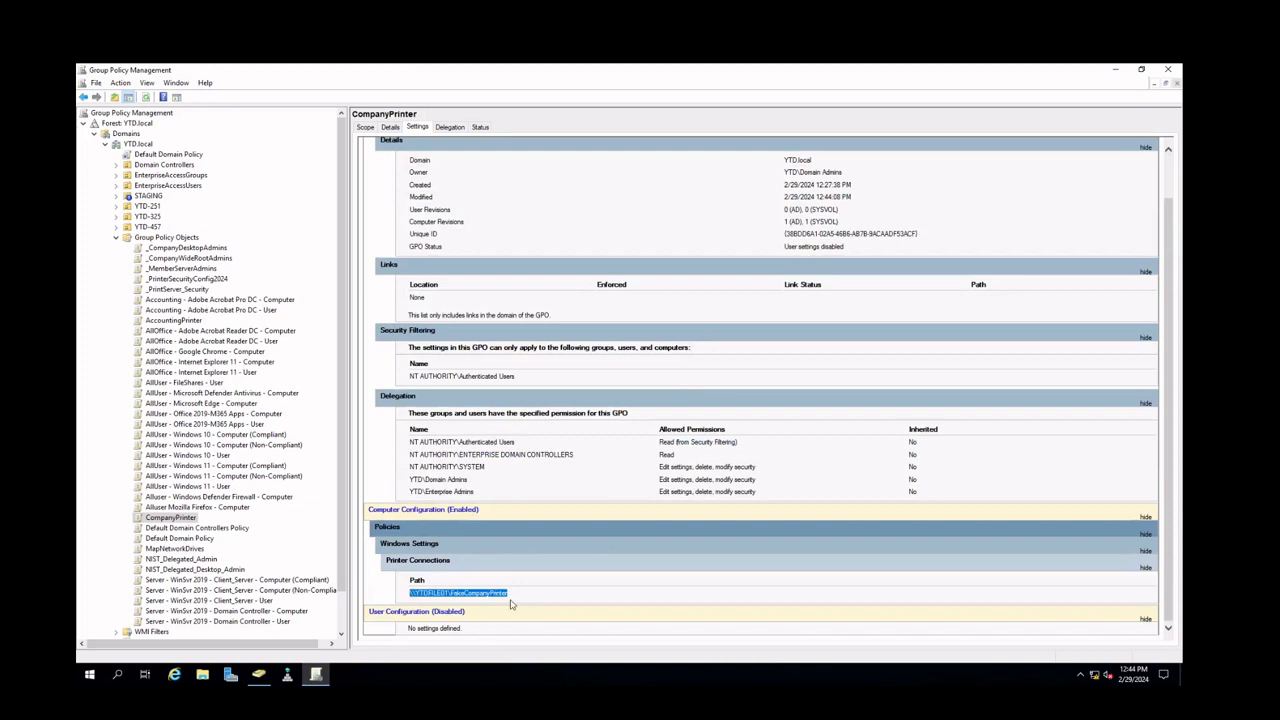
Link the existing CompanyPrinter GPO to the Computers OU under YTD-251 > Non-Administrative
click(194, 521)
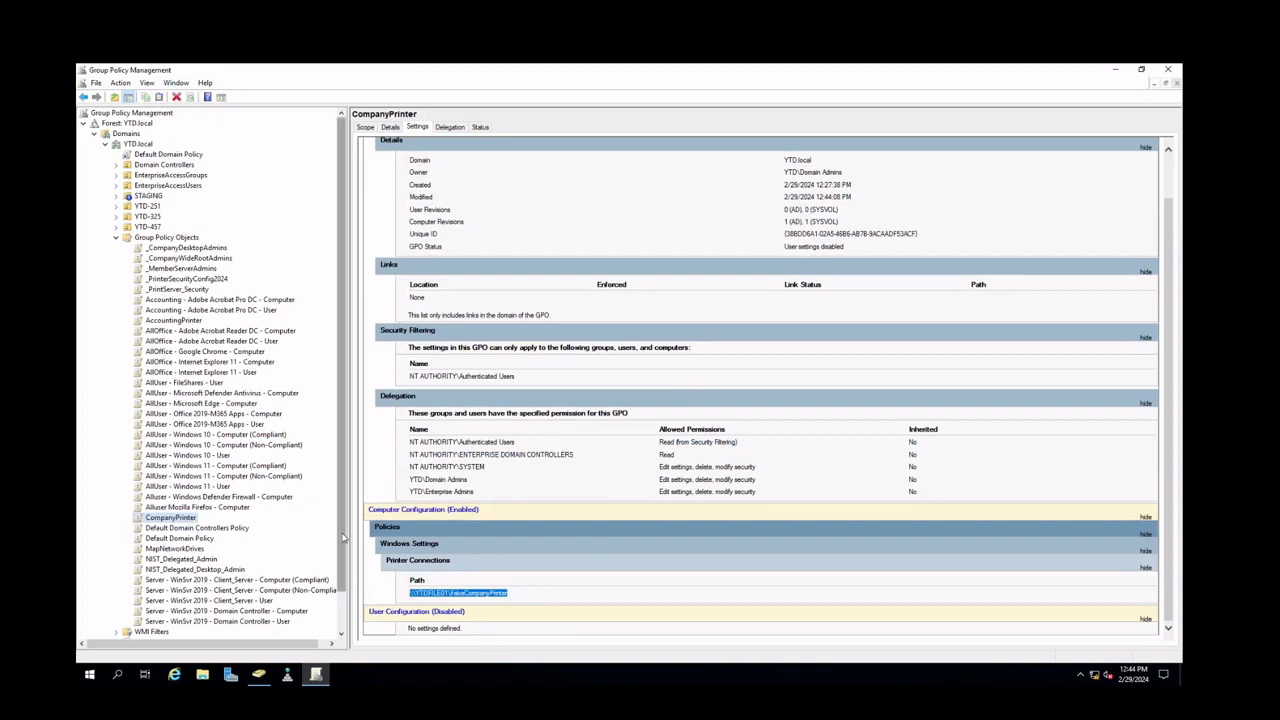
click(120, 239)
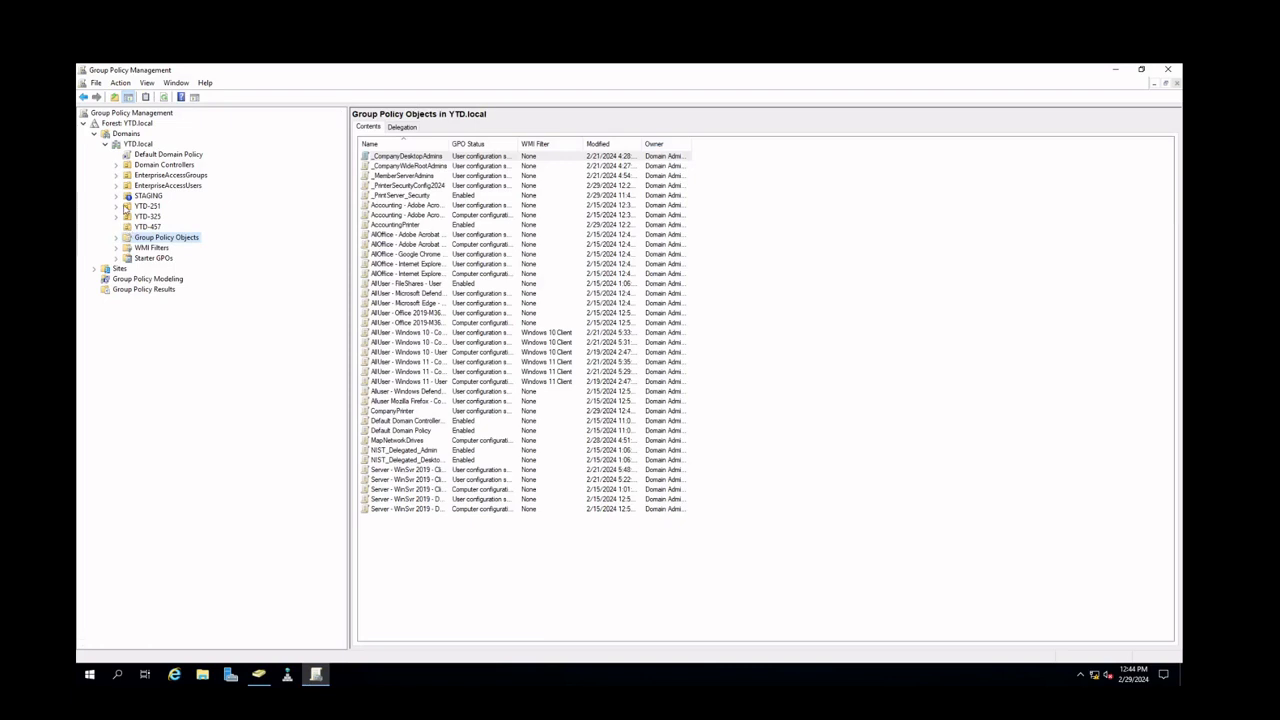
click(120, 206)
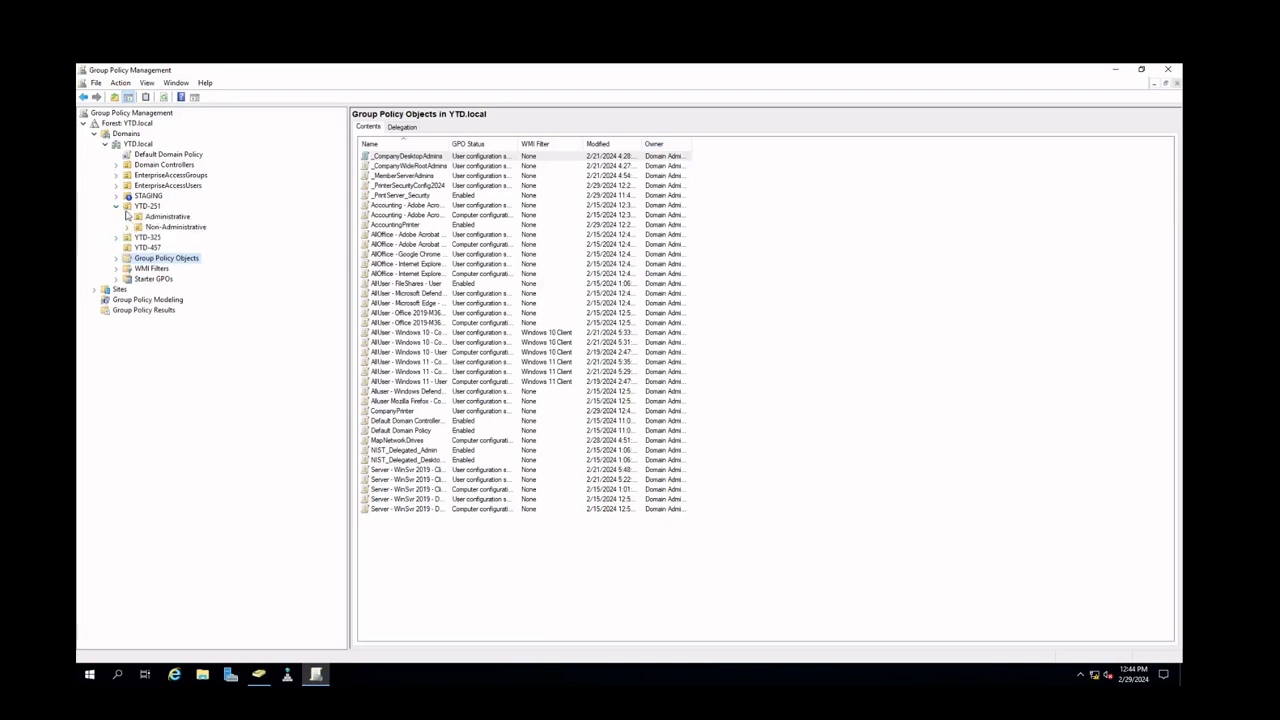
click(127, 227)
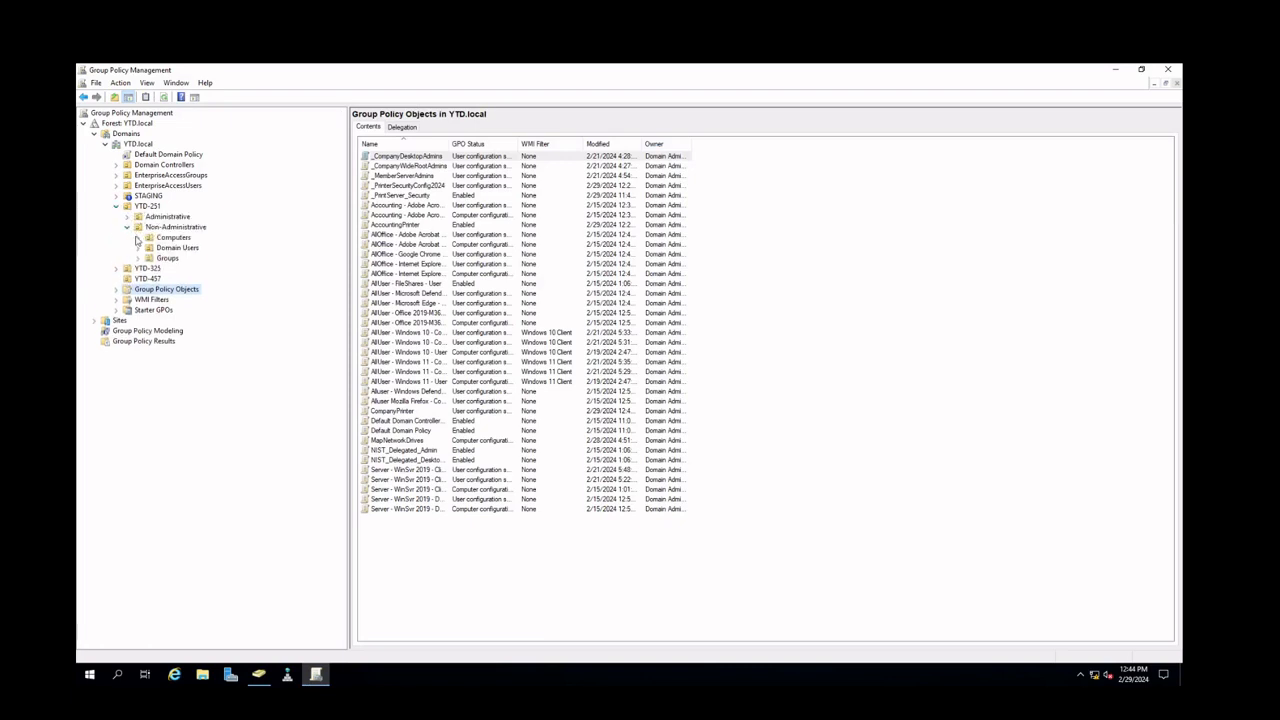
click(138, 239)
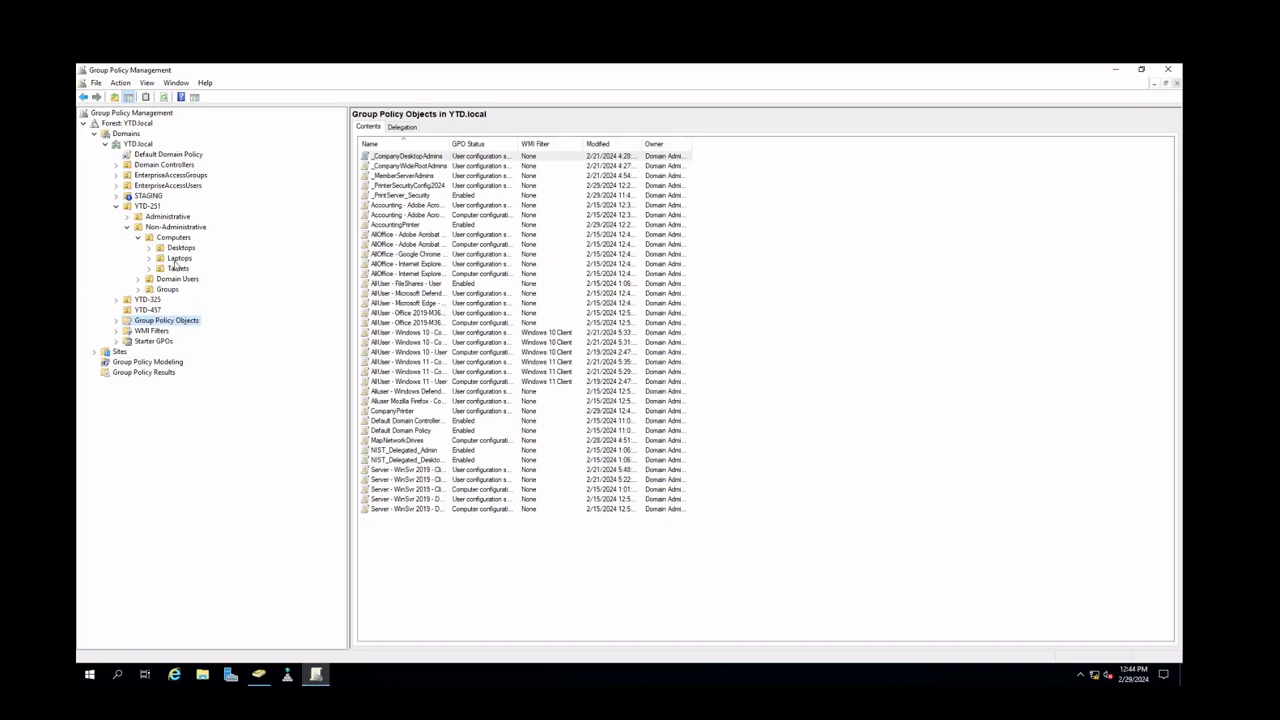
right_click(172, 241)
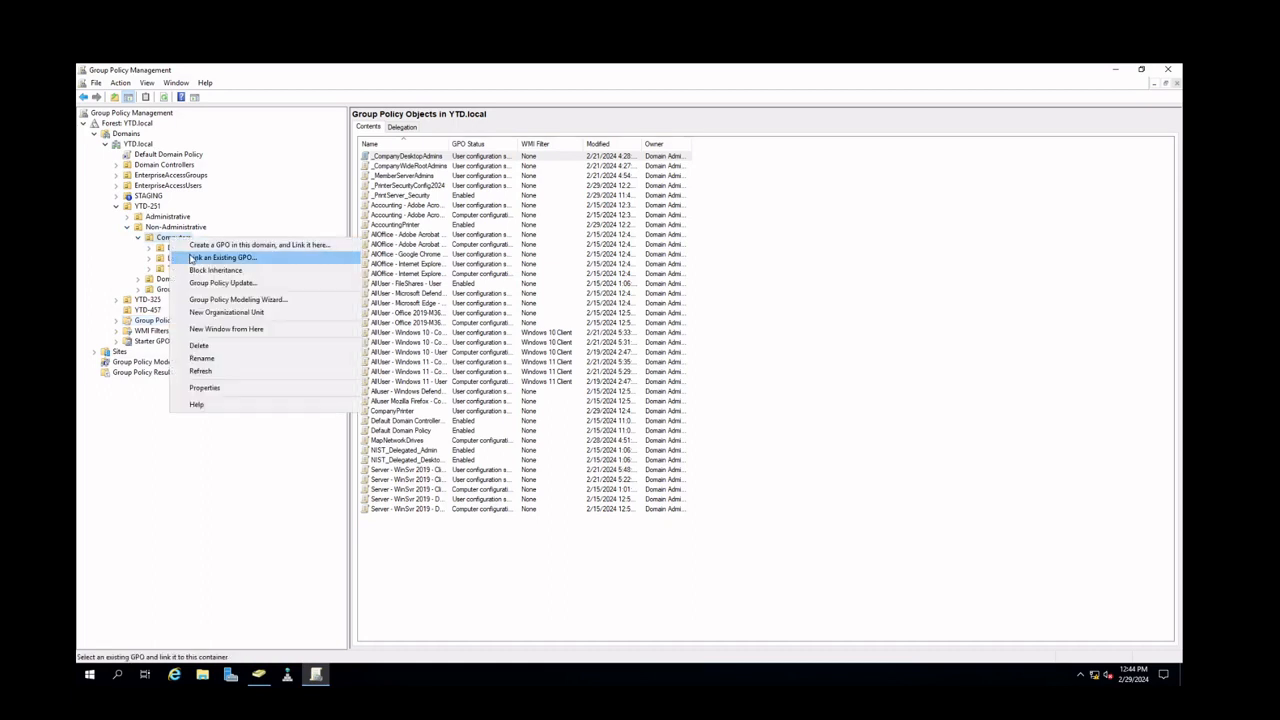
click(195, 261)
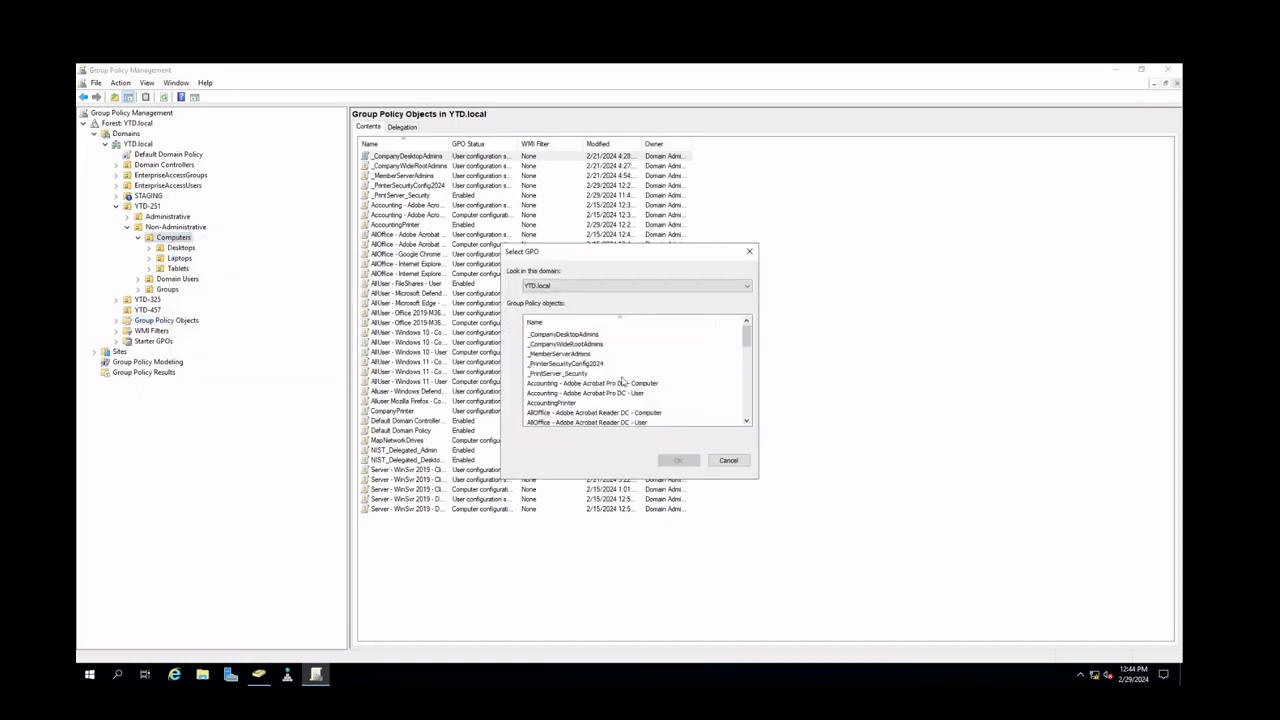
scroll(622, 378, down, 5)
scroll(622, 378, down, 5)
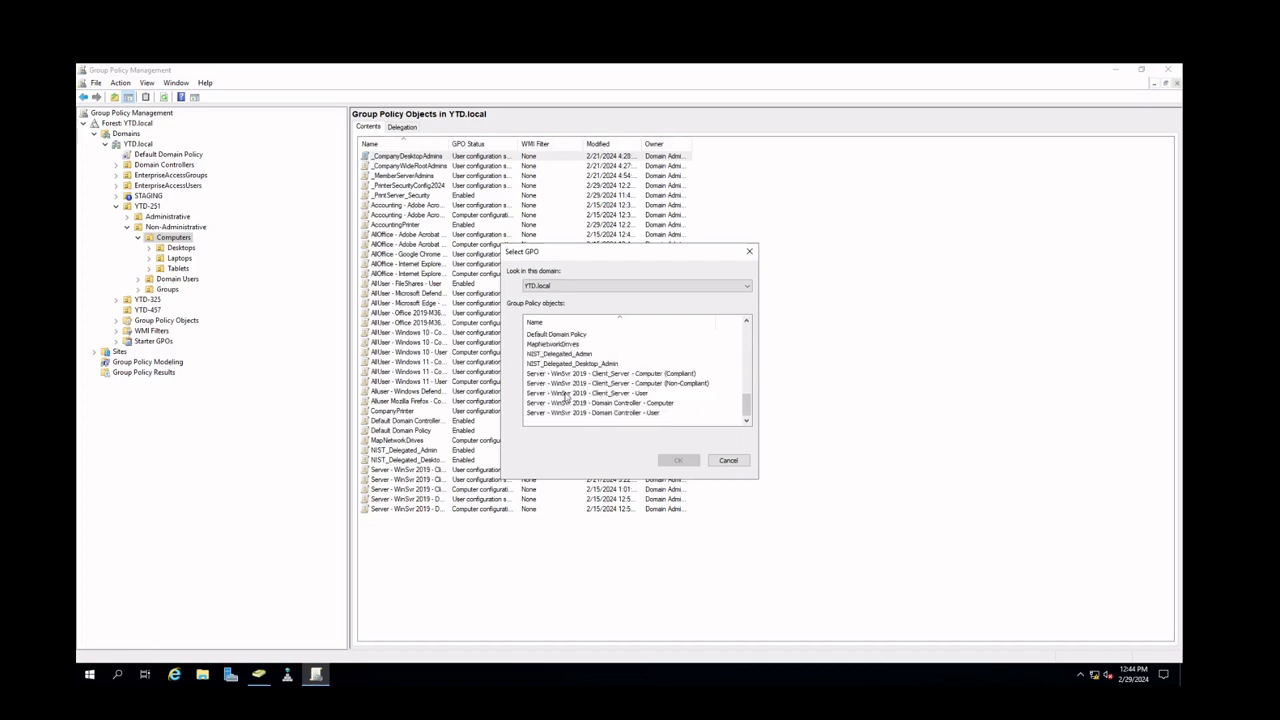
scroll(565, 385, up, 1)
click(556, 345)
click(674, 461)
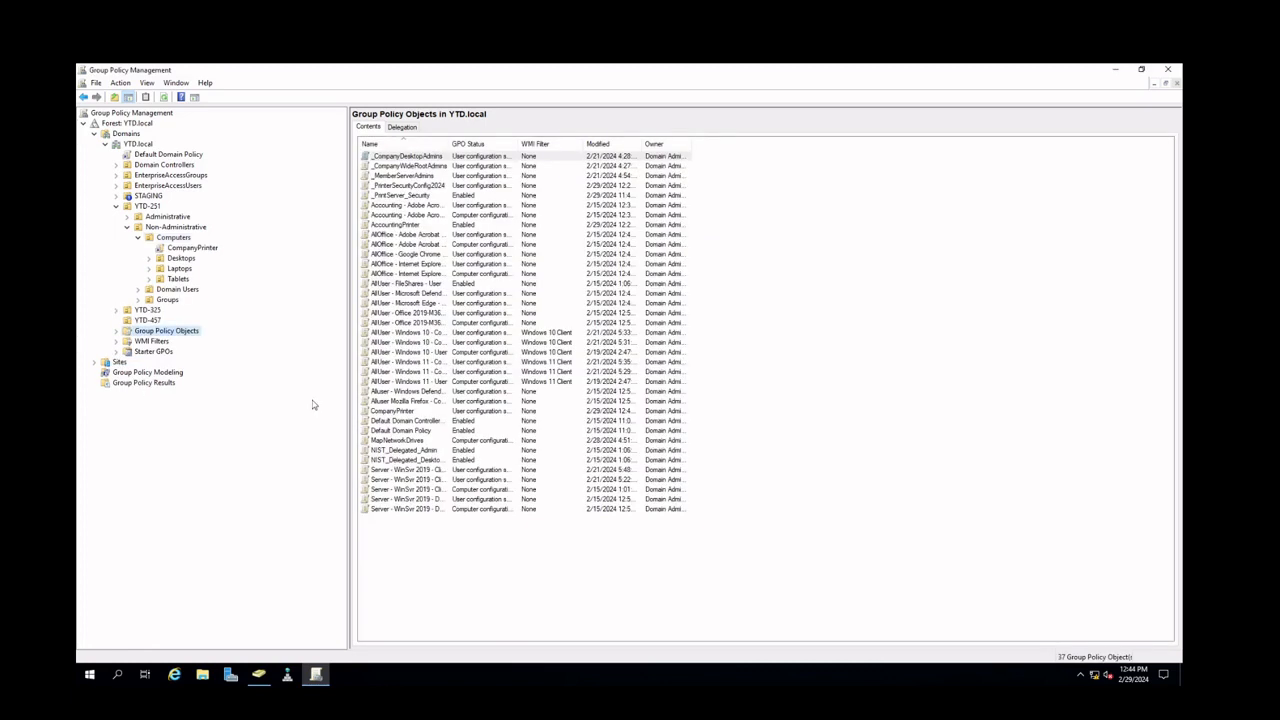
Review the CompanyPrinter link's scope and expand the WMI Filters container
click(193, 249)
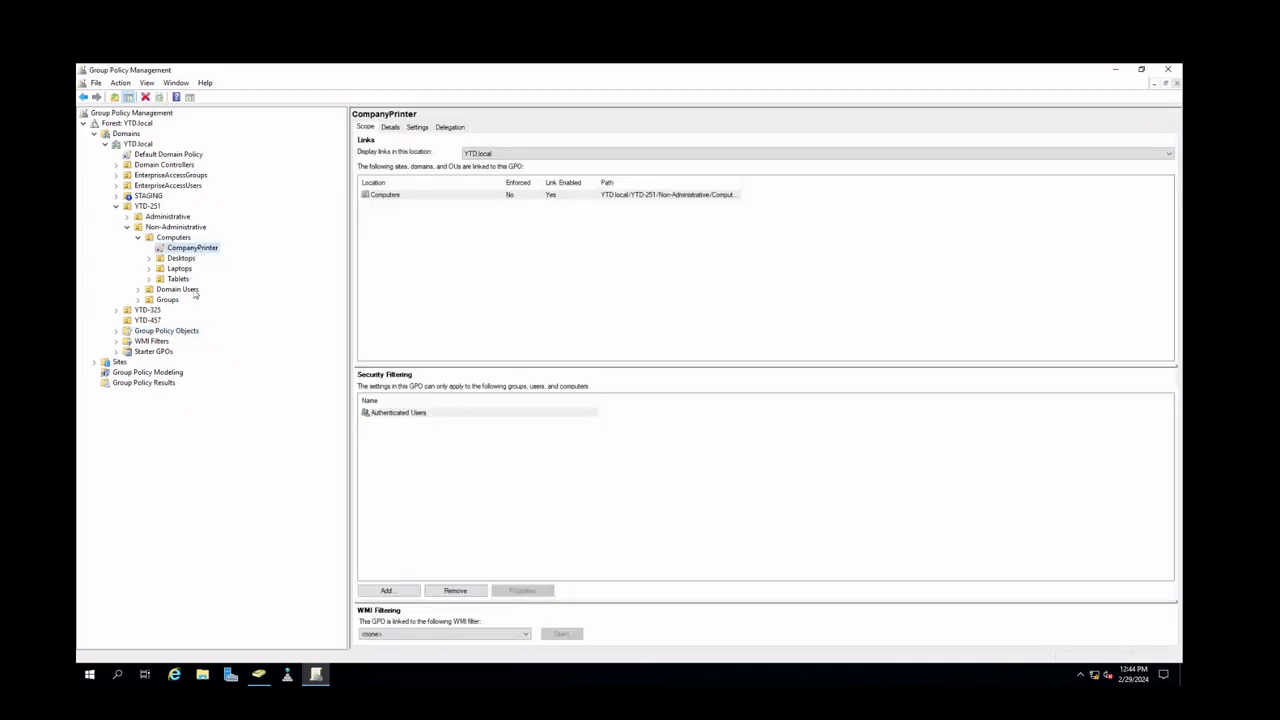
click(116, 341)
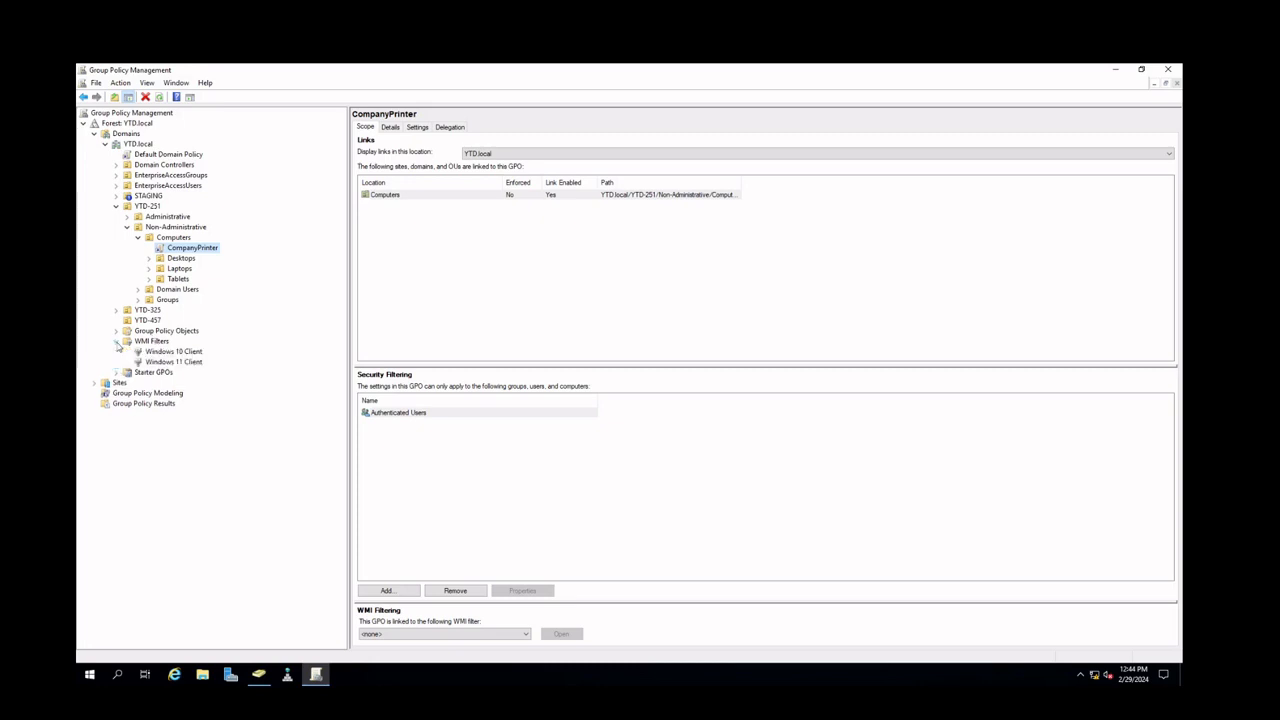
Examine the Windows 10 Client and Windows 11 Client WMI filters and the WMI filter choices for the CompanyPrinter GPO
click(166, 352)
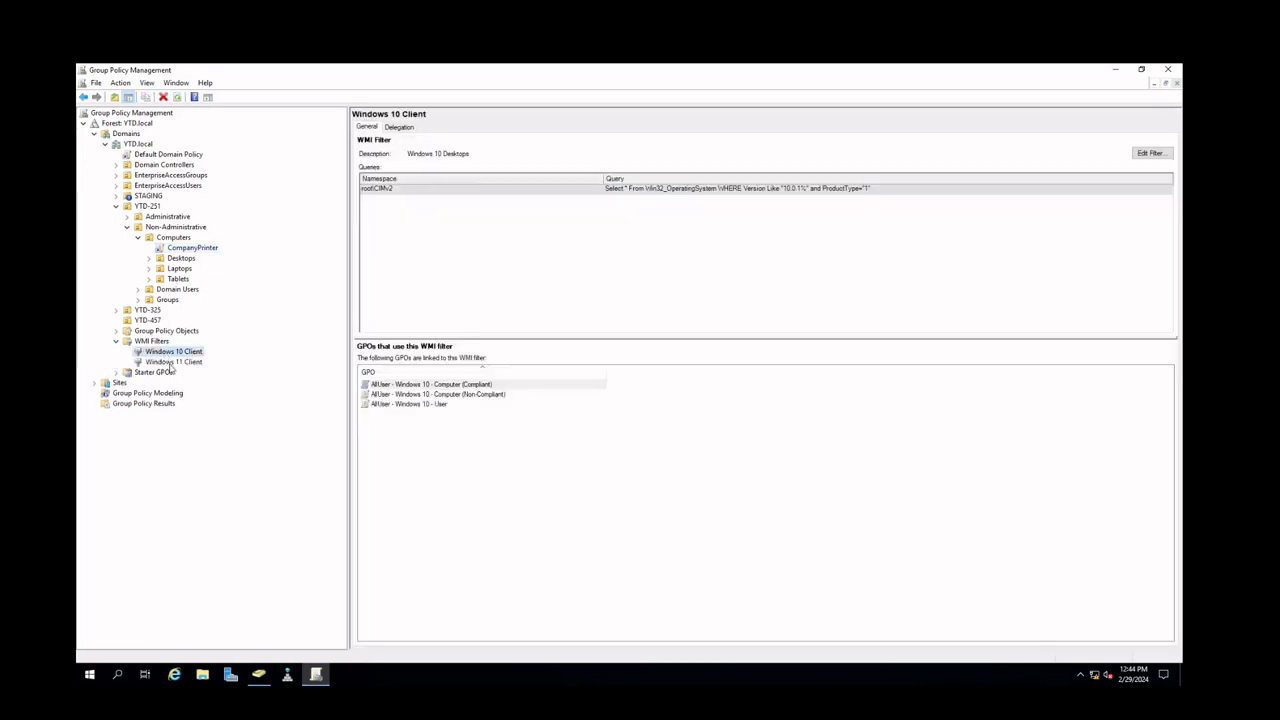
click(171, 362)
click(168, 354)
click(184, 363)
click(180, 354)
click(184, 251)
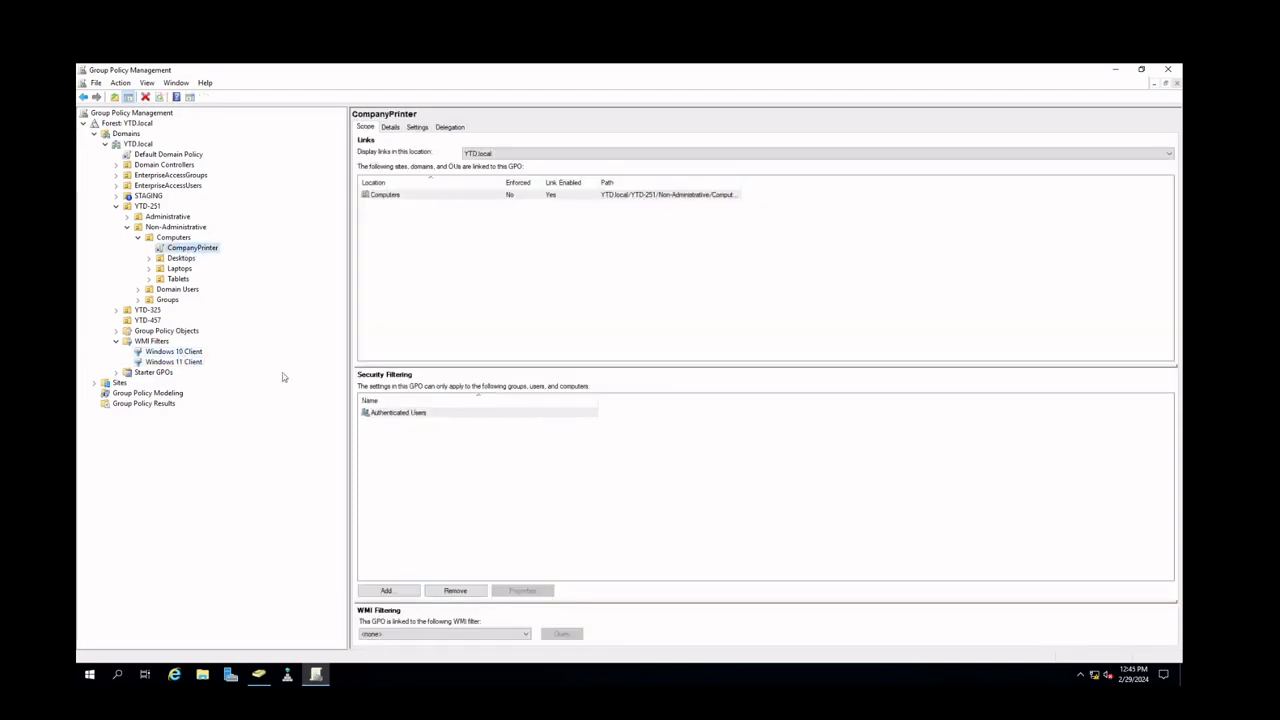
click(416, 636)
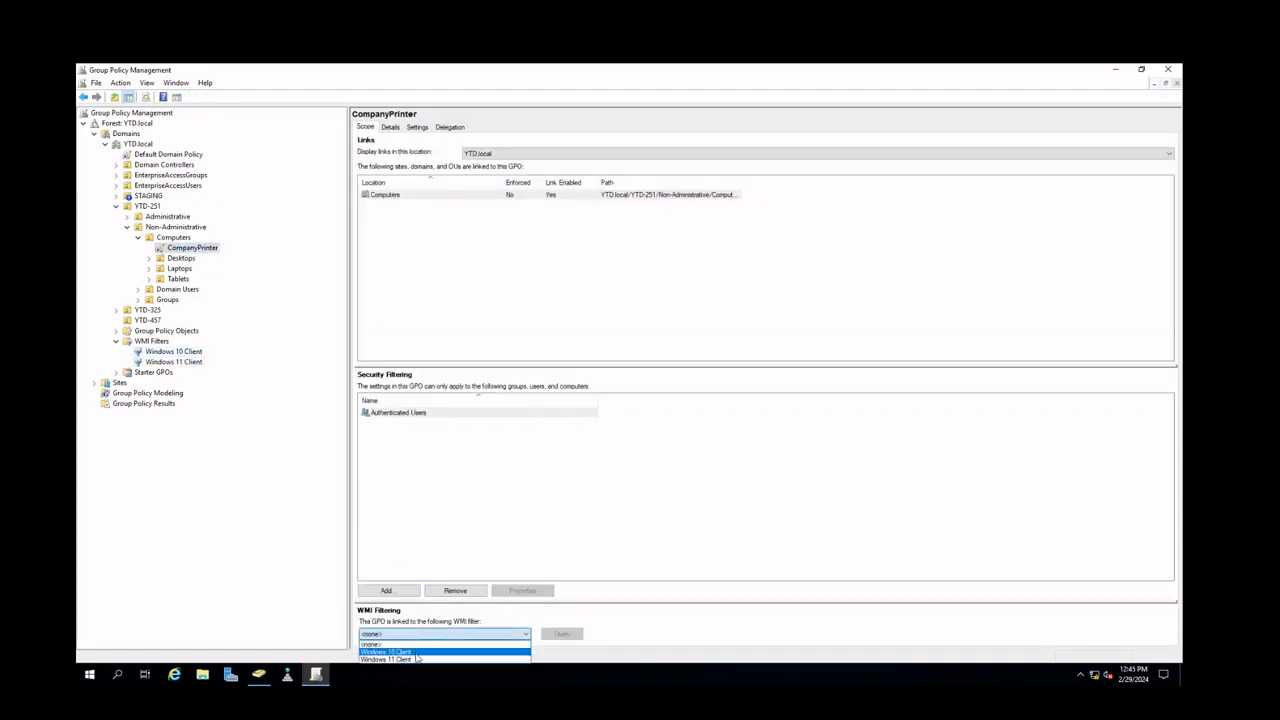
click(253, 575)
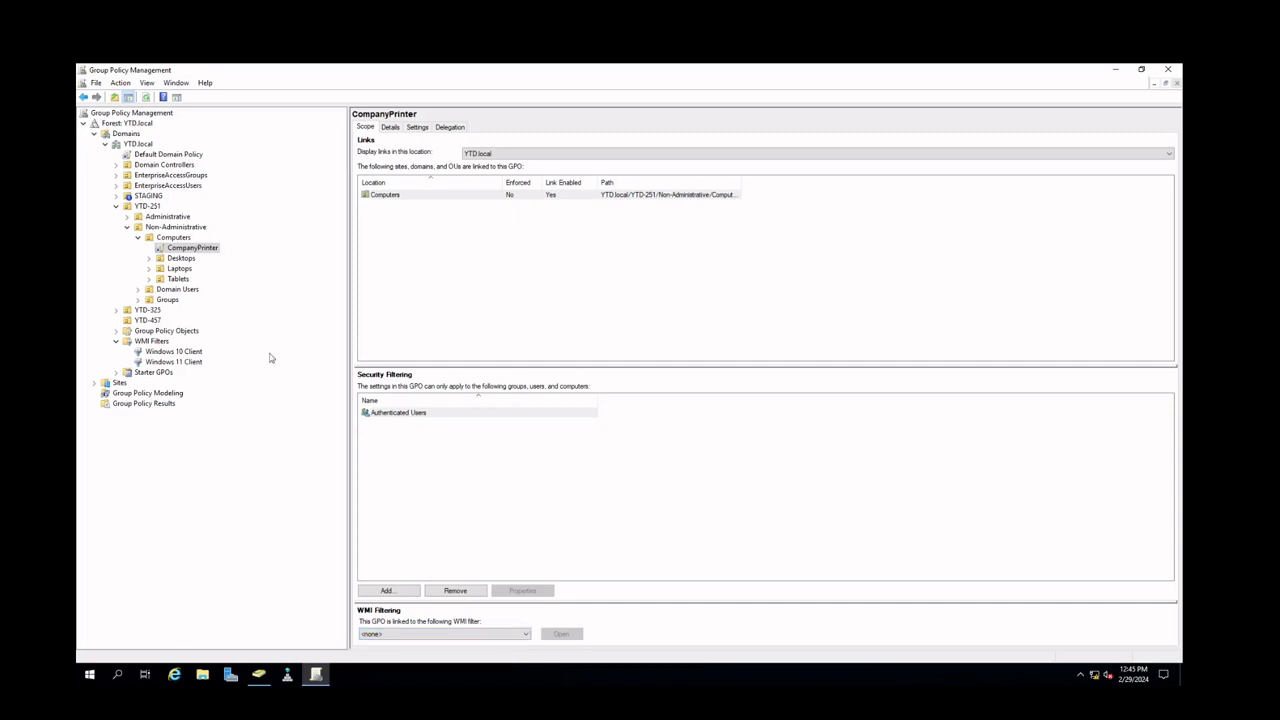
click(423, 633)
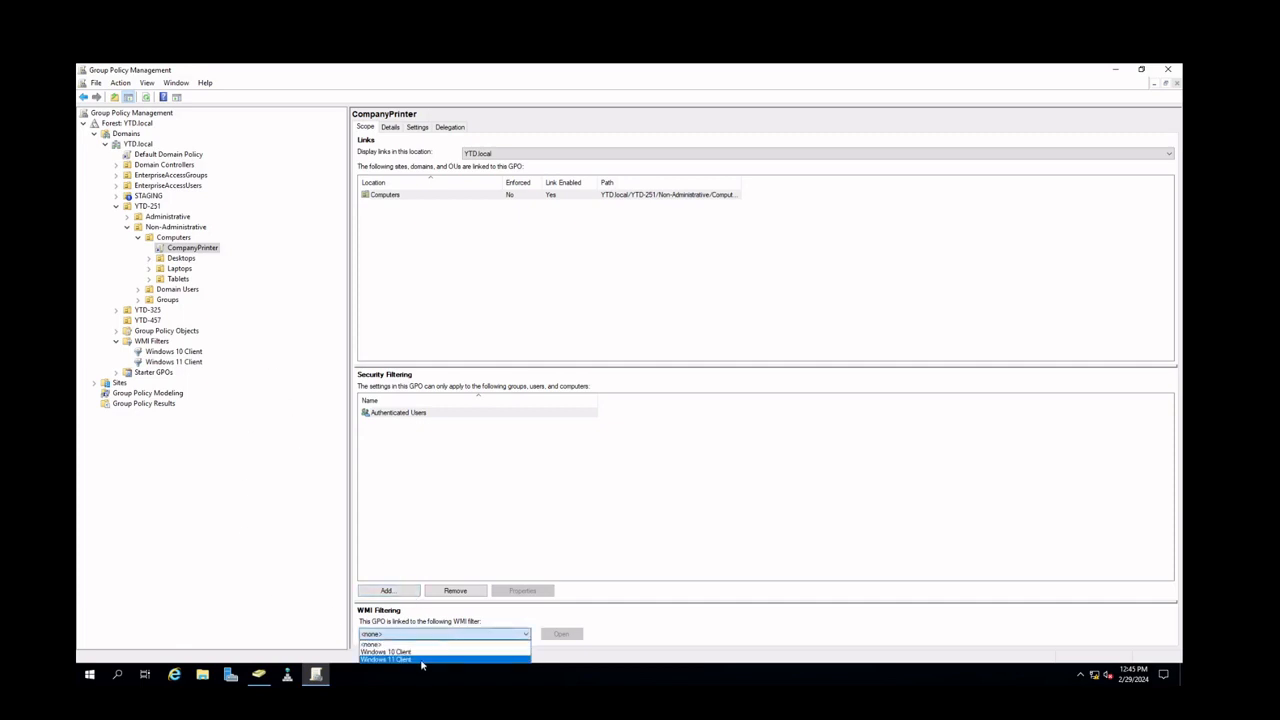
click(266, 357)
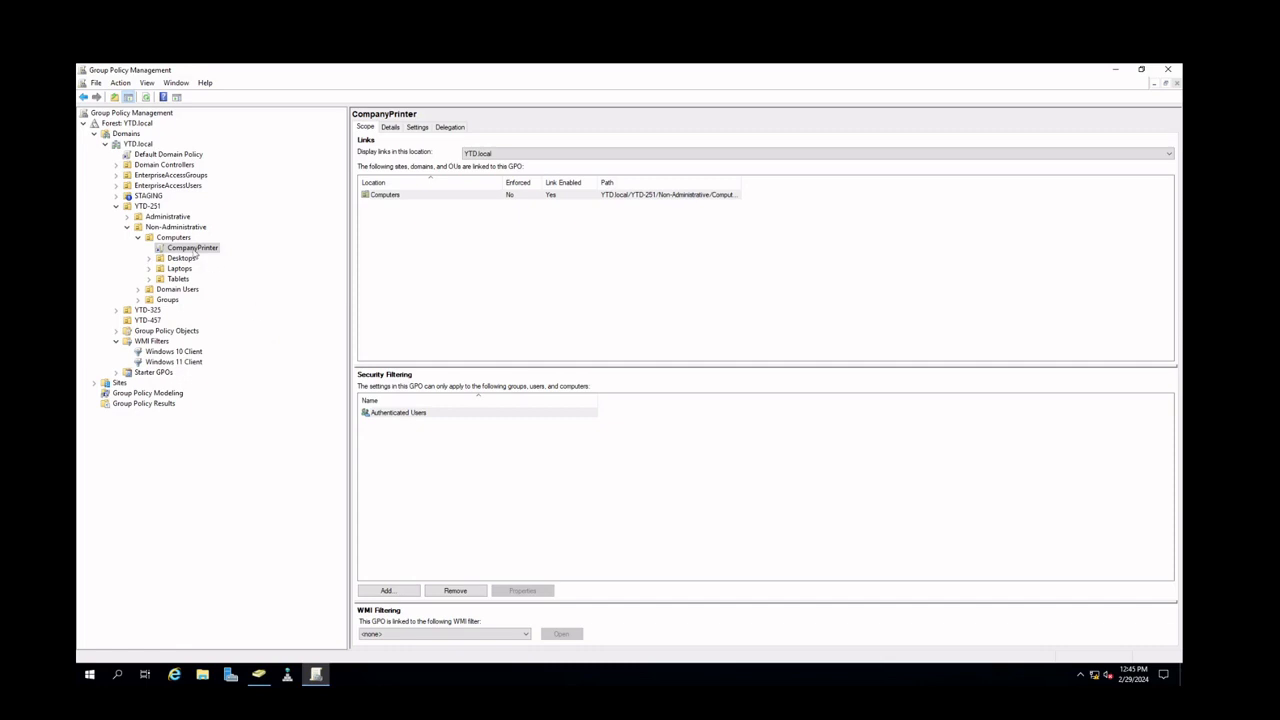
click(437, 636)
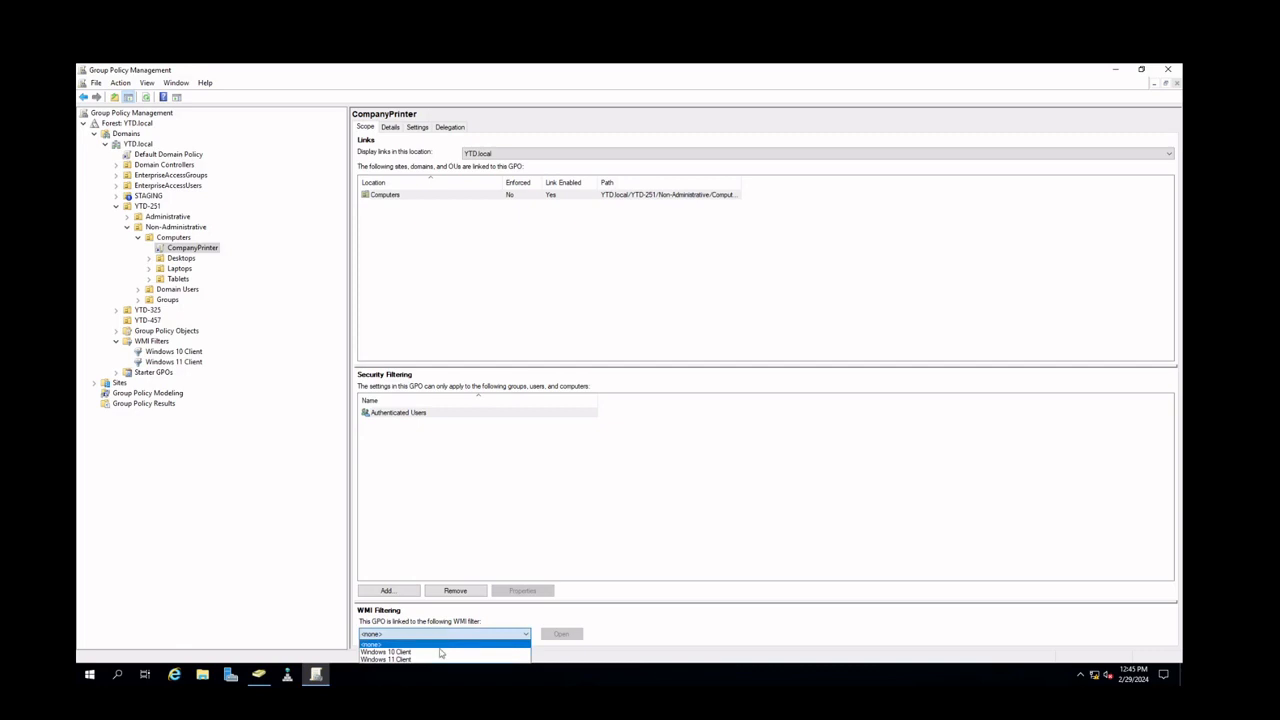
click(266, 436)
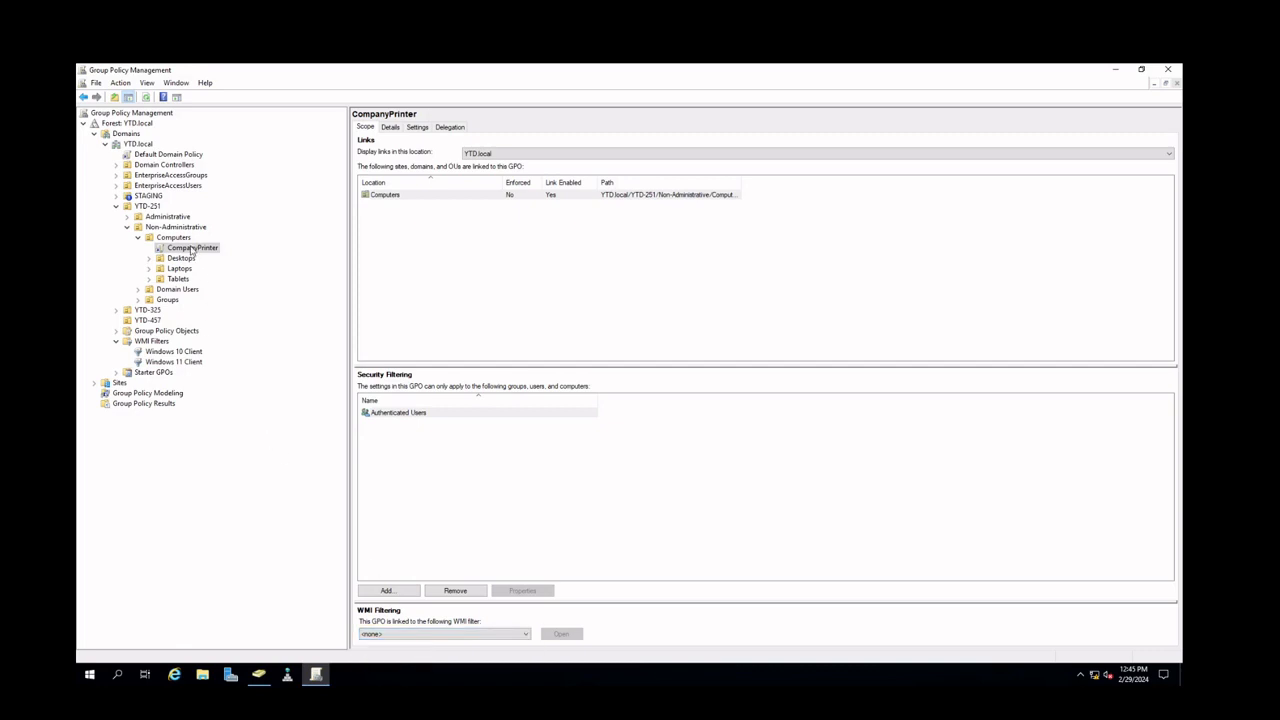
click(440, 511)
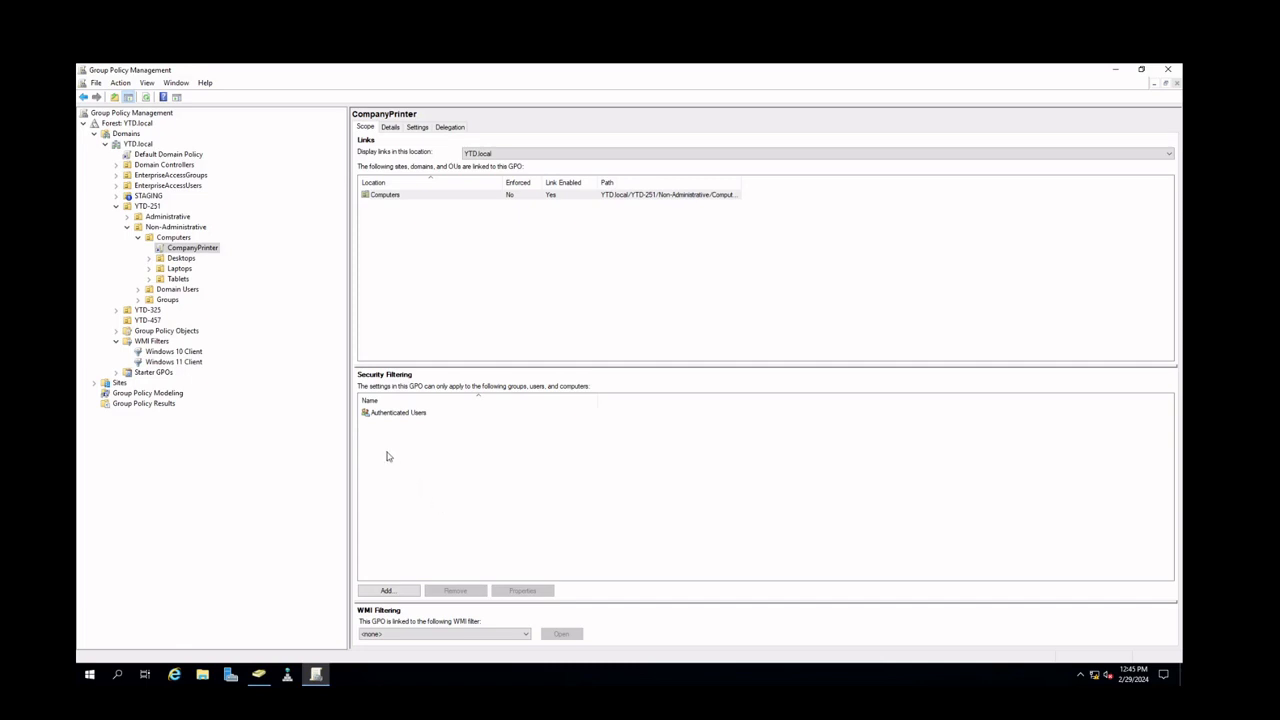
Remove Authenticated Users from the CompanyPrinter GPO's security filtering
click(388, 414)
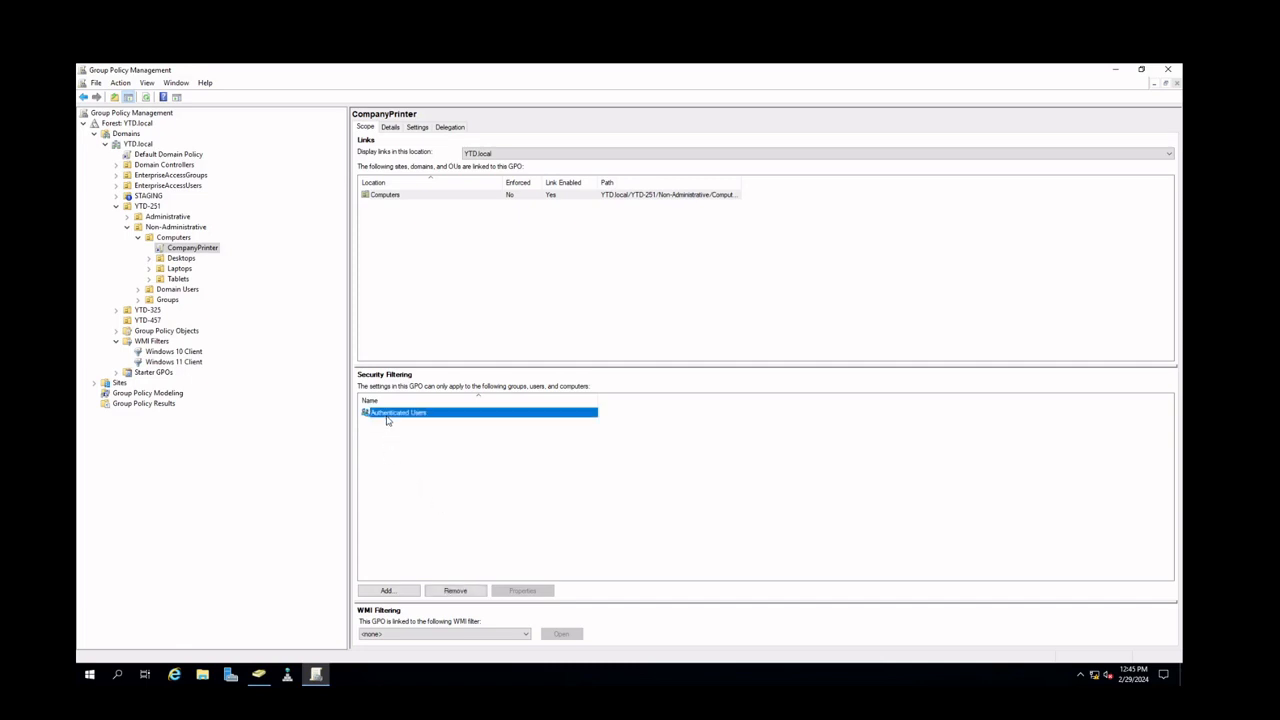
click(455, 591)
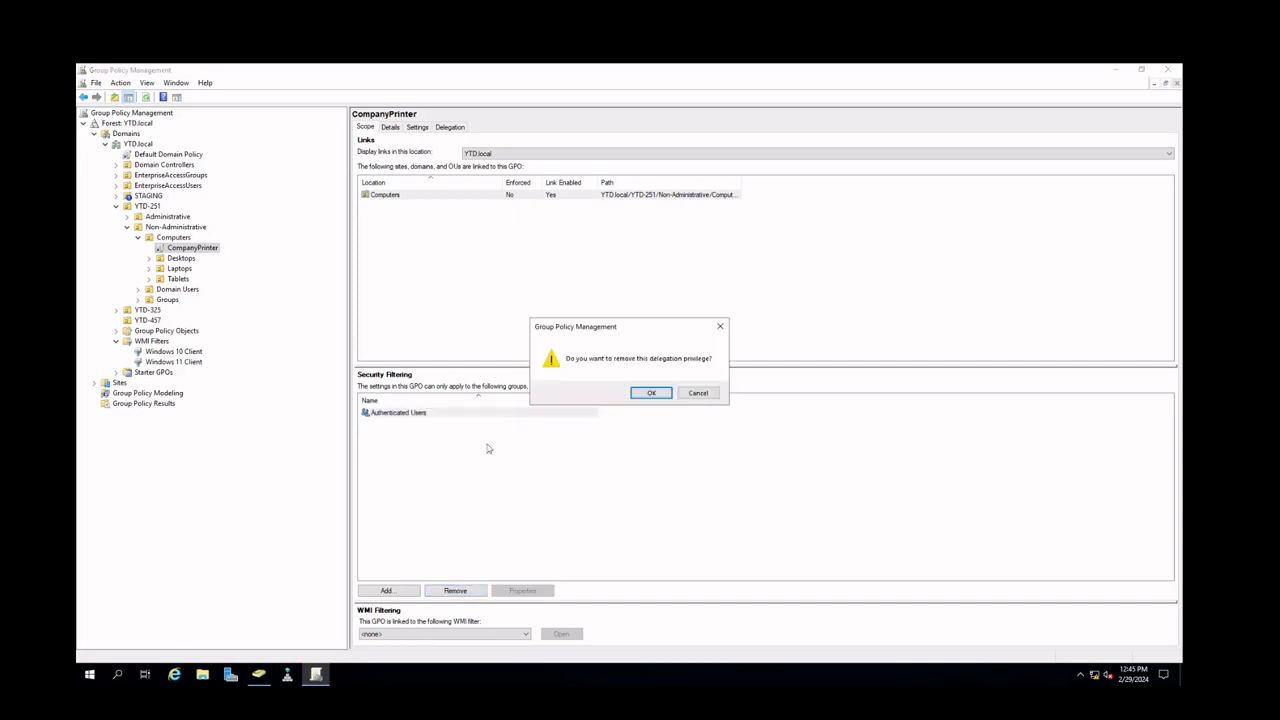
click(656, 395)
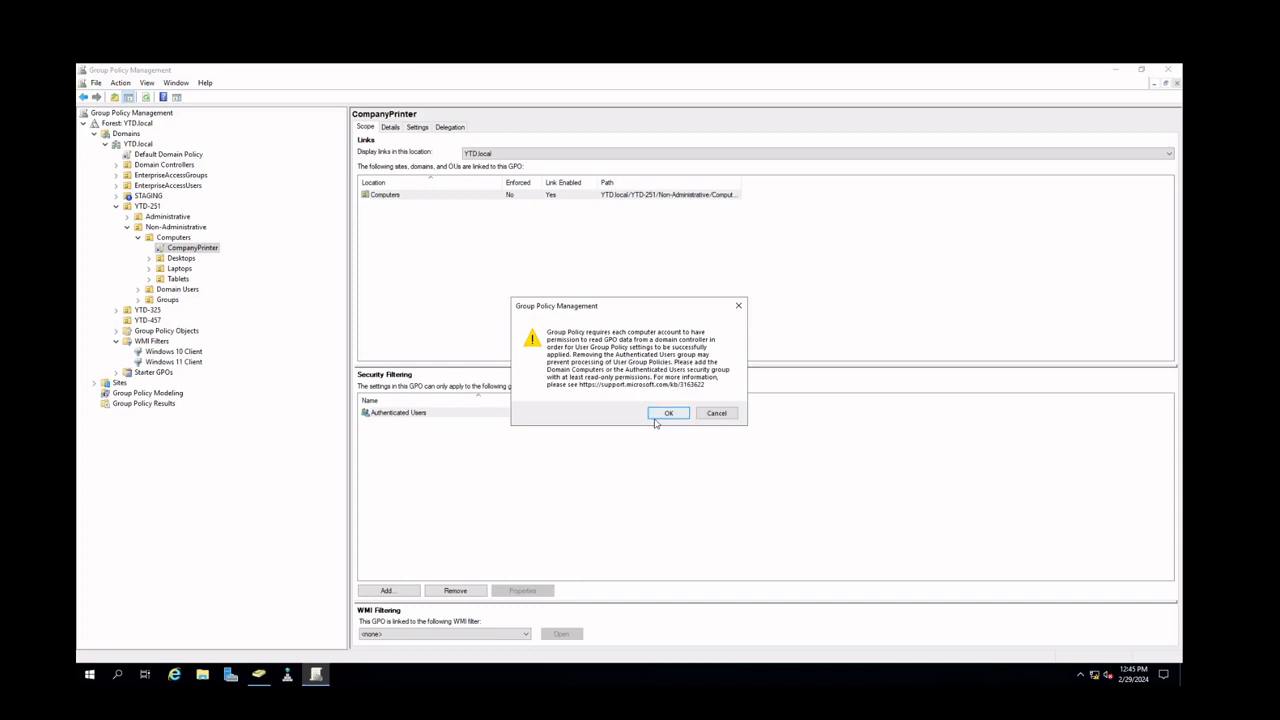
click(656, 420)
Add the CompanyPrintUsers group to the CompanyPrinter GPO's security filtering
click(388, 590)
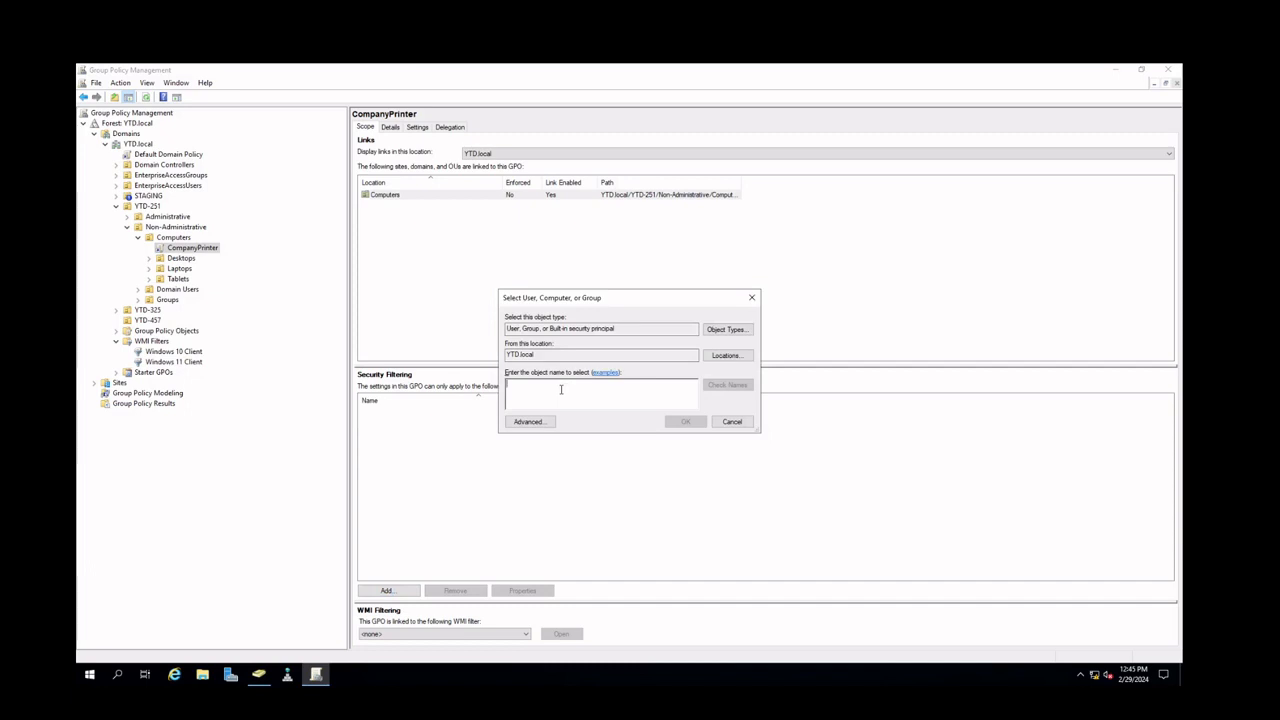
text(CompanyPr)
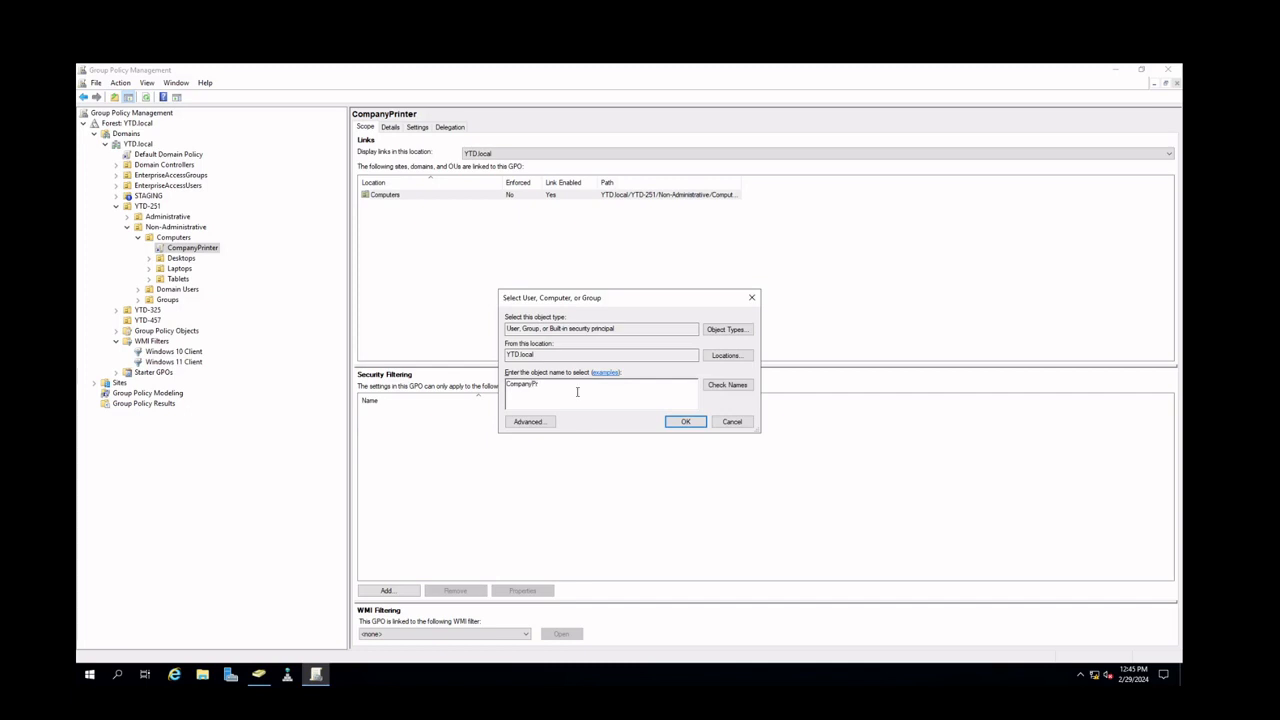
click(716, 386)
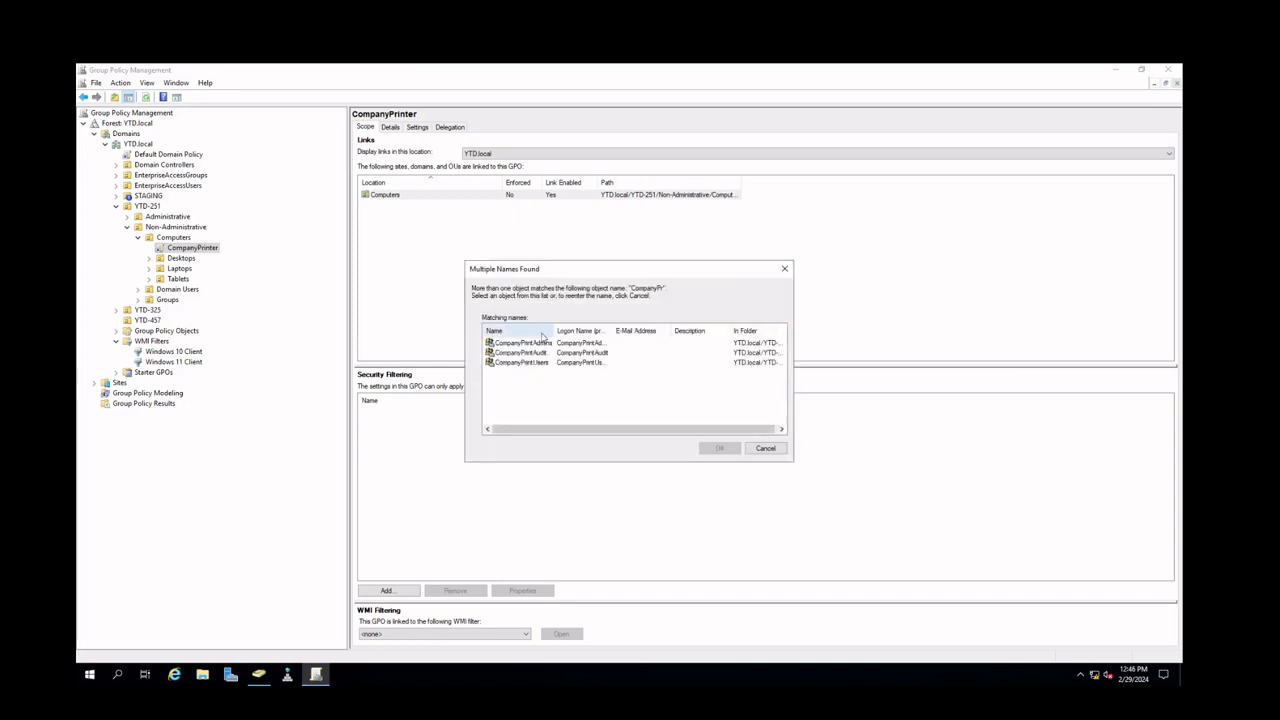
click(542, 362)
click(719, 449)
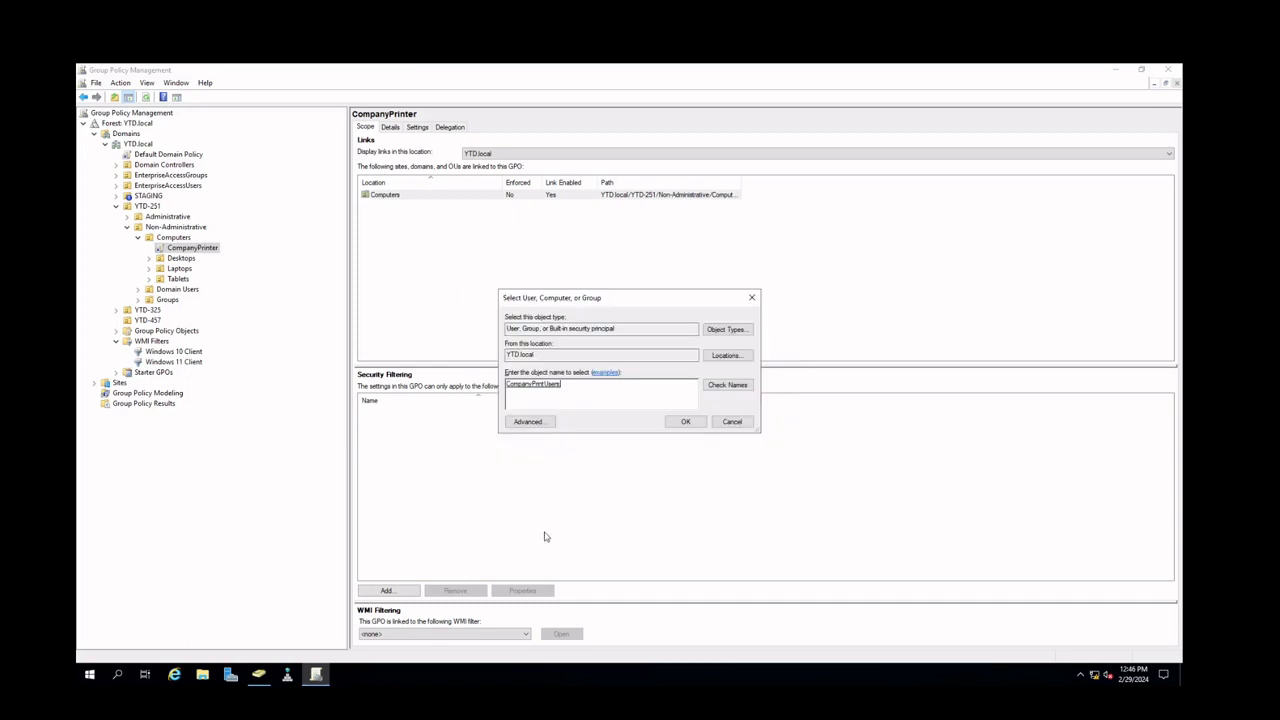
click(666, 428)
Add the CompanyPrintAdmins group to the CompanyPrinter GPO's security filtering
click(386, 591)
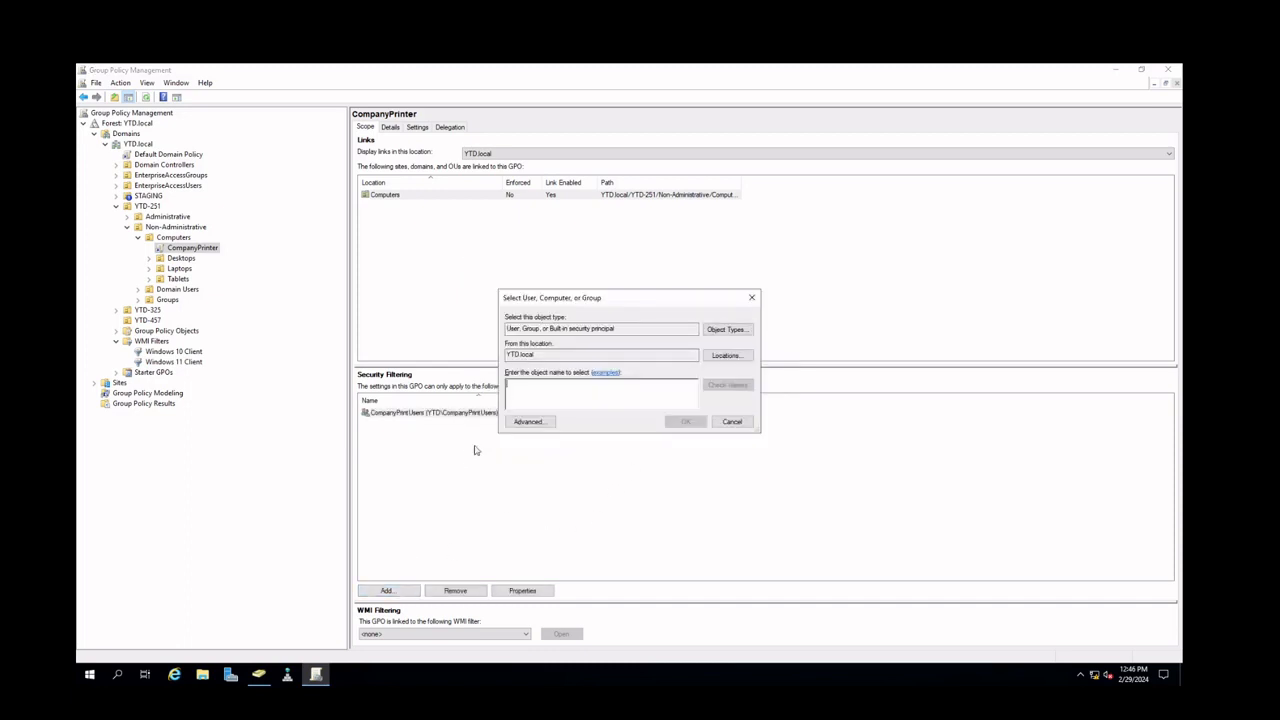
text(CompanyPrinters)
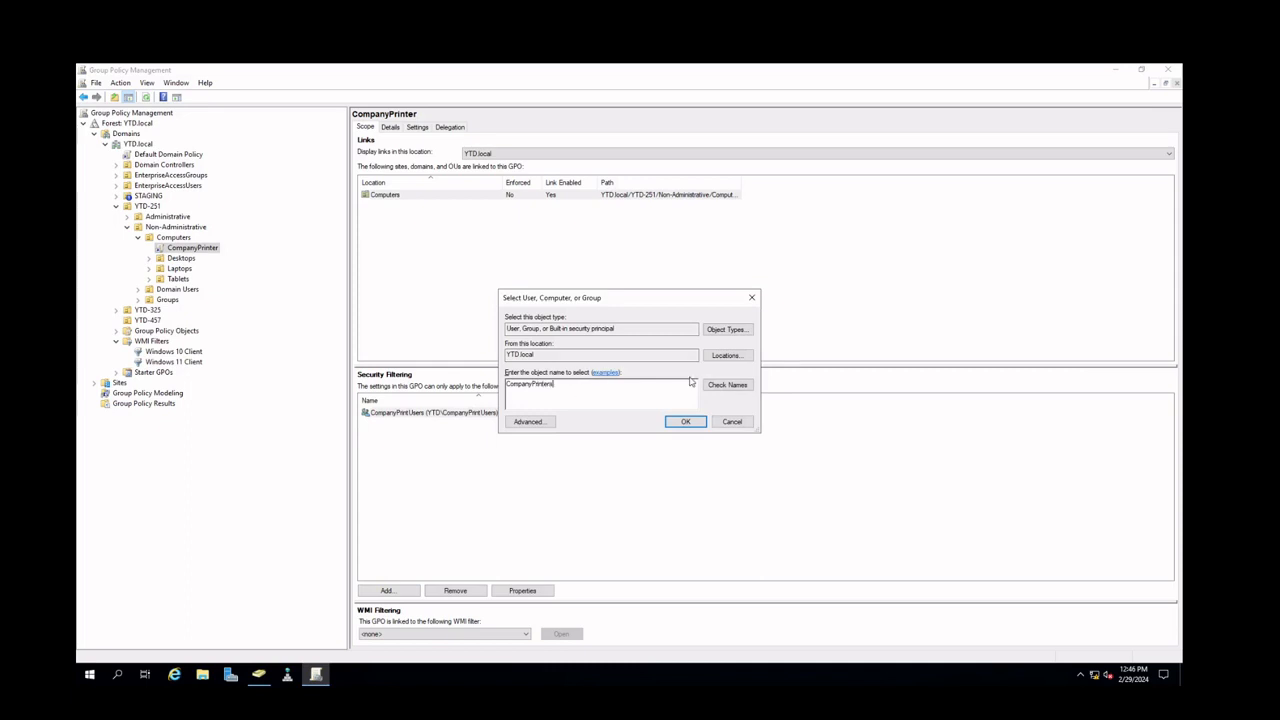
click(719, 384)
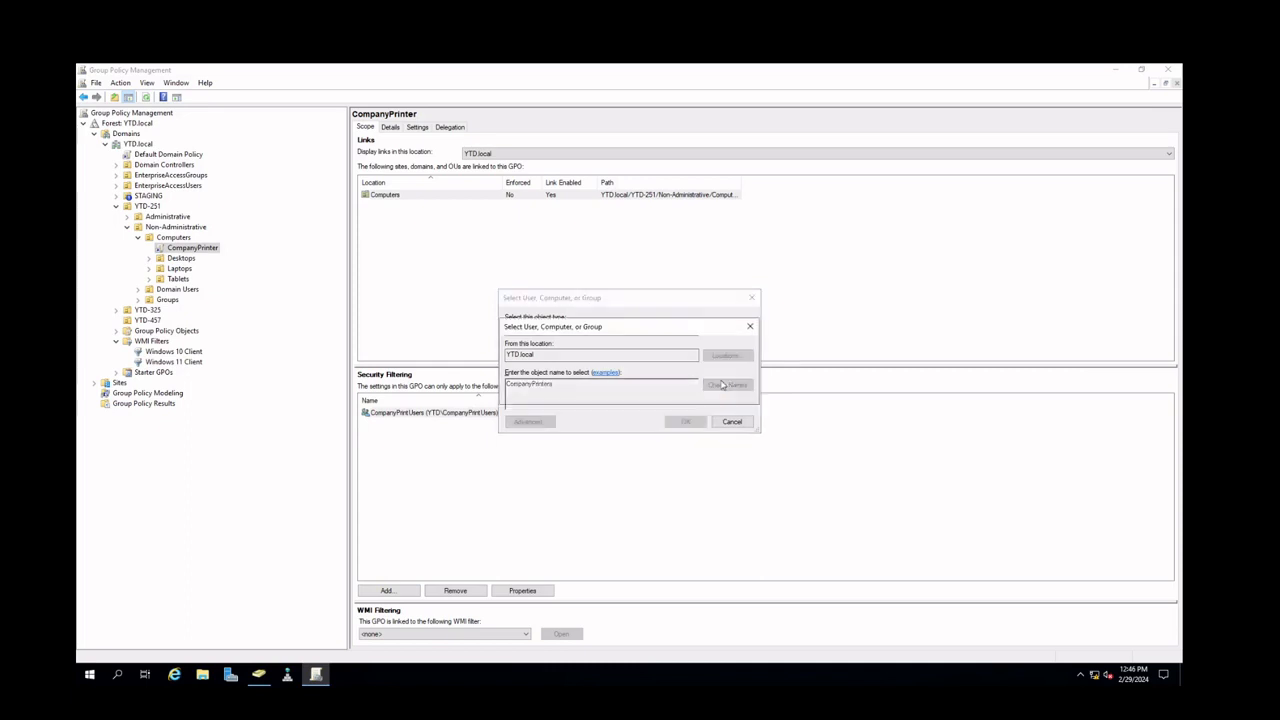
click(630, 391)
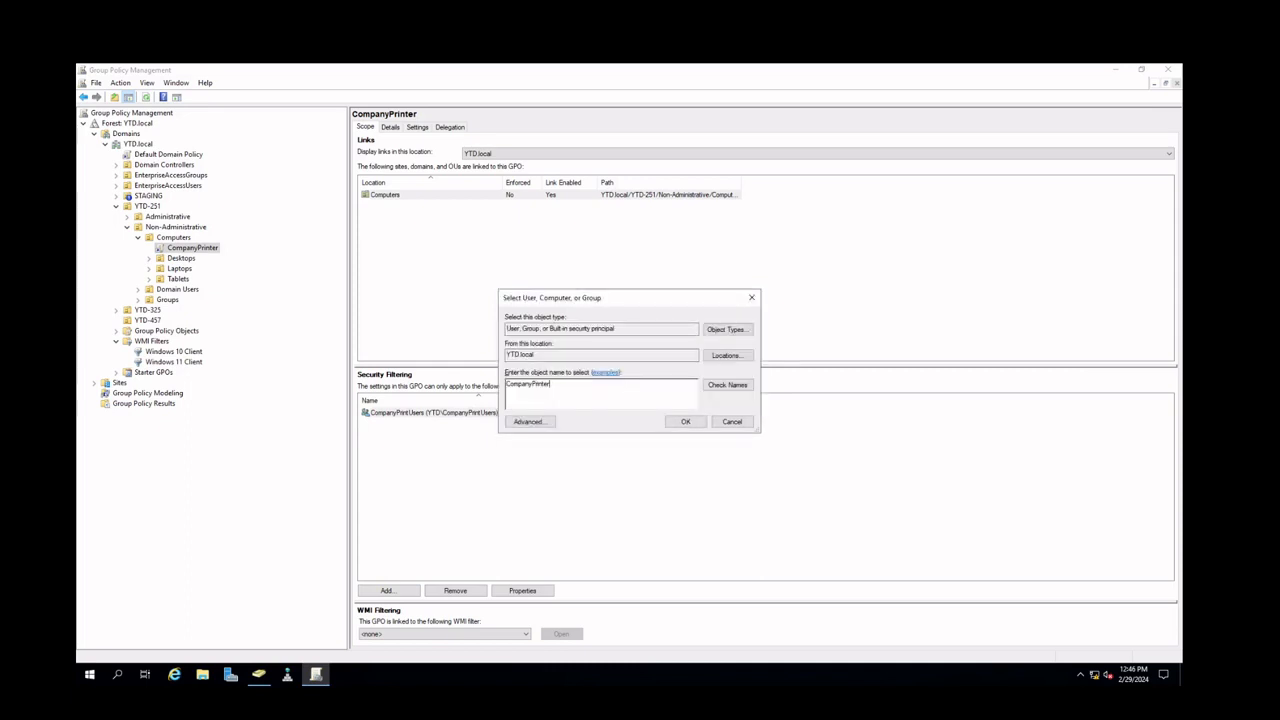
text(s)
click(727, 385)
click(629, 393)
key(BackSpace)
click(726, 384)
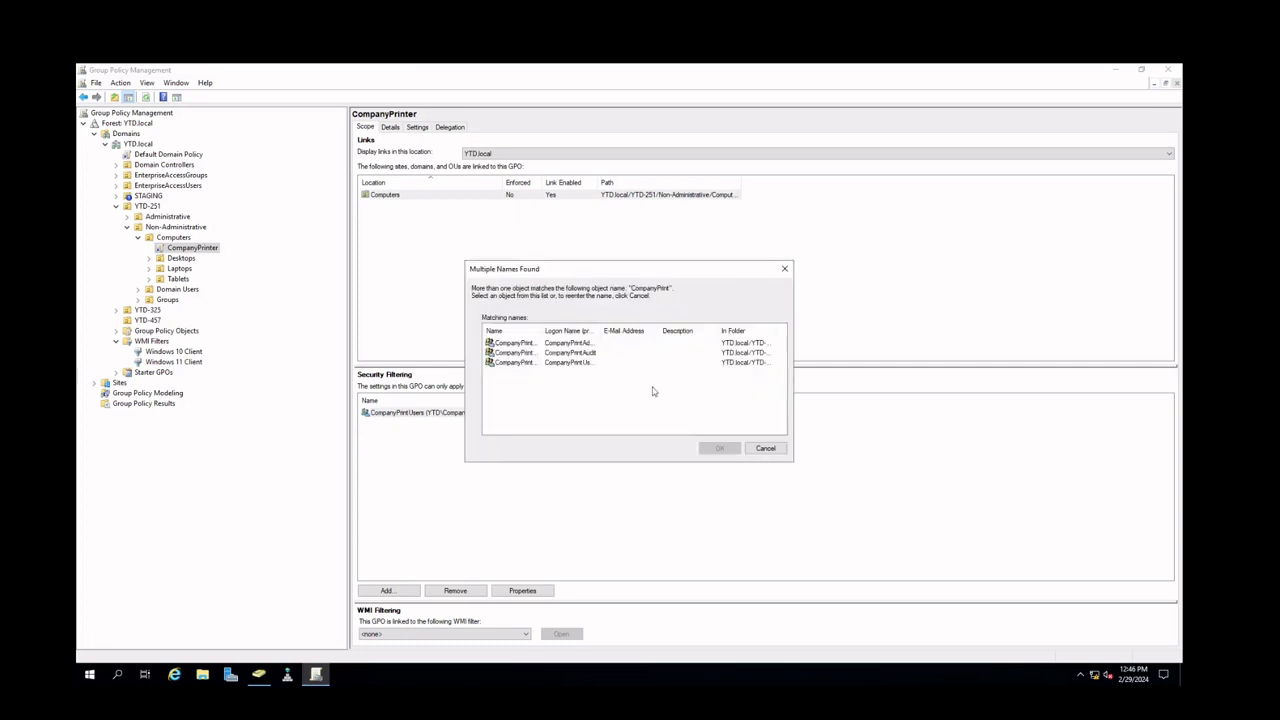
drag(539, 332, 551, 332)
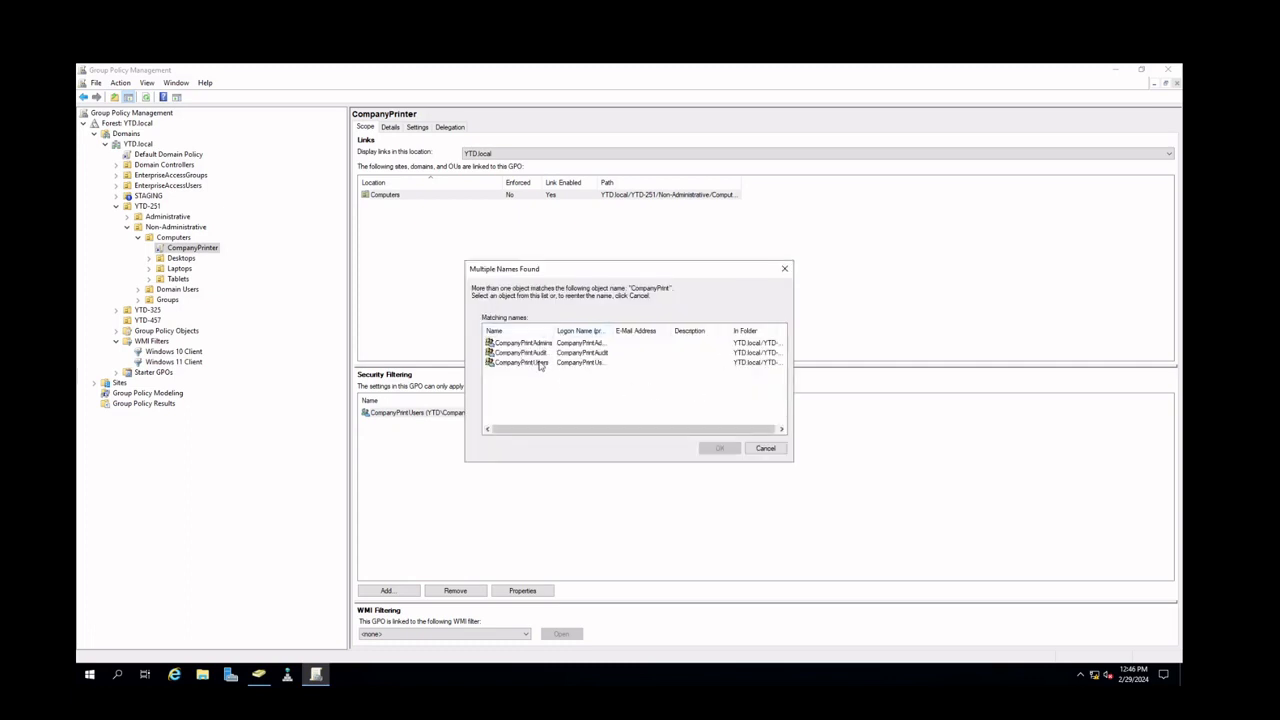
click(545, 343)
click(710, 450)
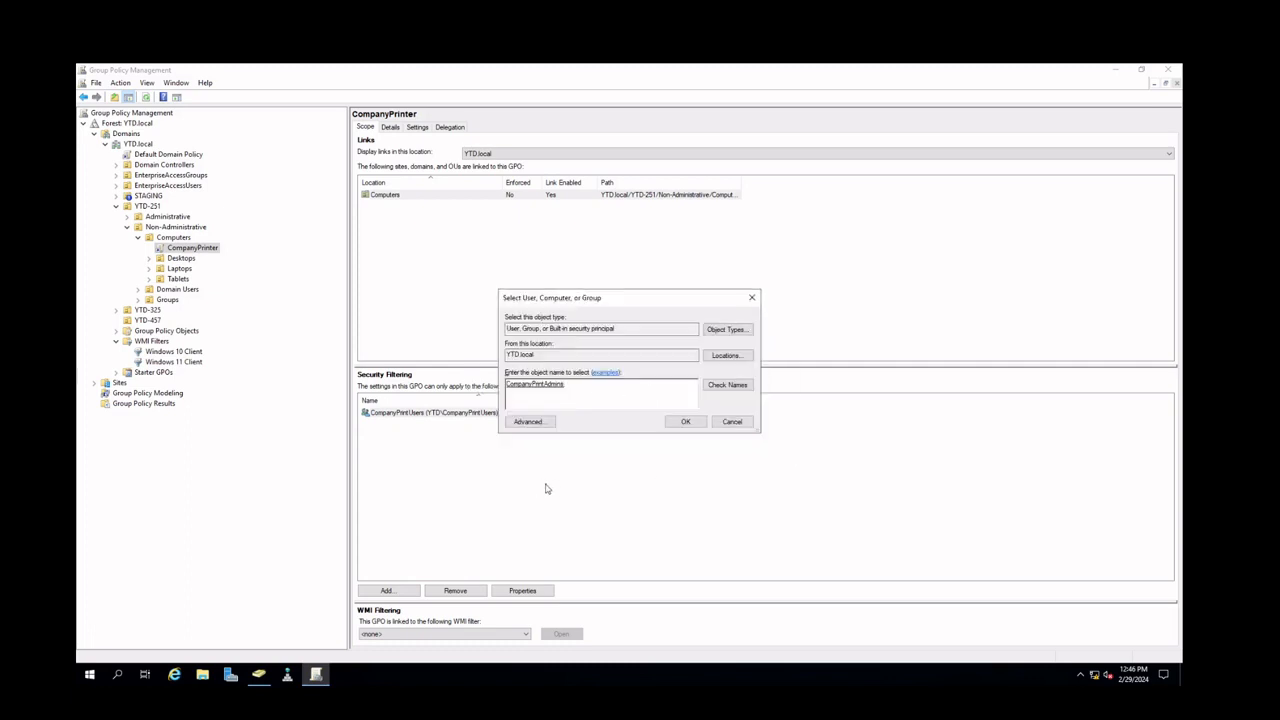
click(685, 424)
click(420, 493)
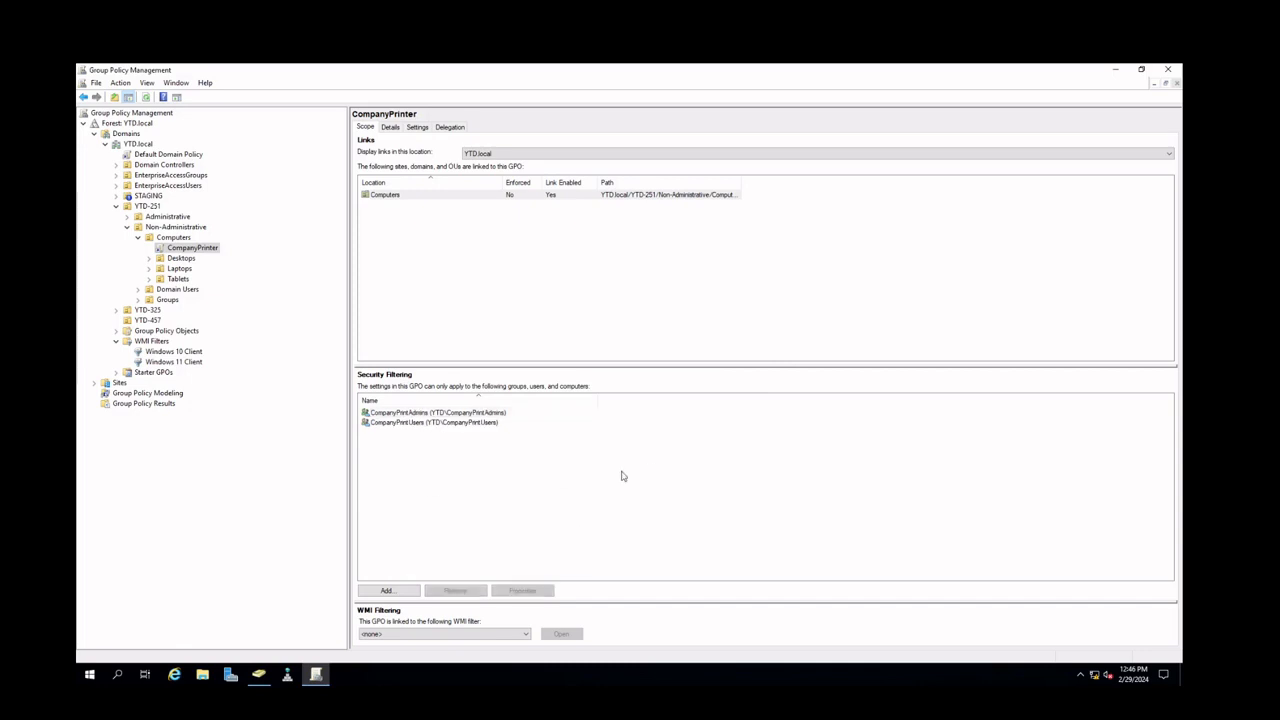
Review the two security filtering groups and the WMI filter options for the CompanyPrinter GPO
click(452, 422)
click(449, 415)
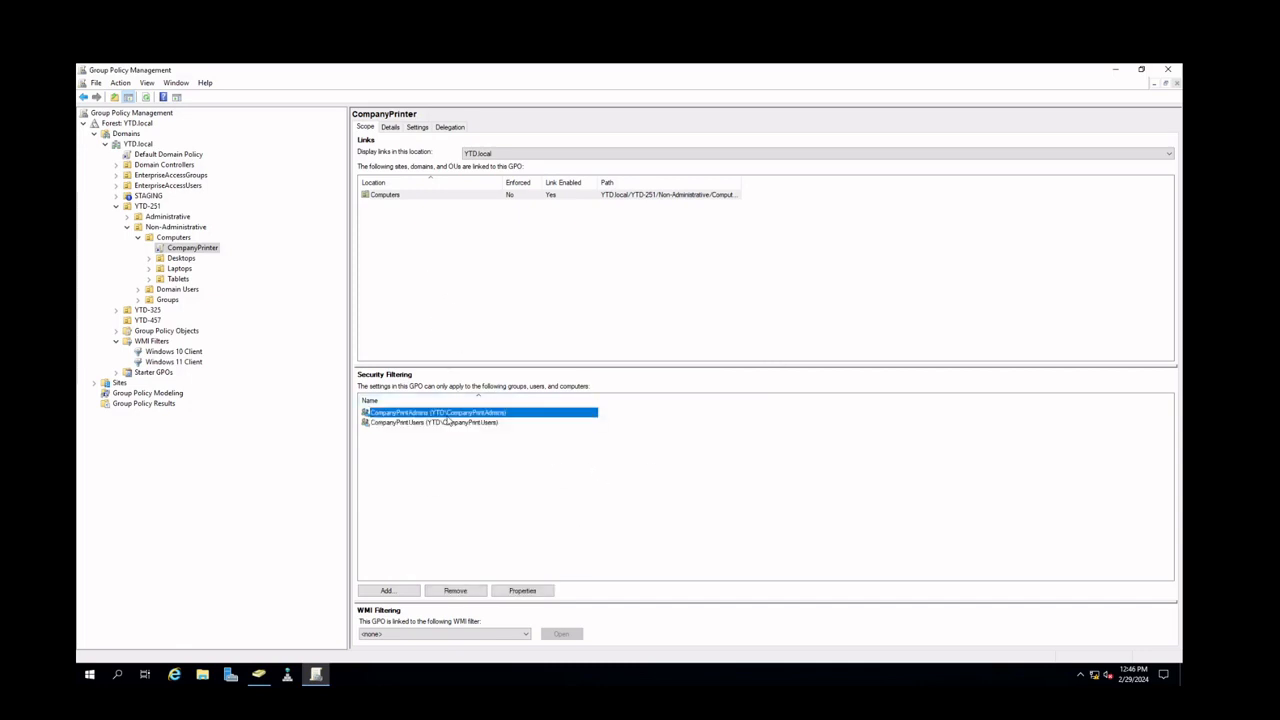
click(450, 423)
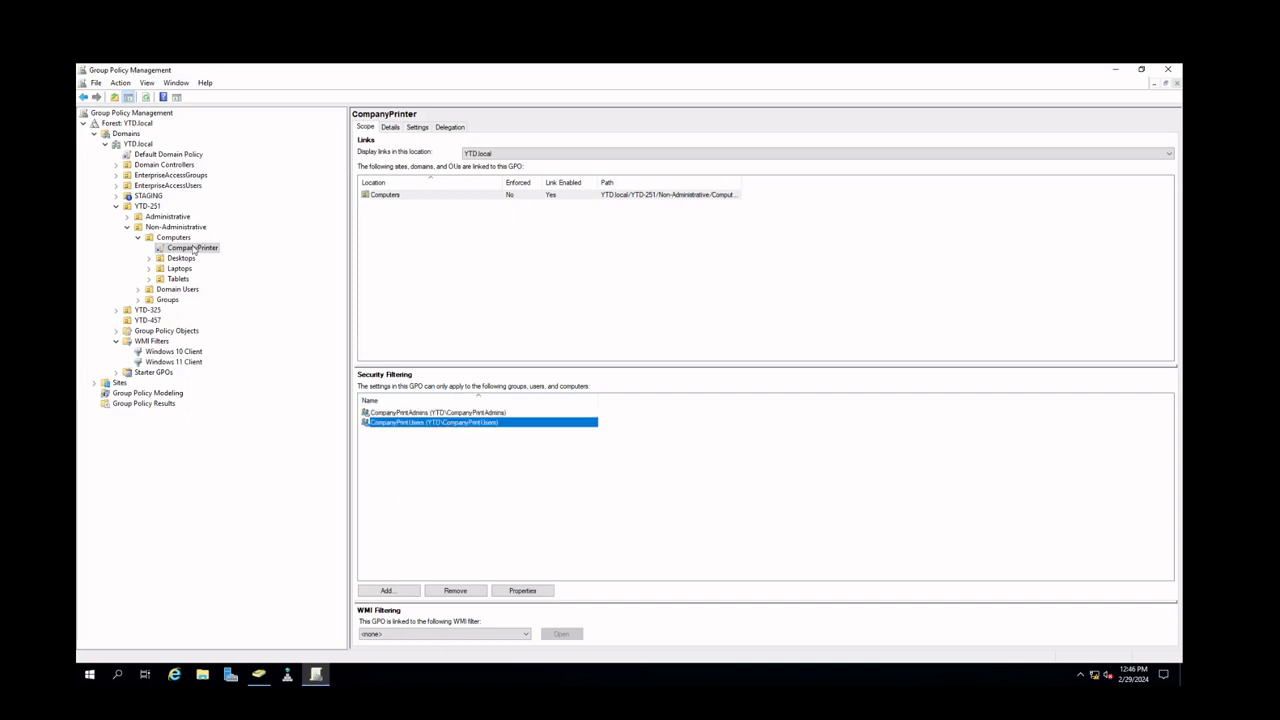
click(491, 636)
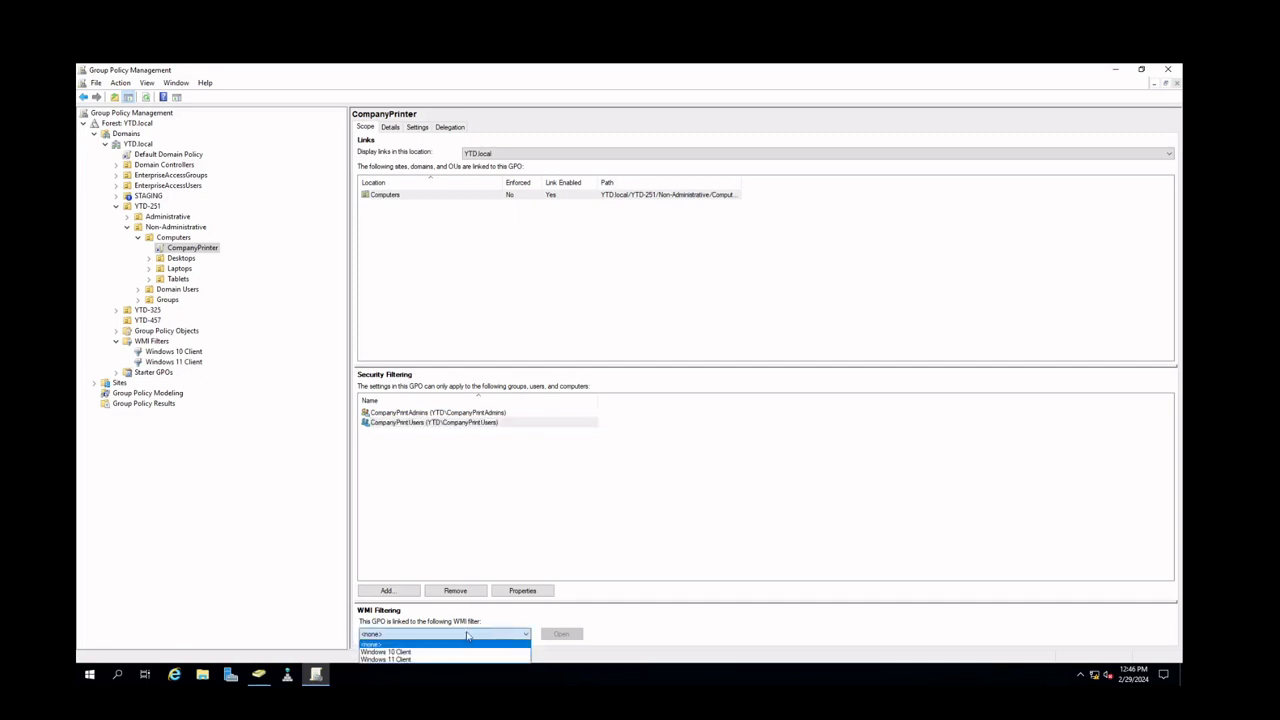
click(469, 634)
click(487, 490)
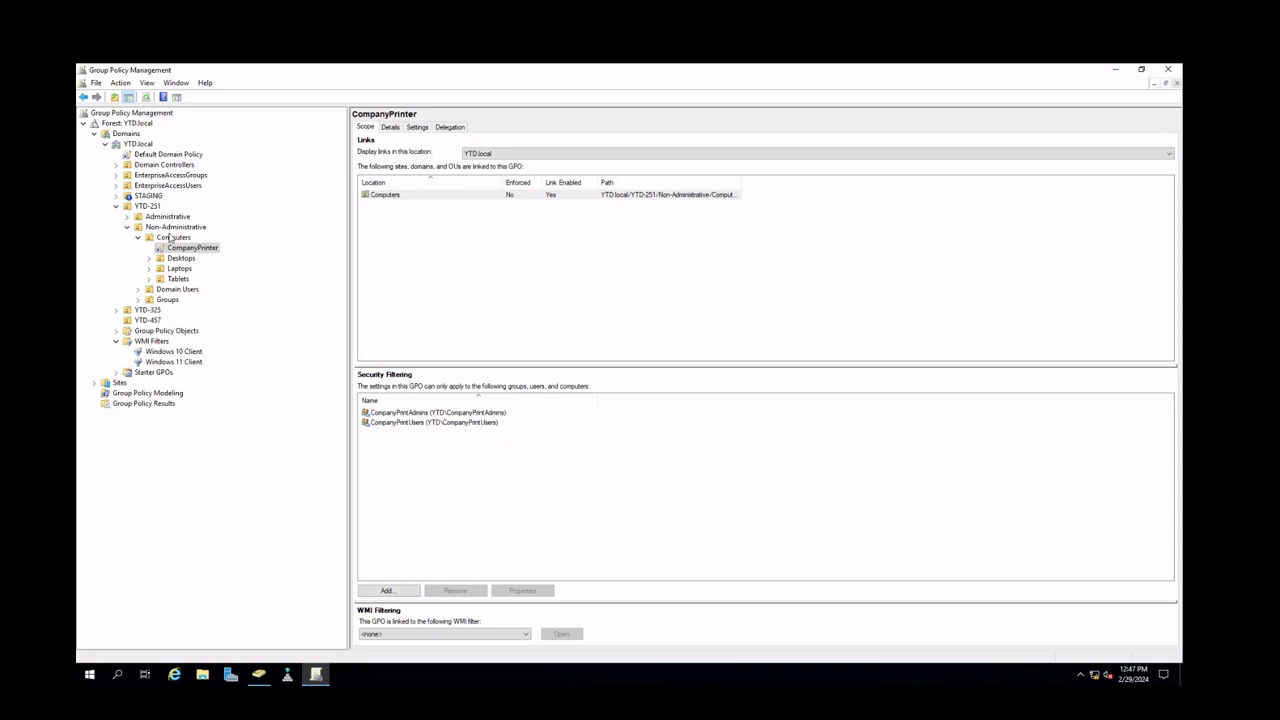
Link the existing _PrinterSecurityConfig2024 GPO to the Computers OU under YTD-251 > Non-Administrative
click(116, 331)
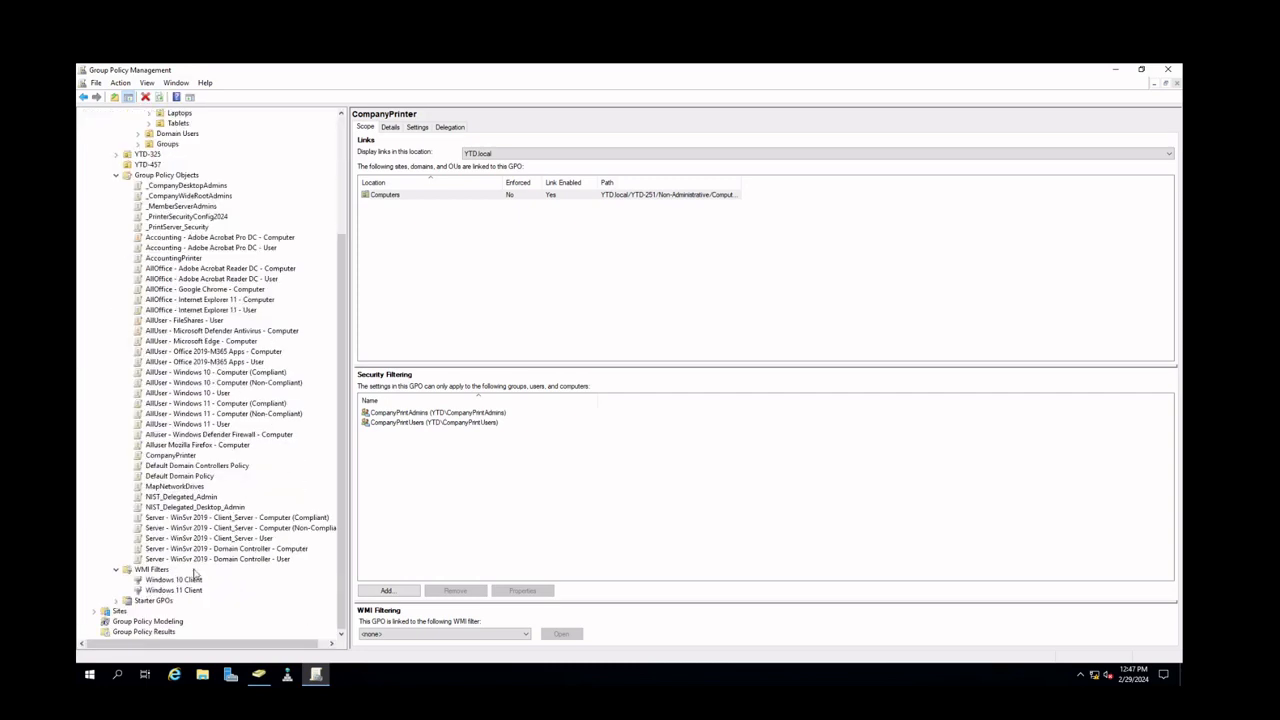
click(186, 216)
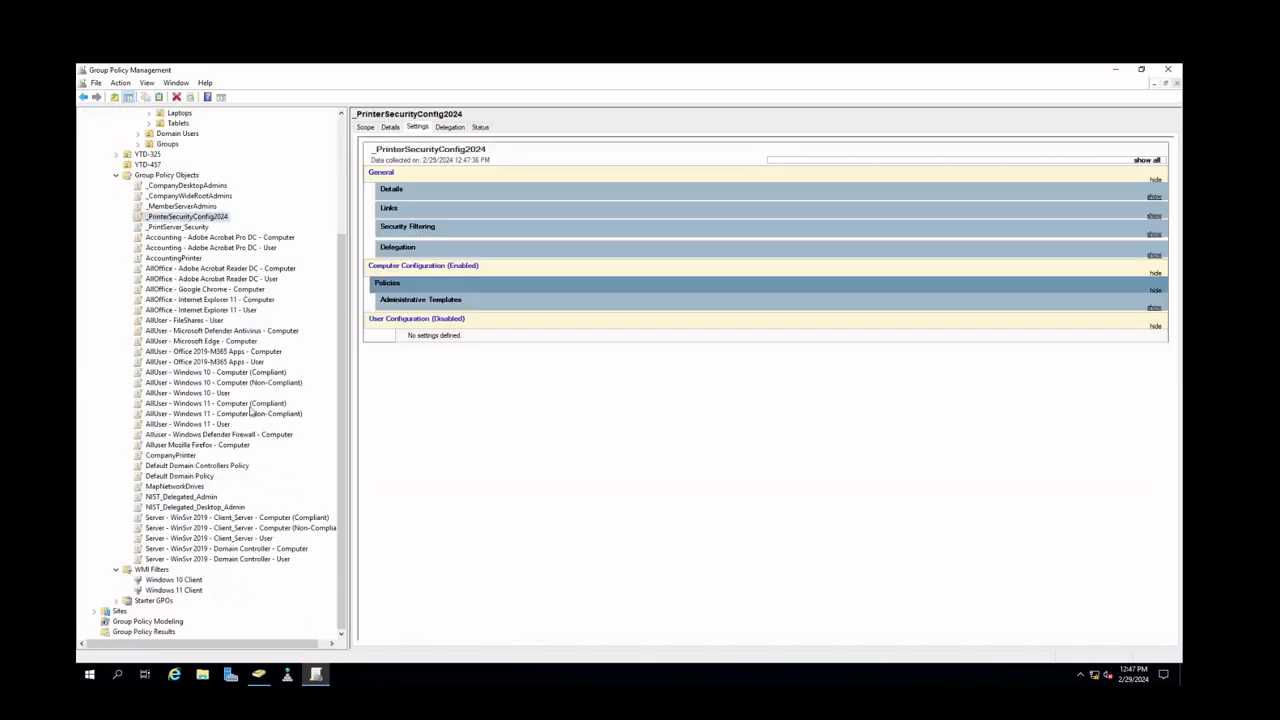
scroll(240, 400, up, 5)
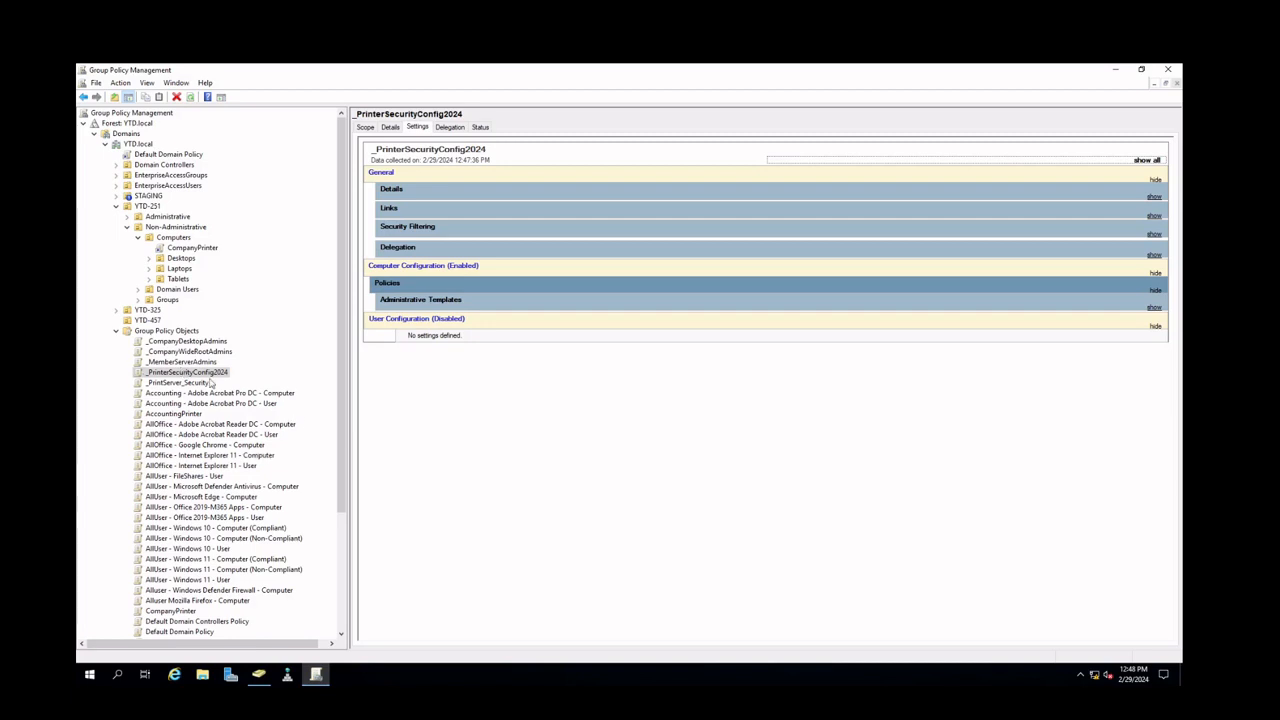
right_click(165, 240)
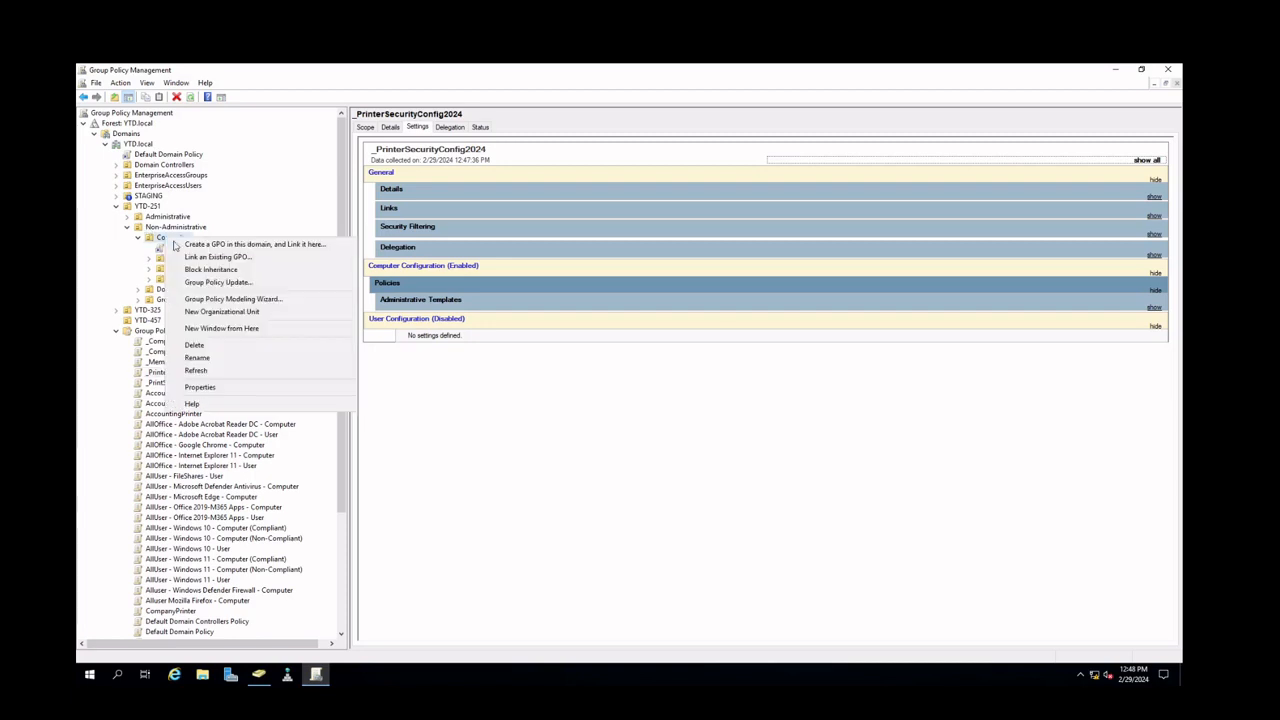
click(196, 258)
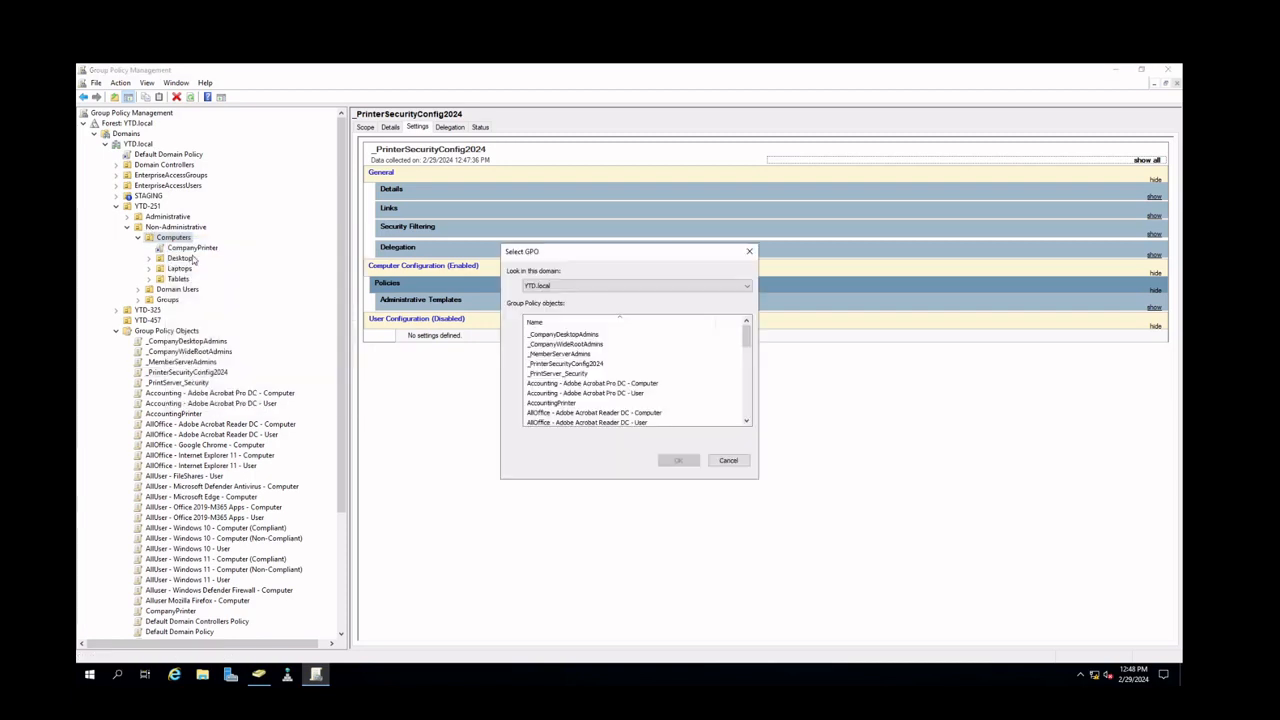
click(588, 365)
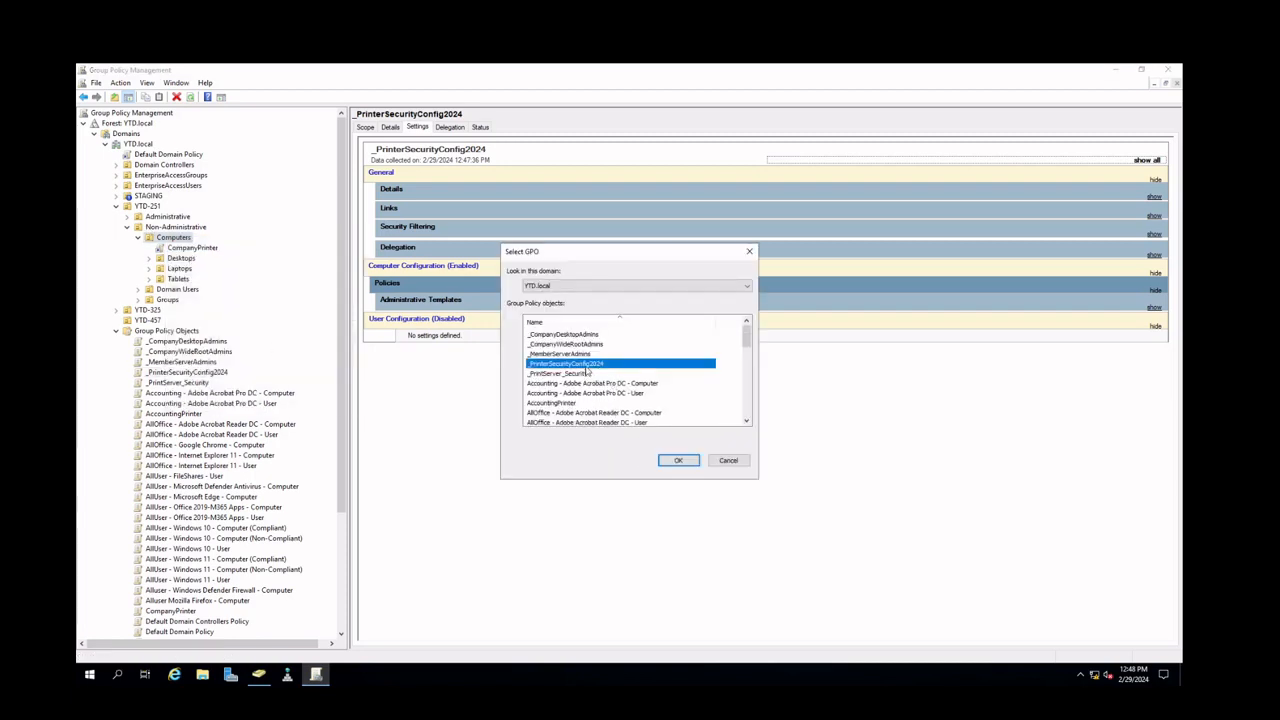
click(680, 460)
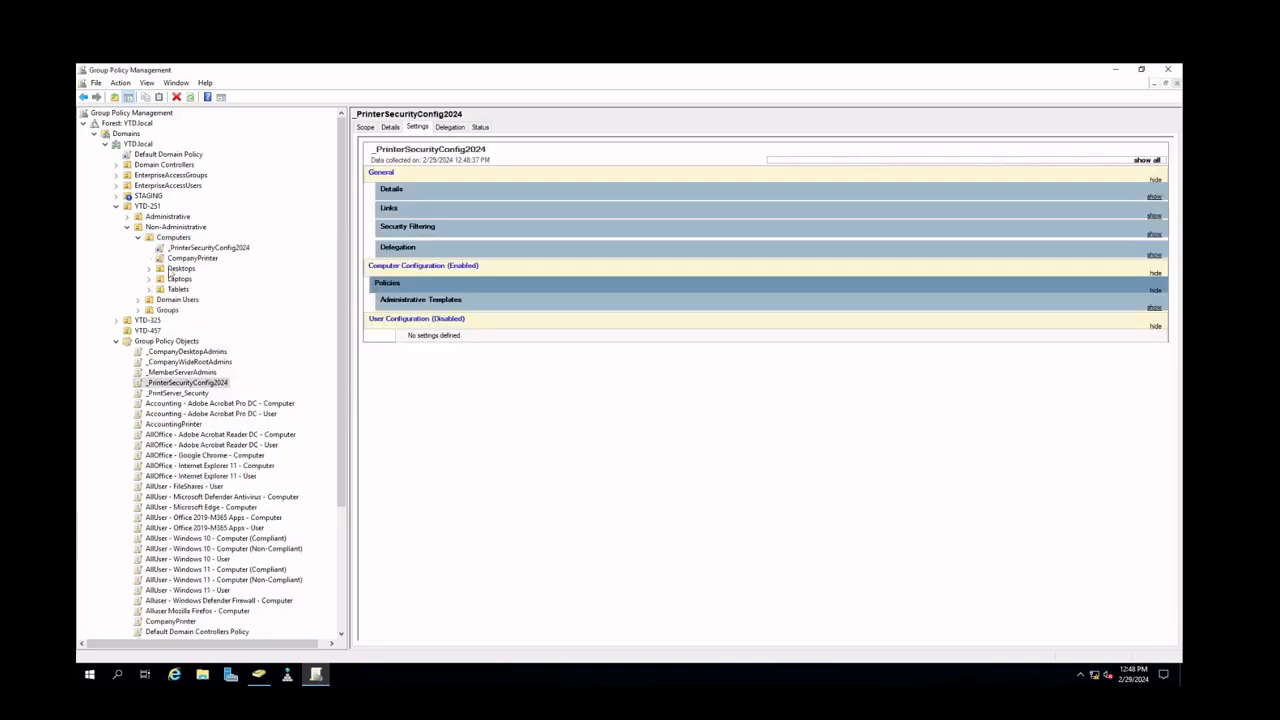